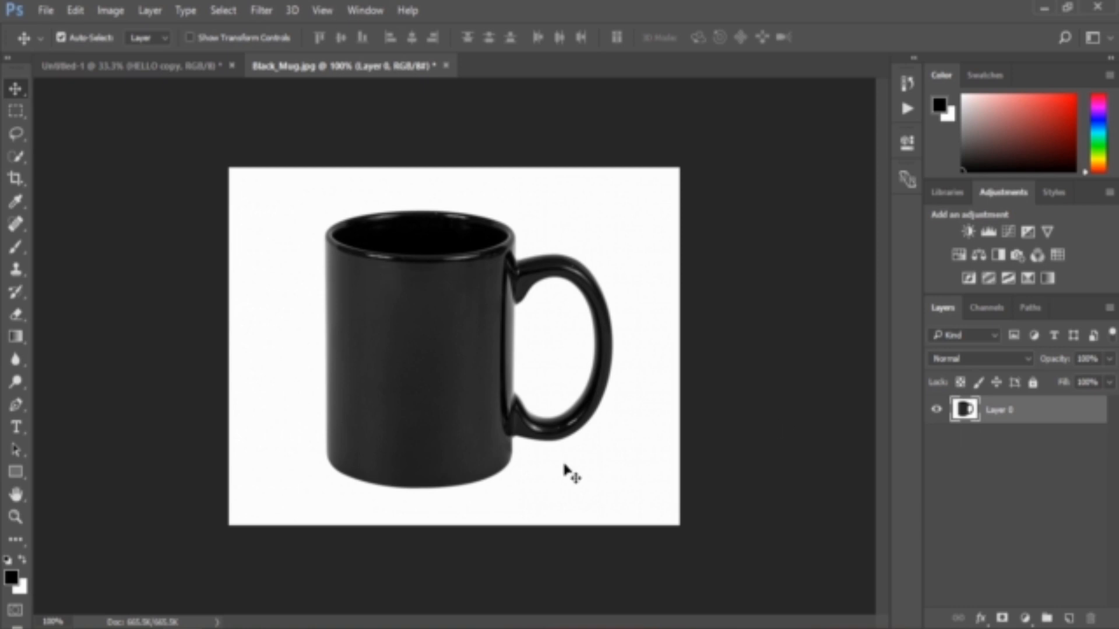
Add the white text "hello" across the front of the black mug
click(16, 427)
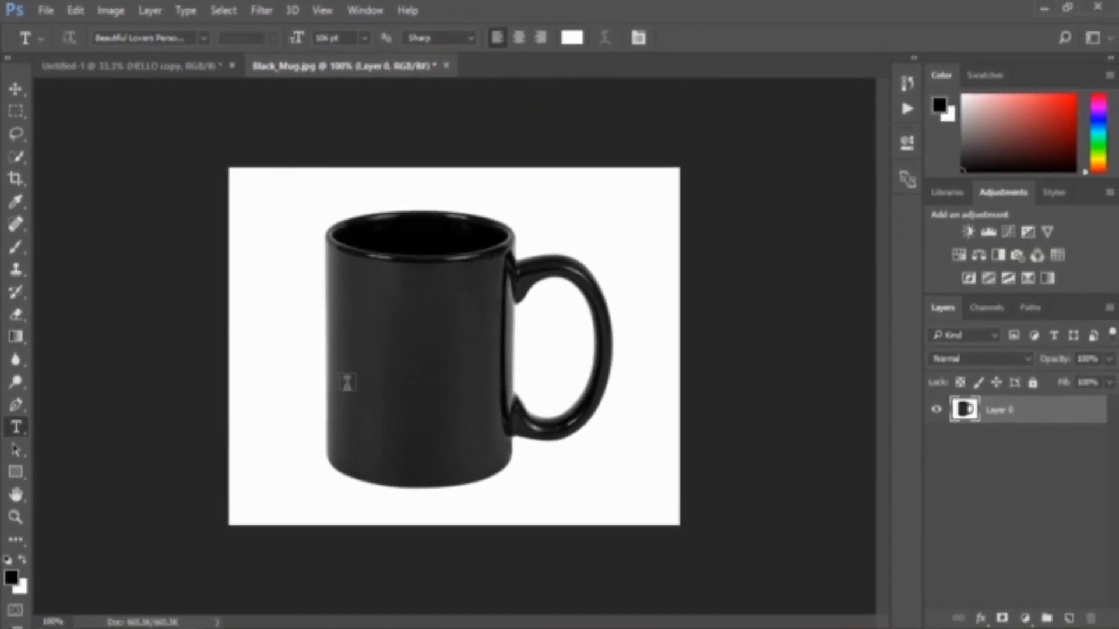
click(346, 390)
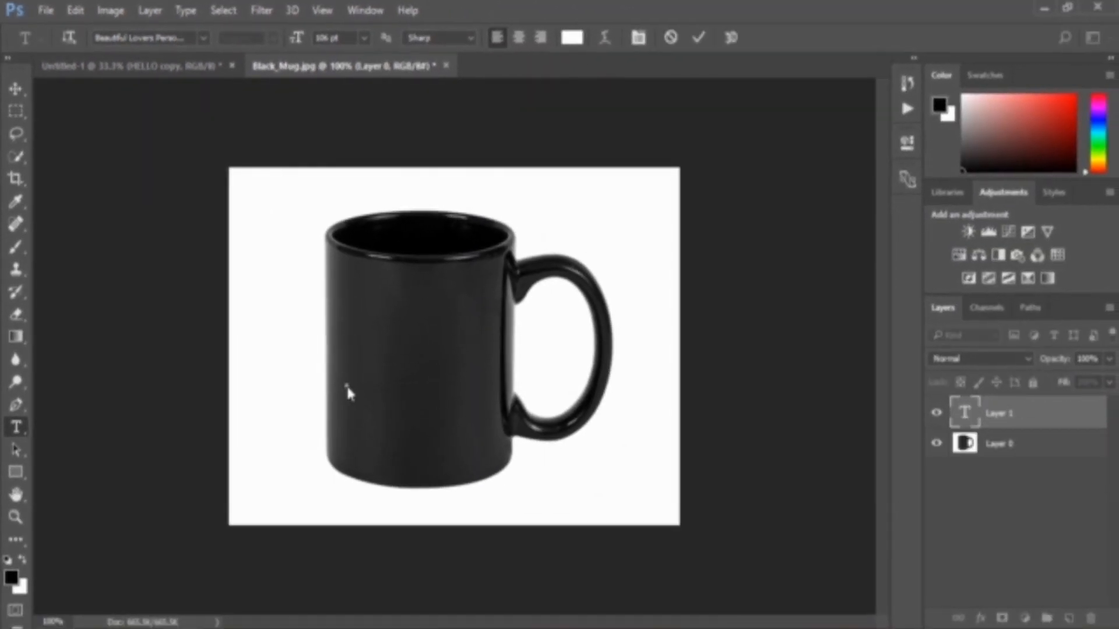
text(h)
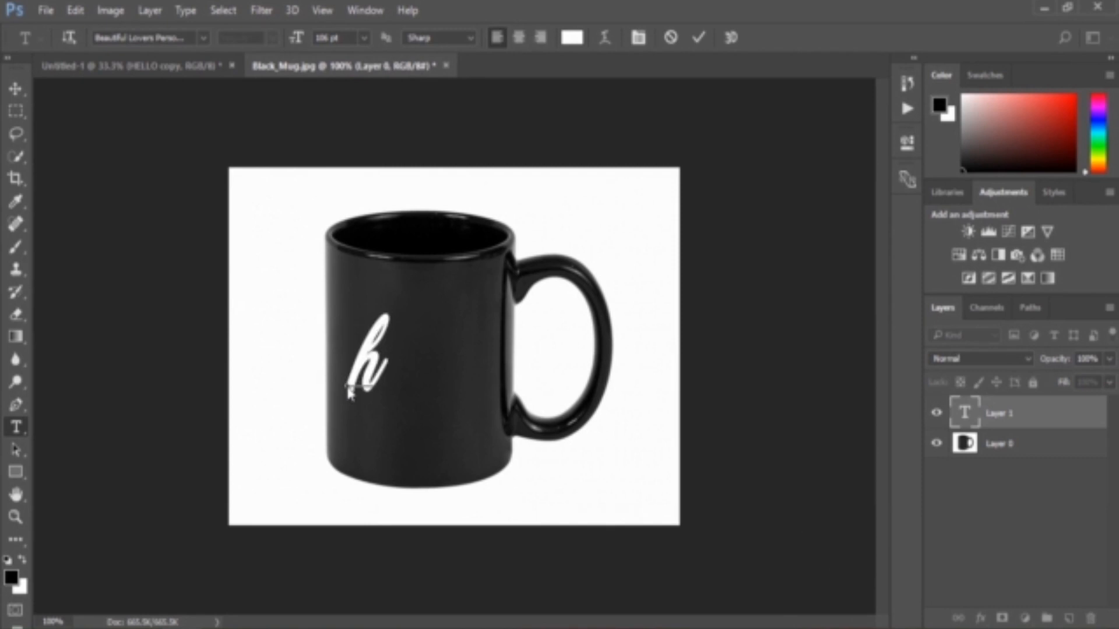
text(ello)
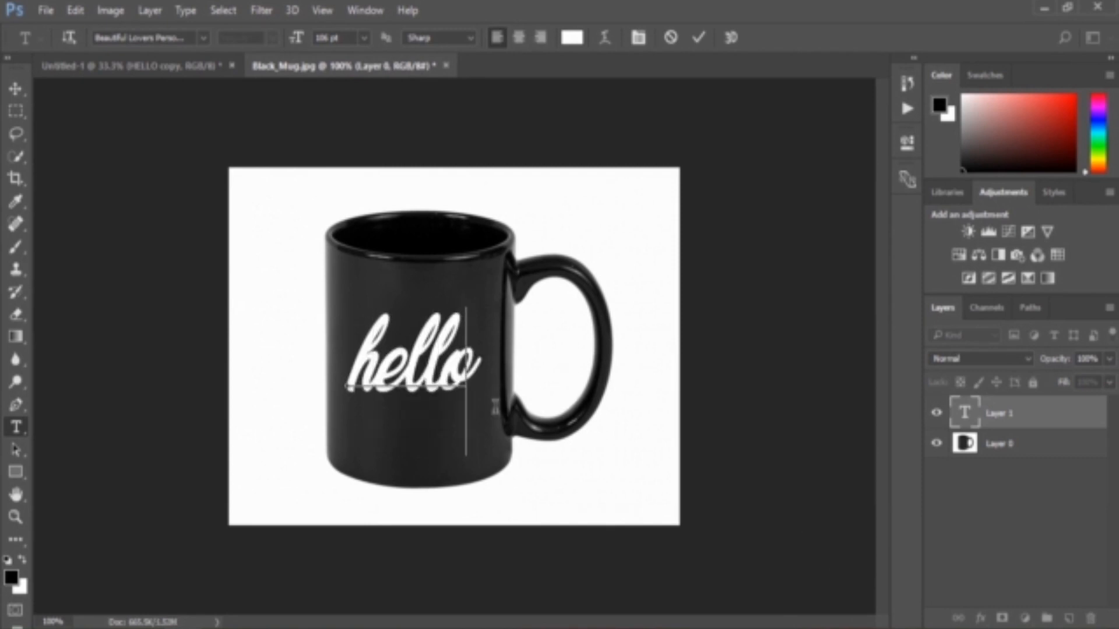
click(16, 89)
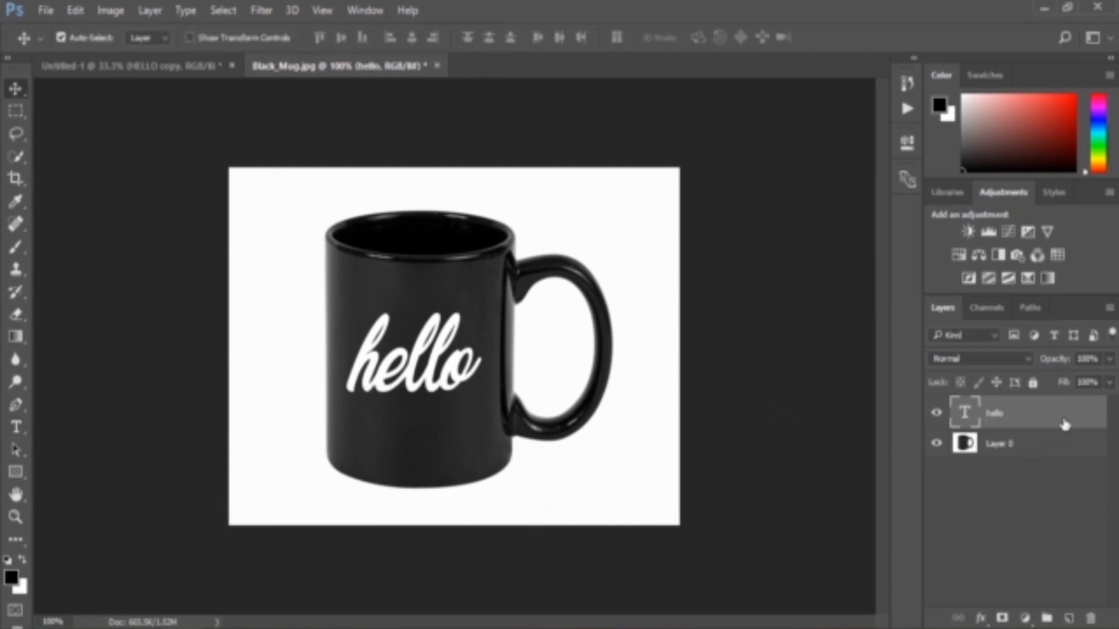
Set the hello text layer's fill to 0% and duplicate the layer
click(1109, 382)
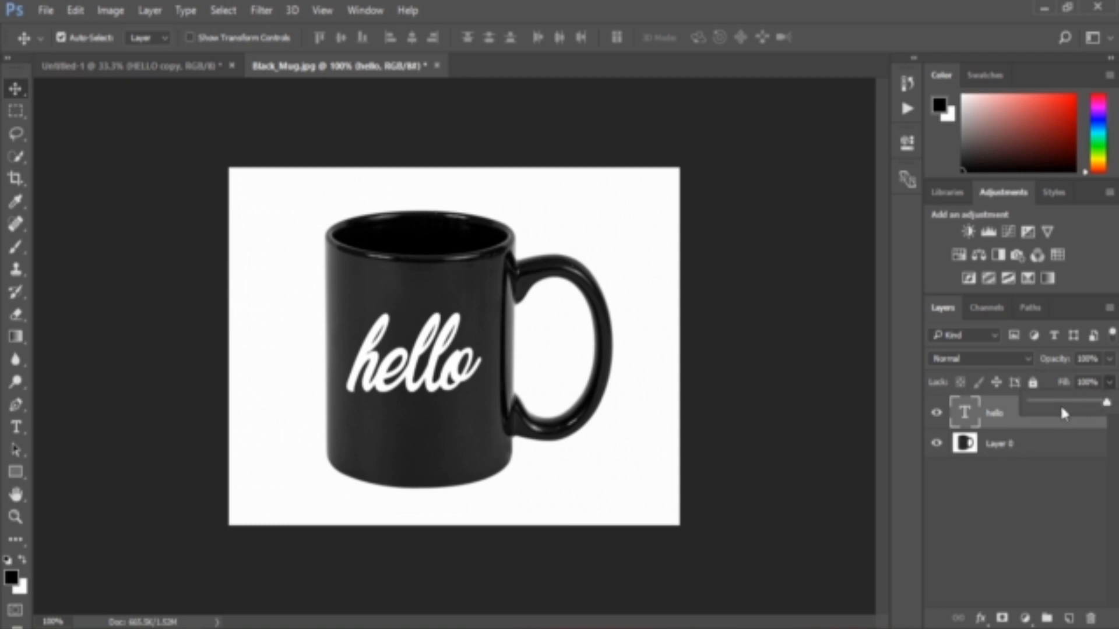
drag(1060, 404, 1068, 617)
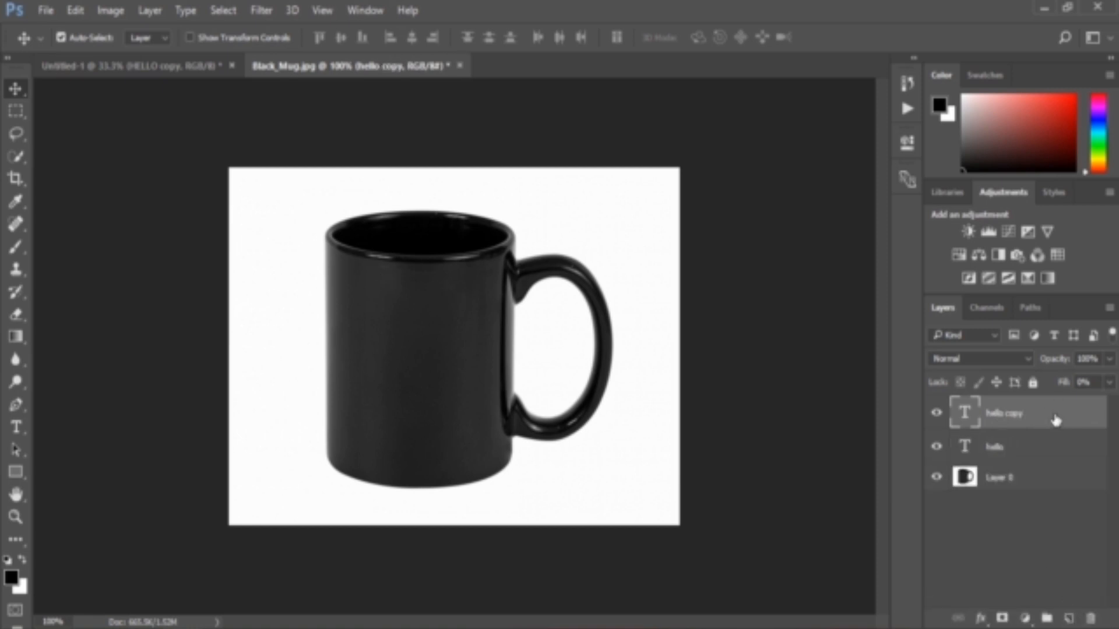
Reorder the text layers so the original hello layer sits above hello copy
click(1057, 448)
click(1056, 418)
drag(1044, 453, 1029, 407)
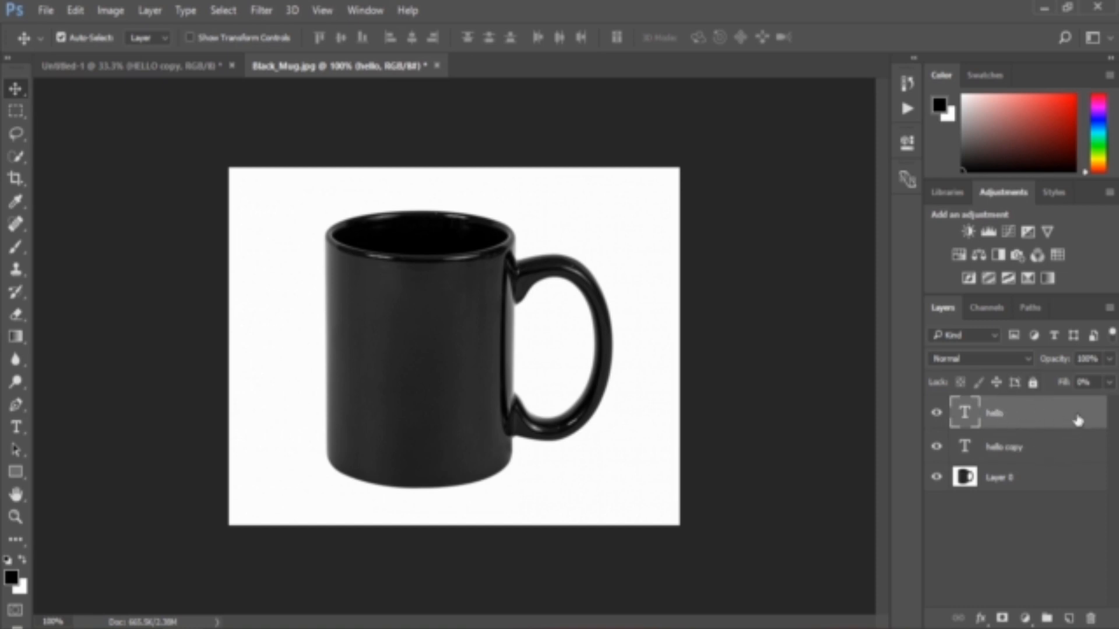
Open the layer style settings of the original hello layer and enable Bevel & Emboss
double_click(1034, 424)
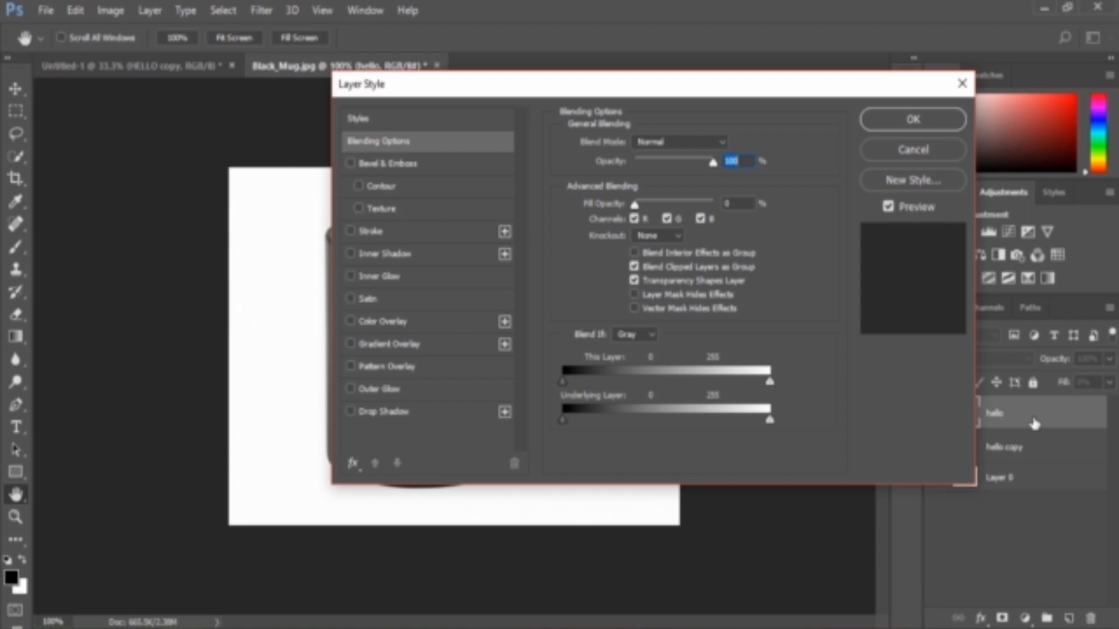
drag(527, 82, 728, 93)
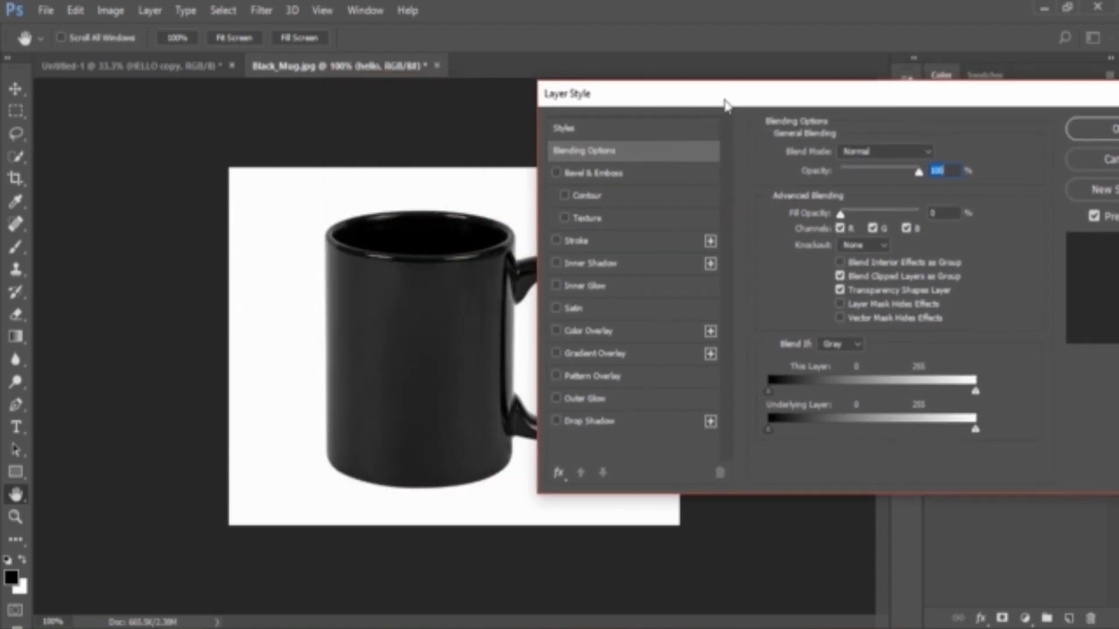
click(589, 174)
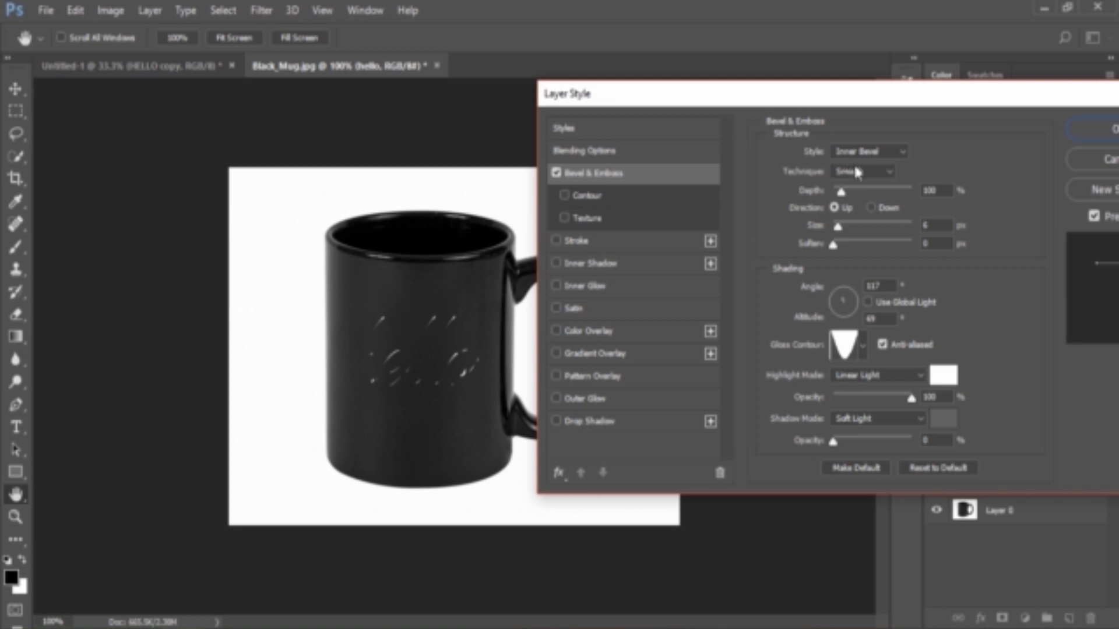
drag(929, 105, 921, 103)
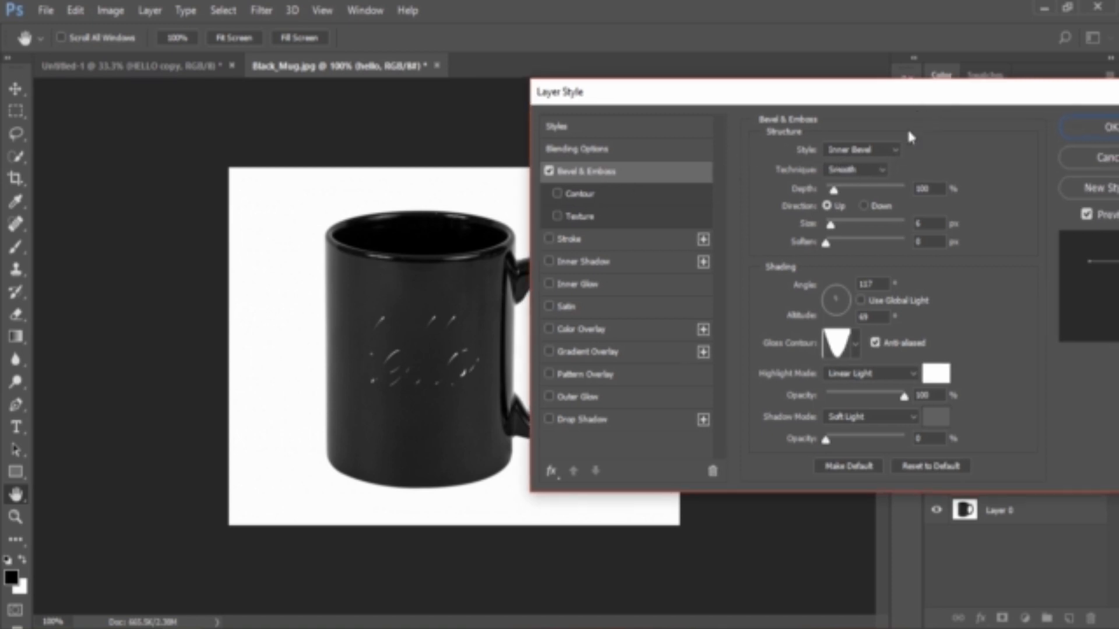
Try the Outer Bevel style on the hello text, and return the style to Inner Bevel
click(881, 150)
click(881, 150)
click(887, 150)
click(857, 163)
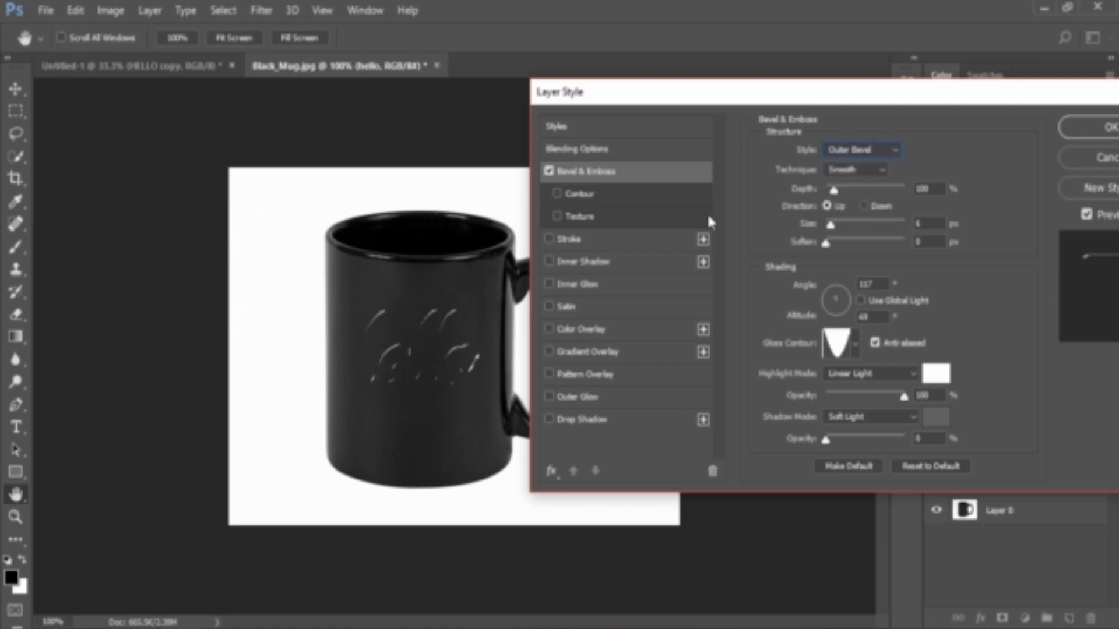
click(885, 152)
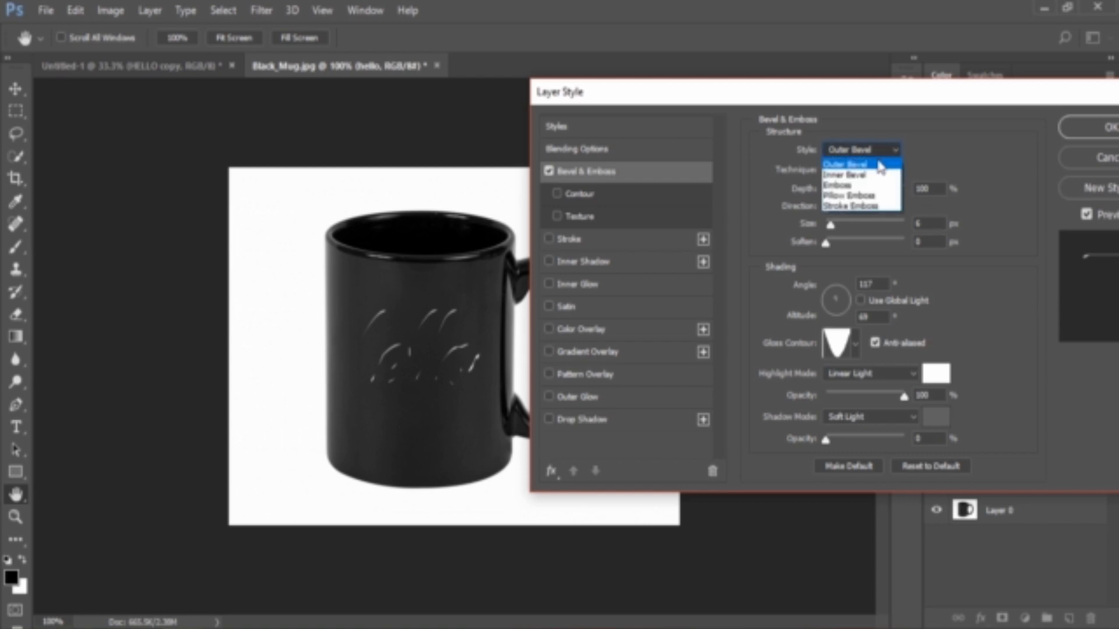
click(853, 173)
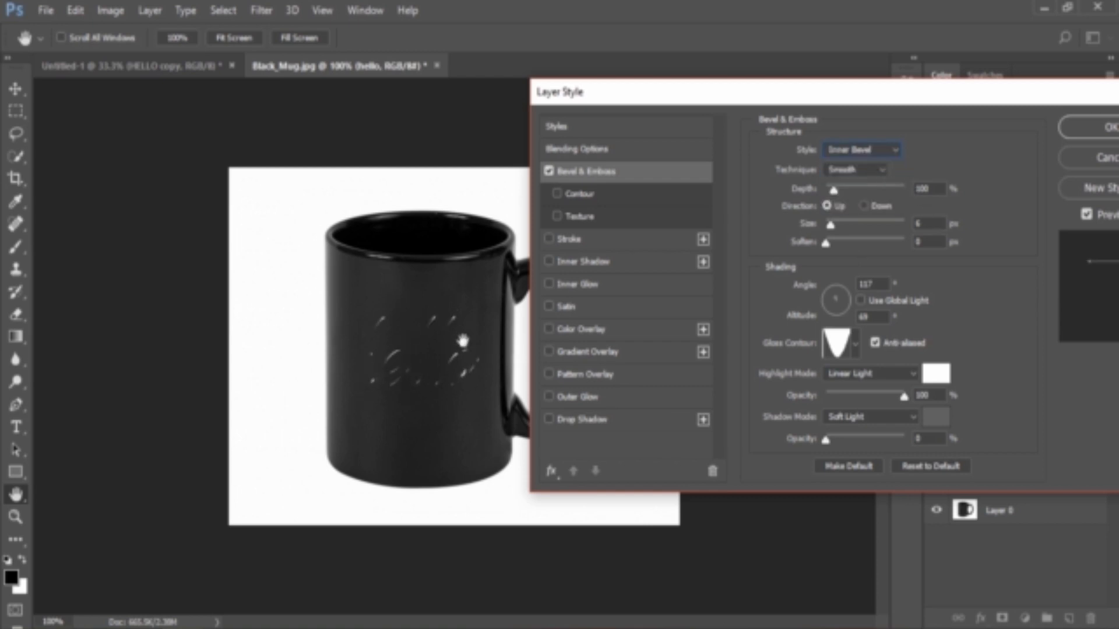
Keep the Smooth technique and set the bevel's depth to 200% and its size to 15 px
click(867, 175)
click(867, 177)
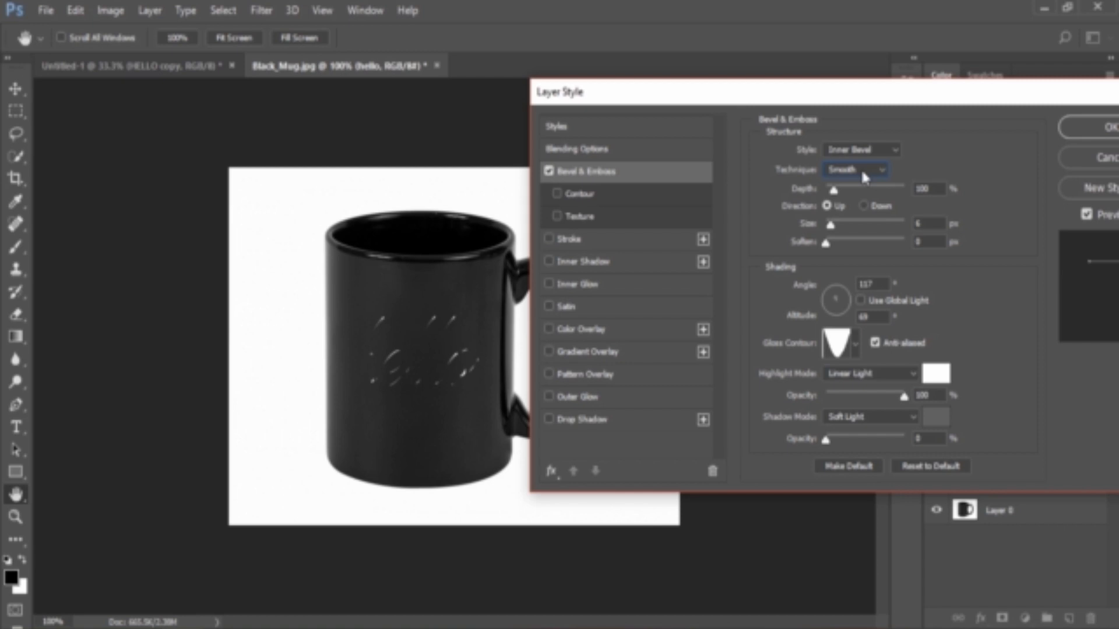
double_click(932, 187)
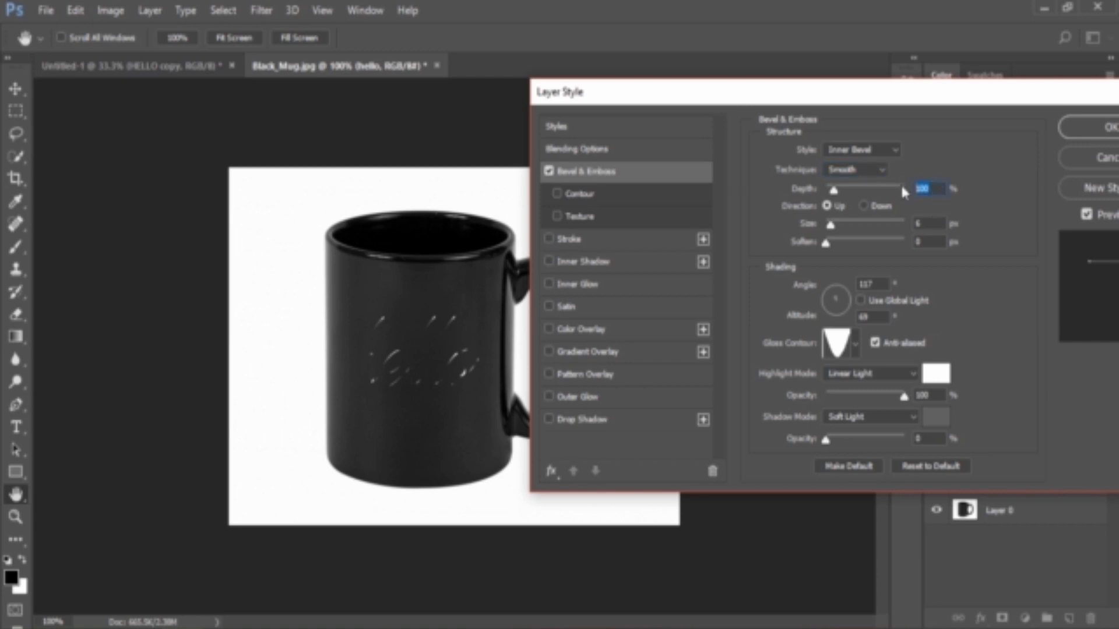
text(200)
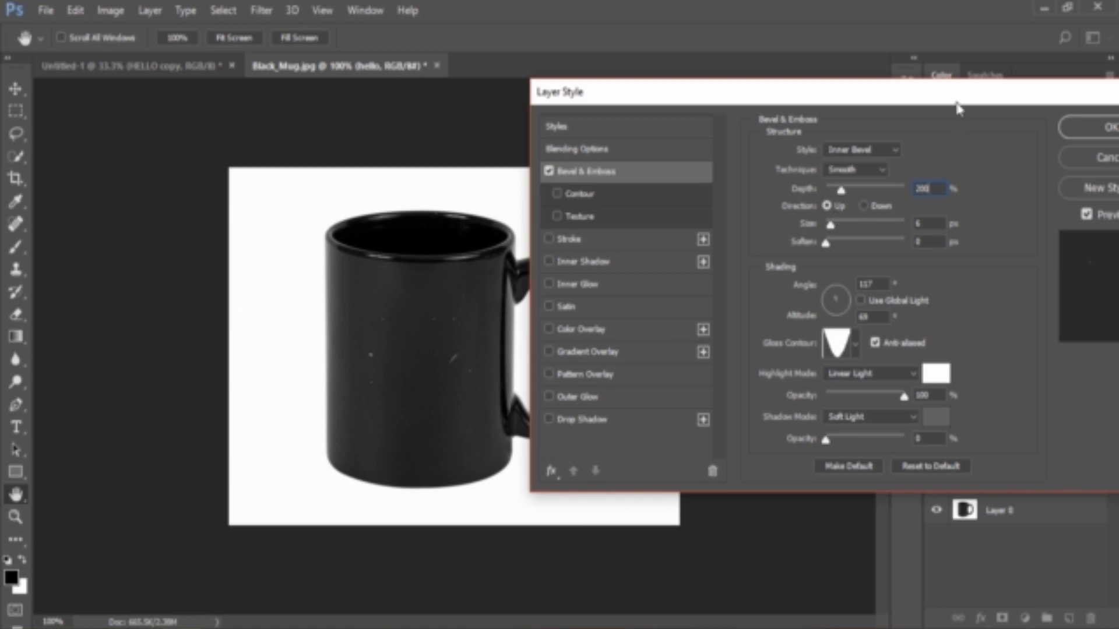
click(936, 224)
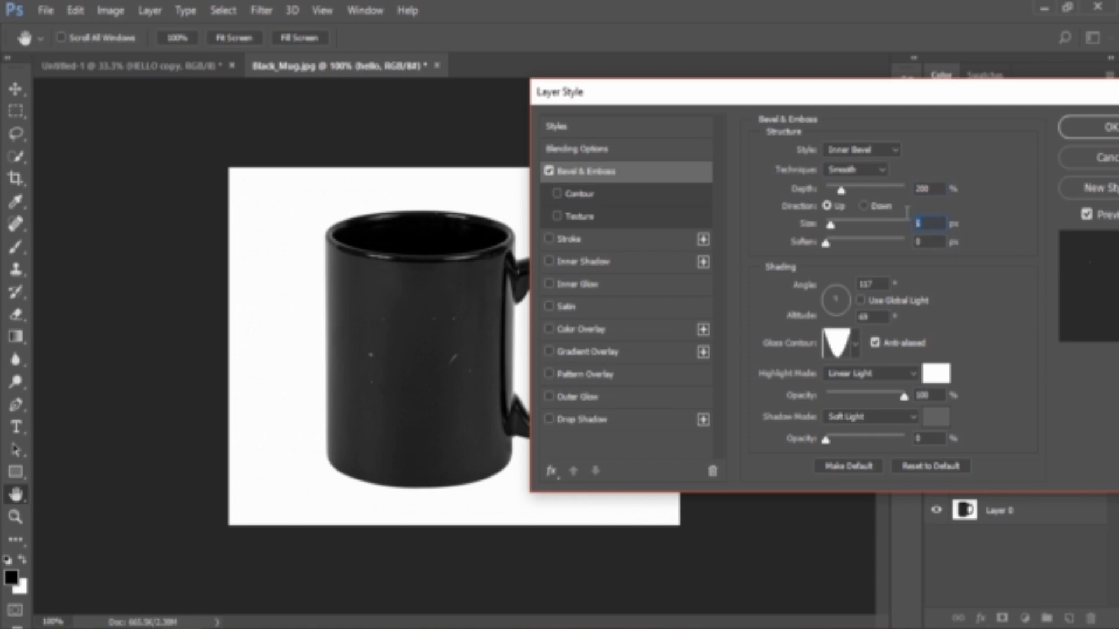
text(156)
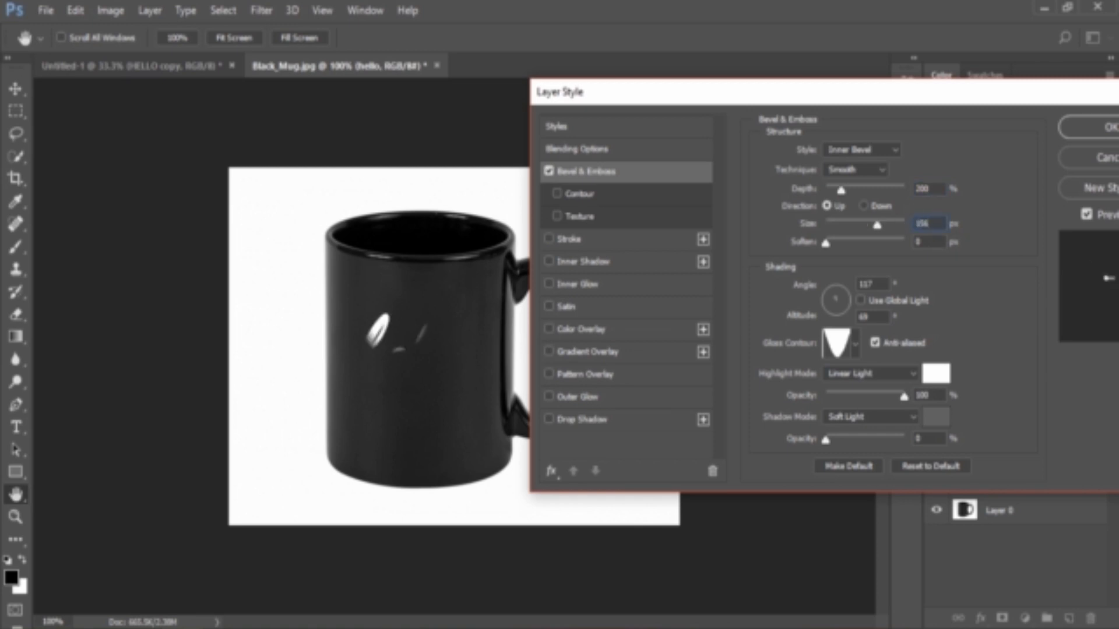
key(BackSpace)
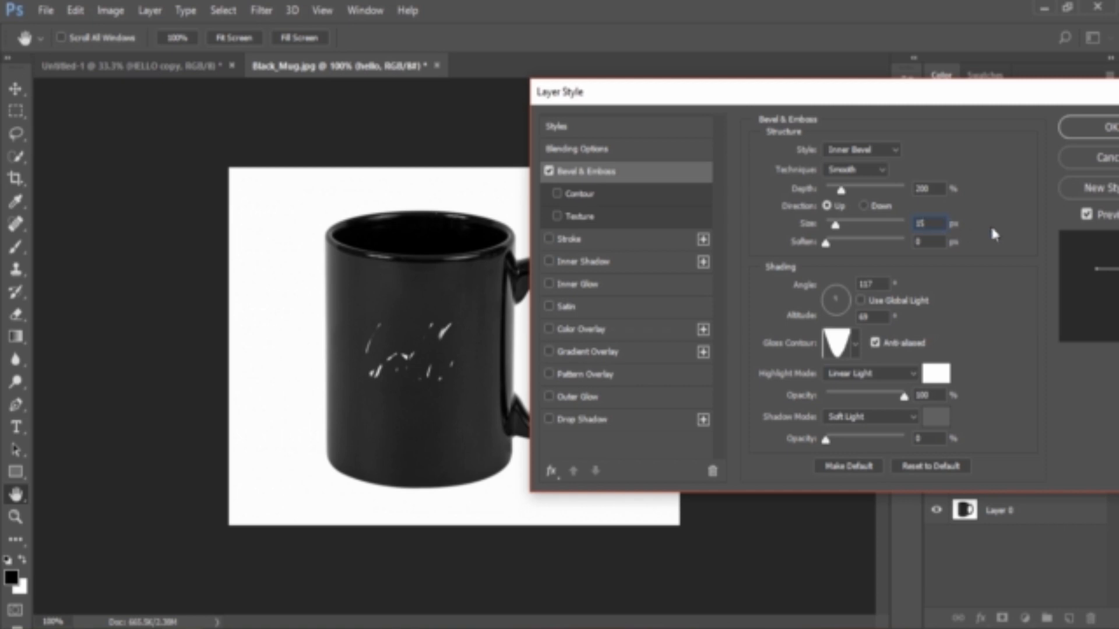
key(Tab)
click(942, 245)
Set the bevel's shading angle to 40° and its altitude to 50°
double_click(886, 285)
text(40)
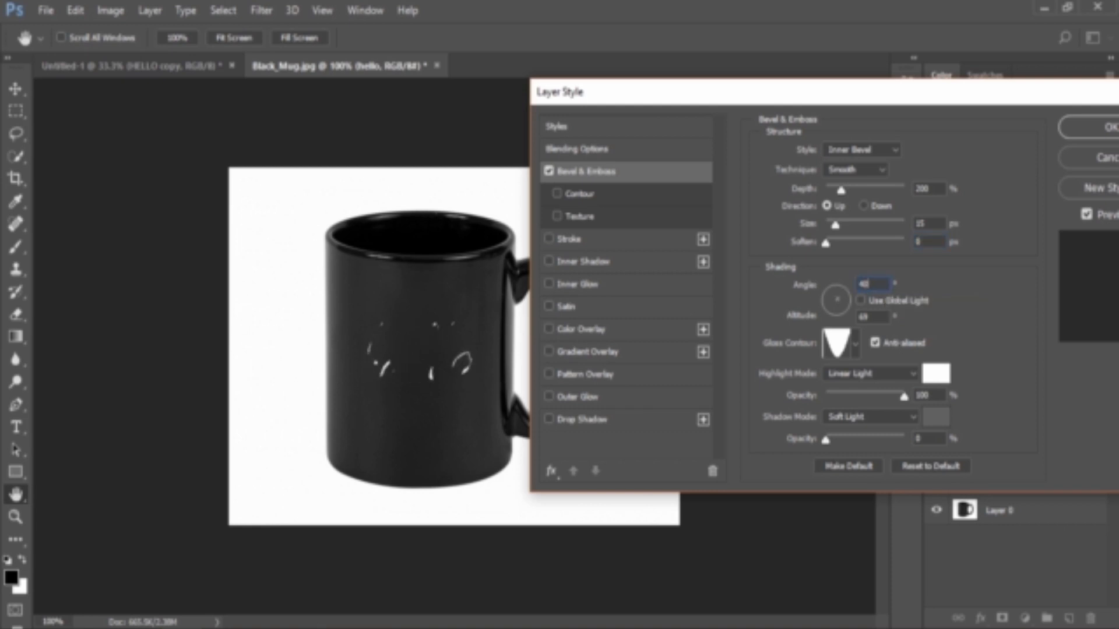
double_click(872, 319)
text(50)
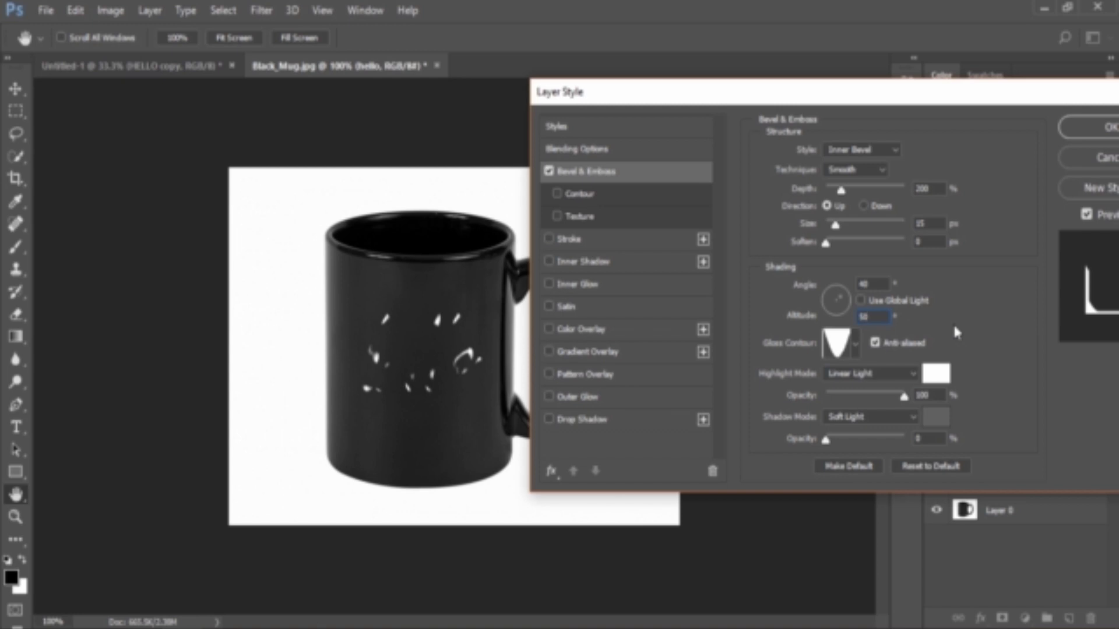
Choose Valley - Low as the bevel's gloss contour
click(857, 345)
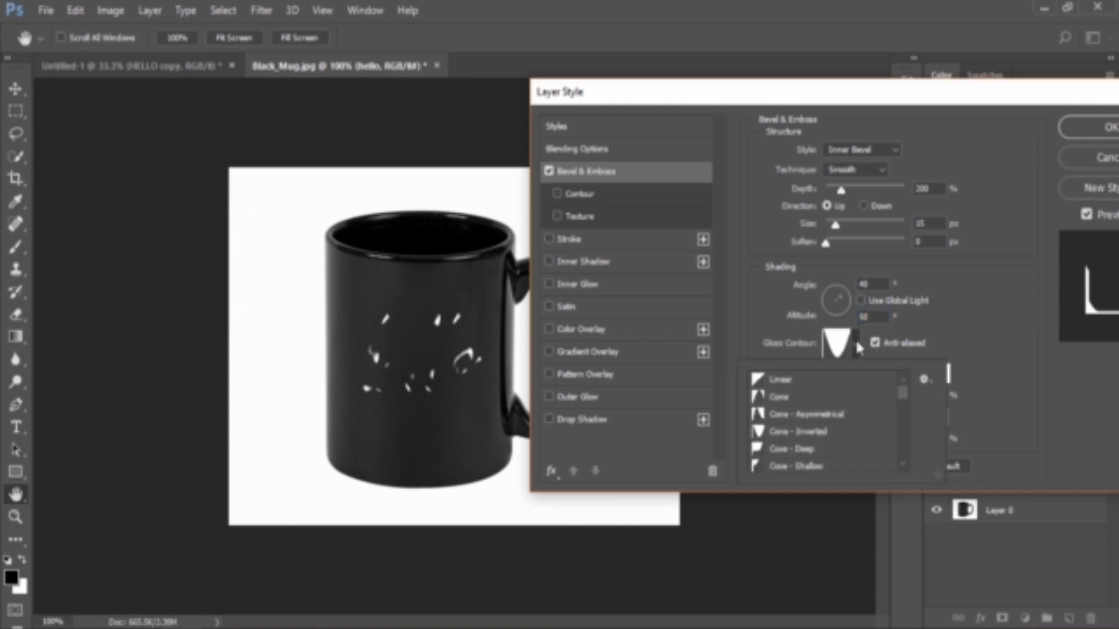
drag(905, 388, 898, 453)
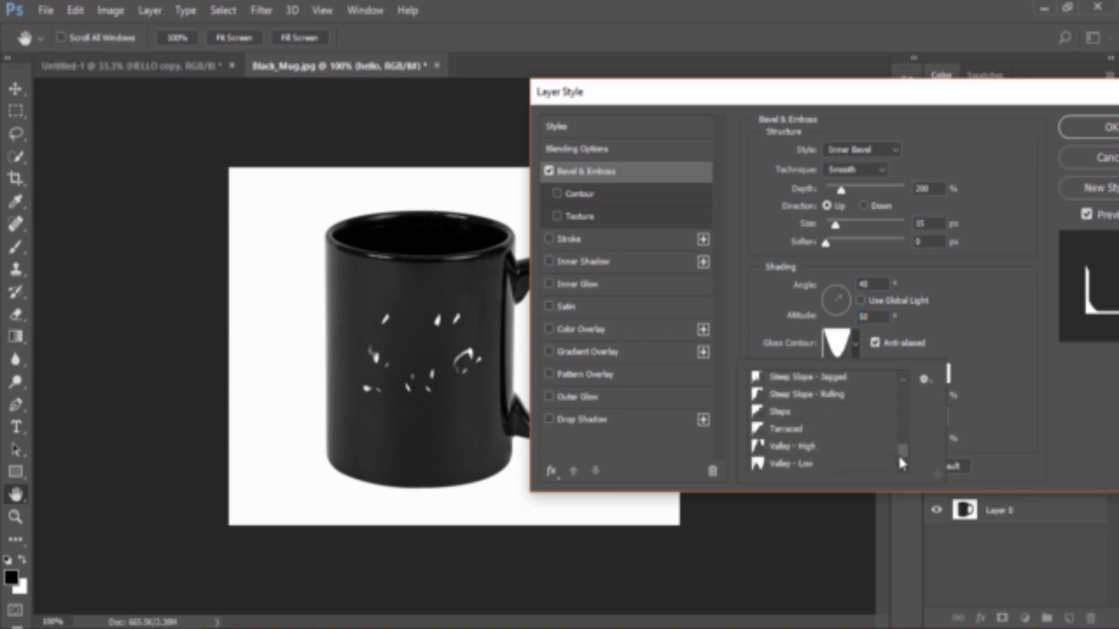
click(803, 464)
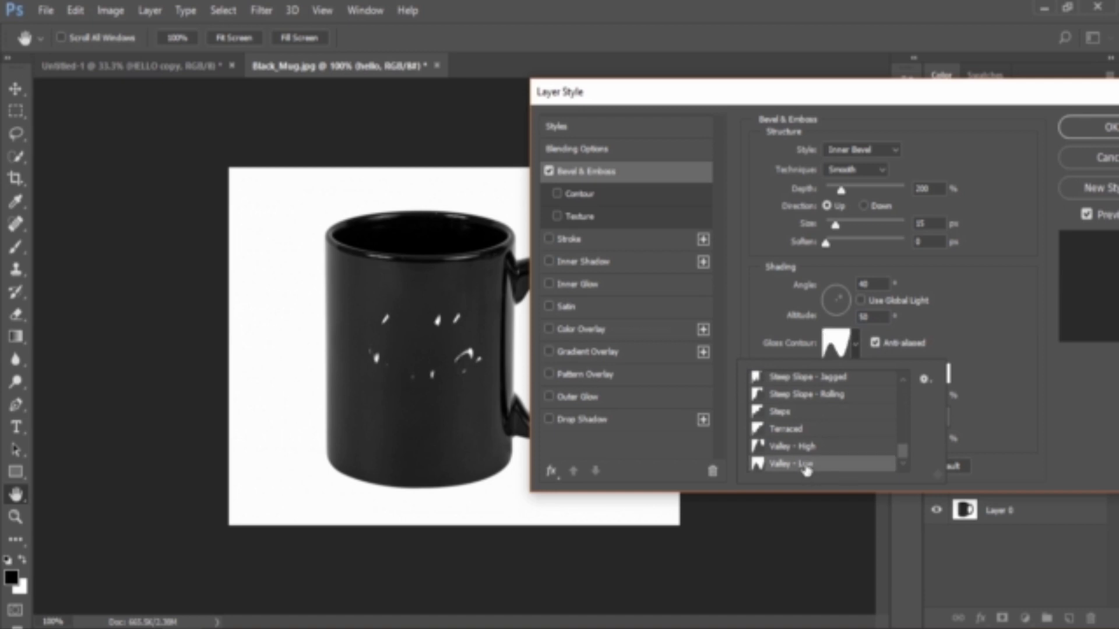
click(1013, 330)
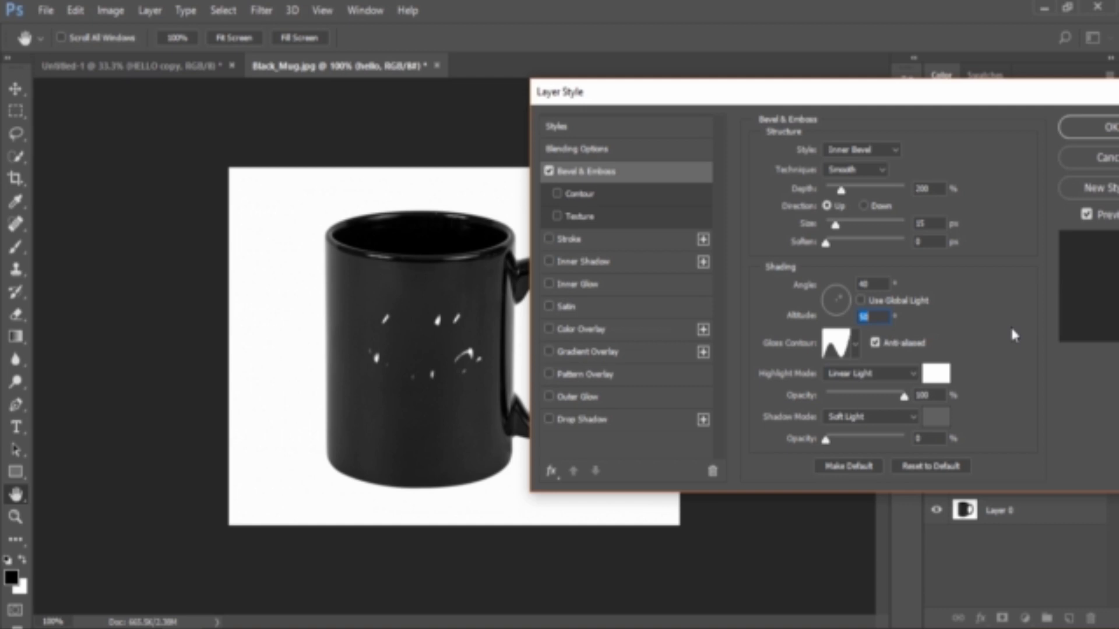
click(855, 344)
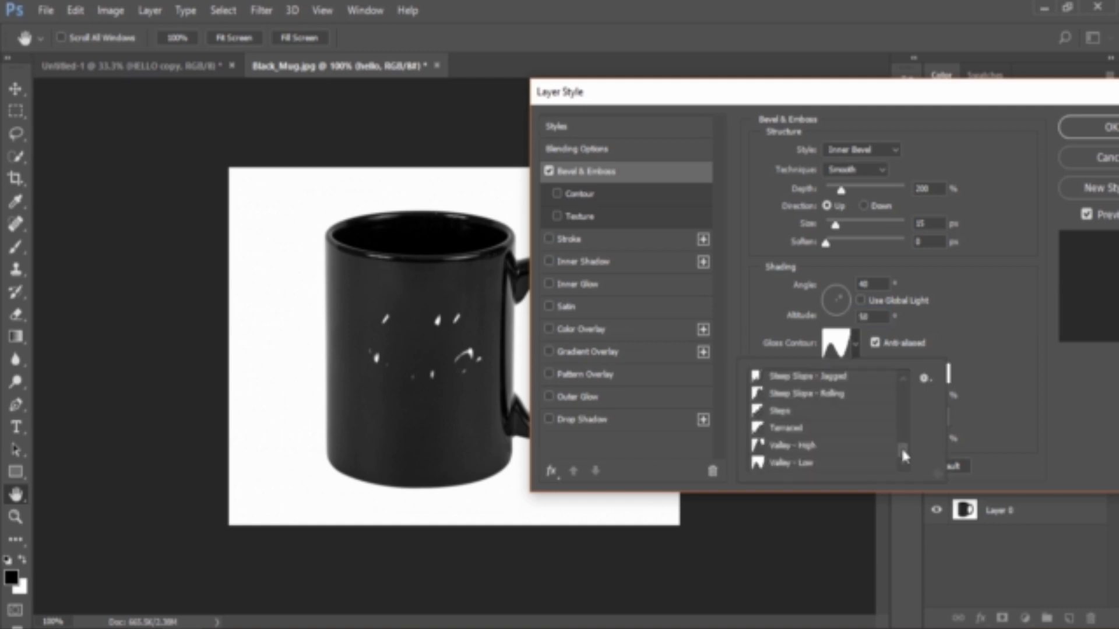
click(996, 380)
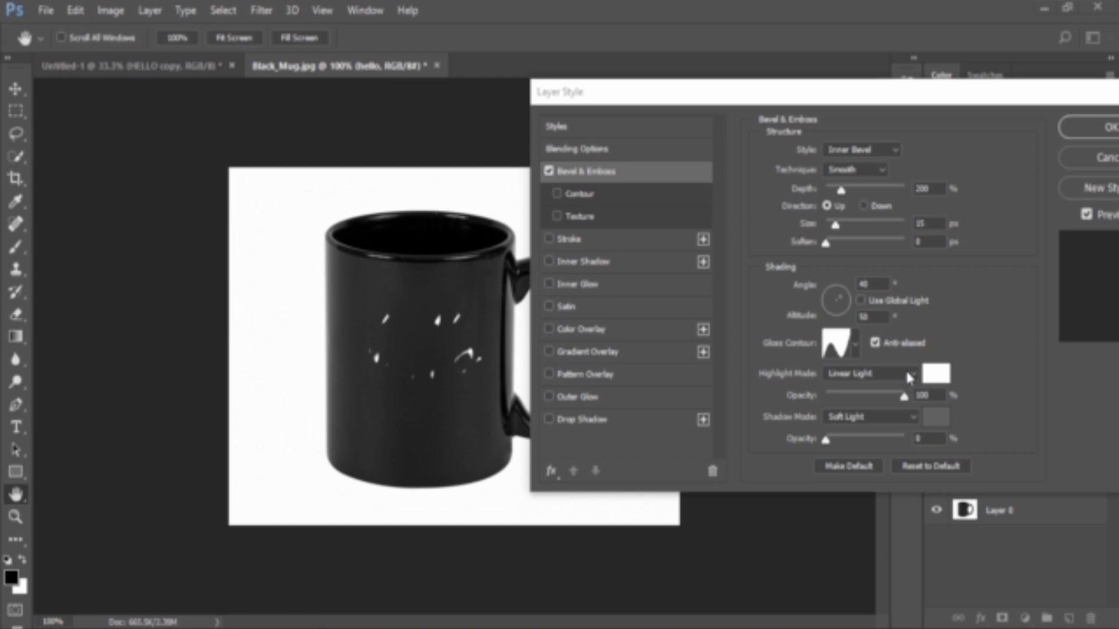
Check the bevel's highlight mode and colour, keeping Linear Light with white
click(884, 374)
click(885, 374)
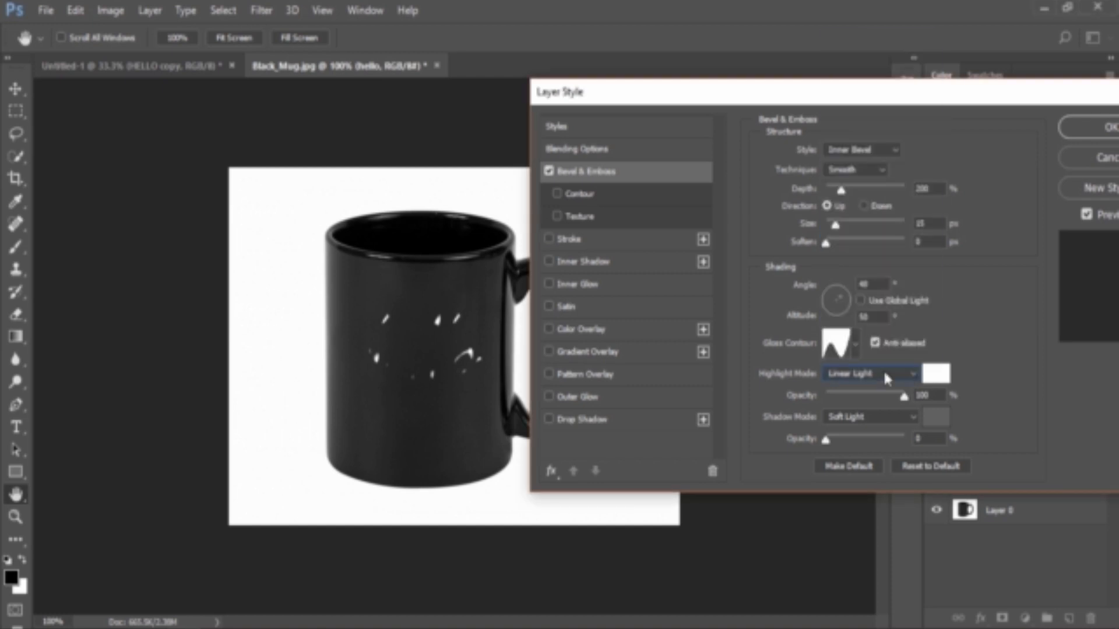
click(947, 374)
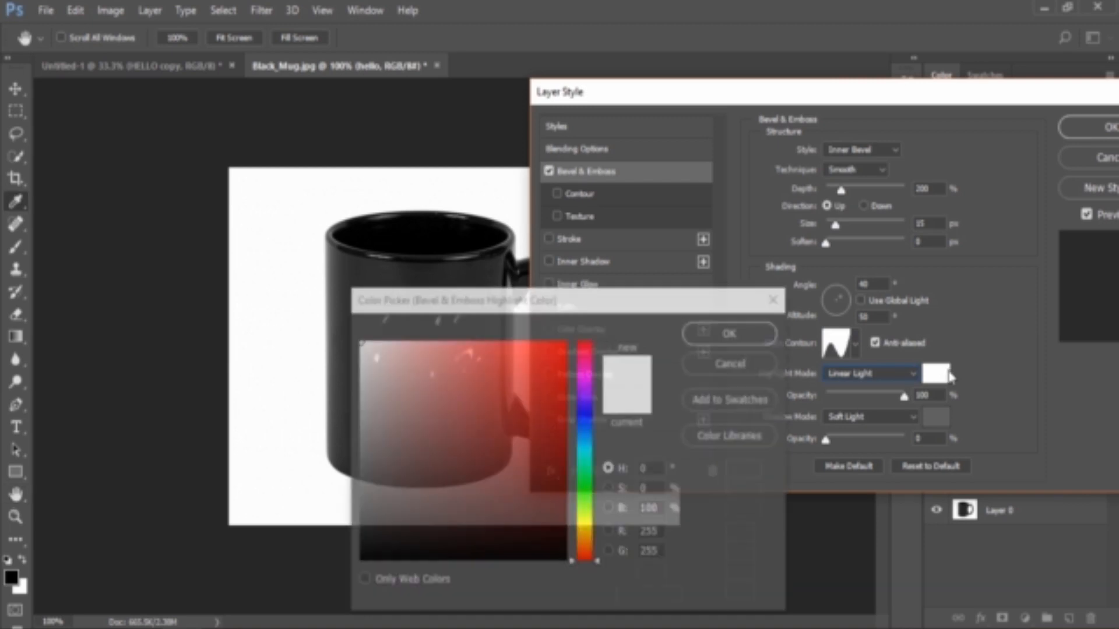
click(725, 328)
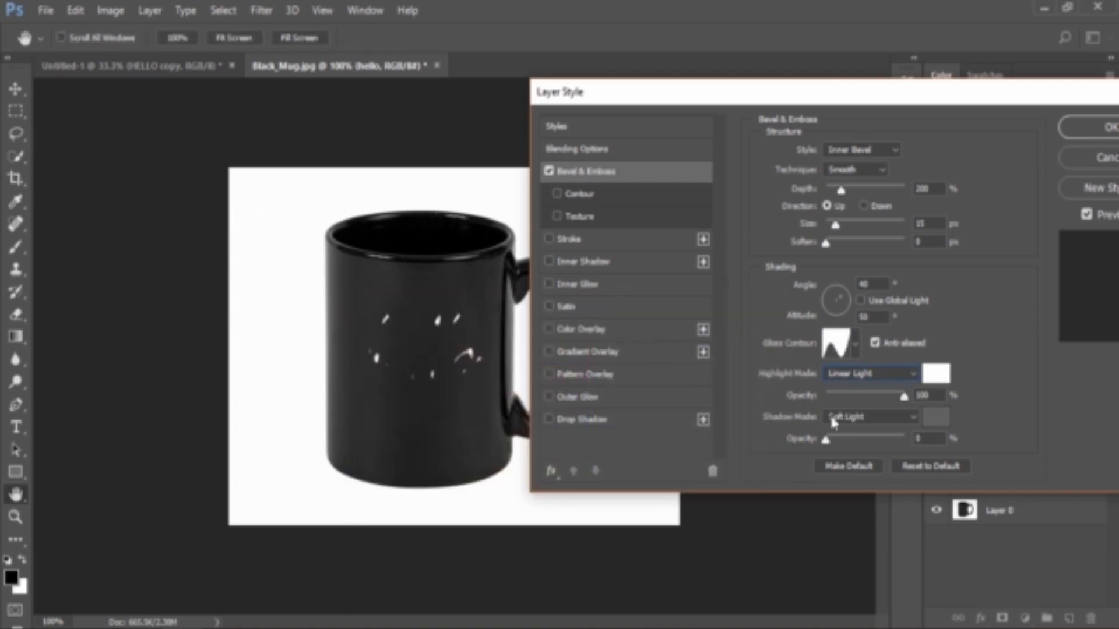
Set the bevel's shadow mode to Screen and its opacity to 70%, keeping the shadow colour 626262
click(875, 418)
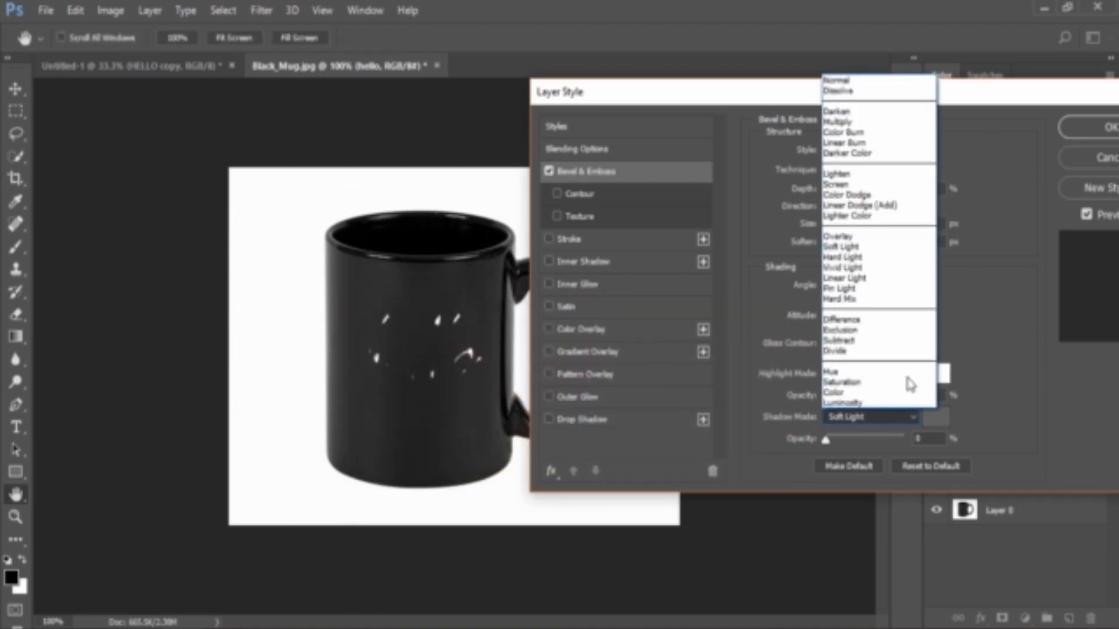
click(873, 185)
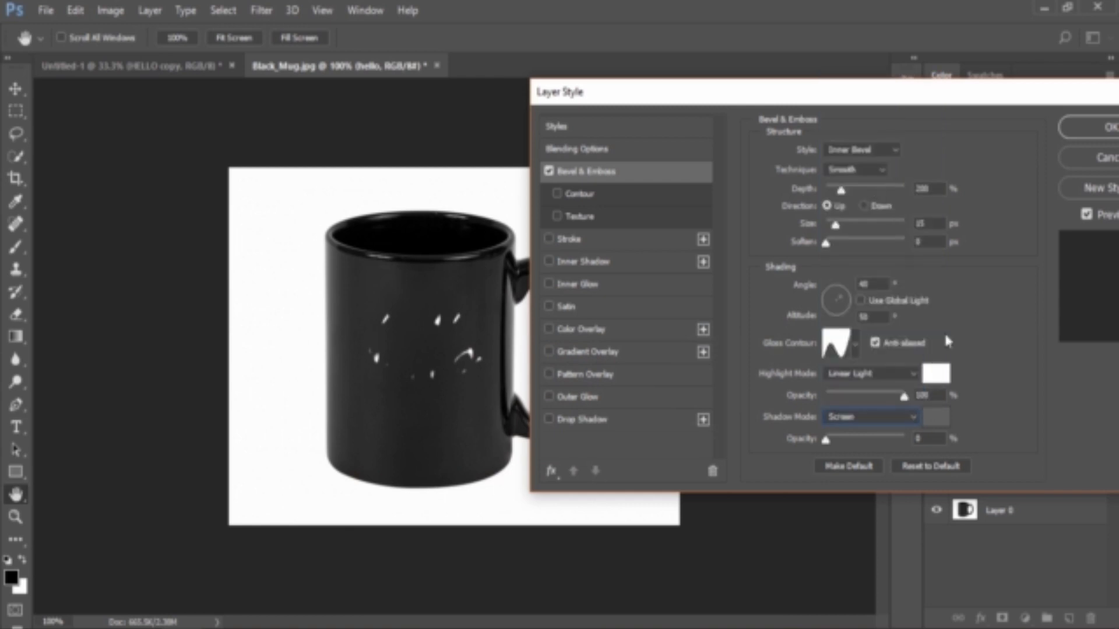
click(937, 417)
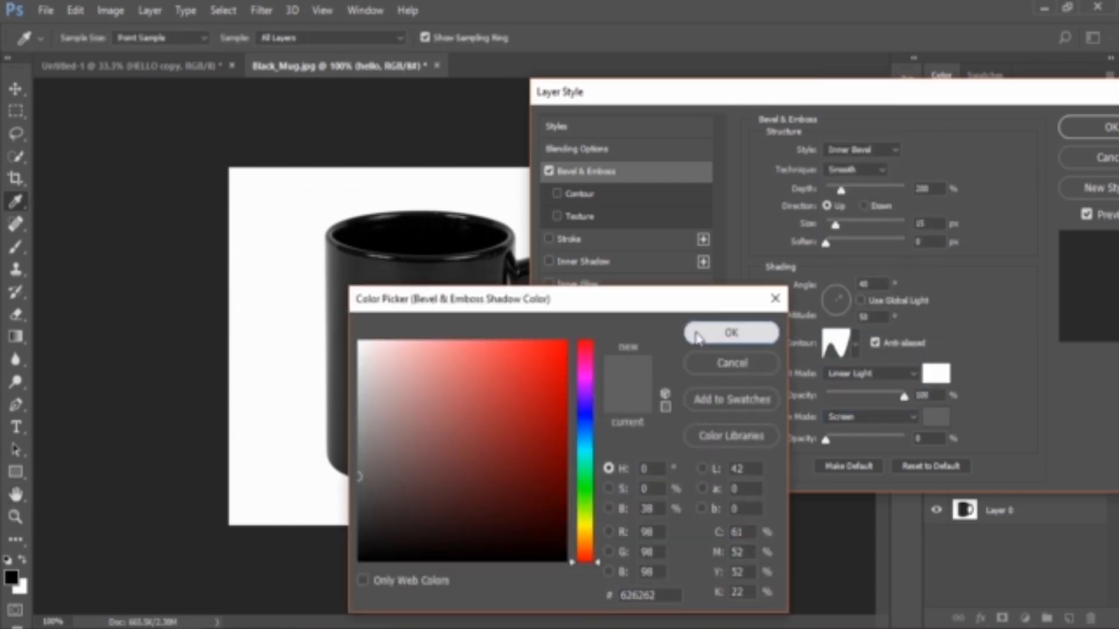
click(729, 333)
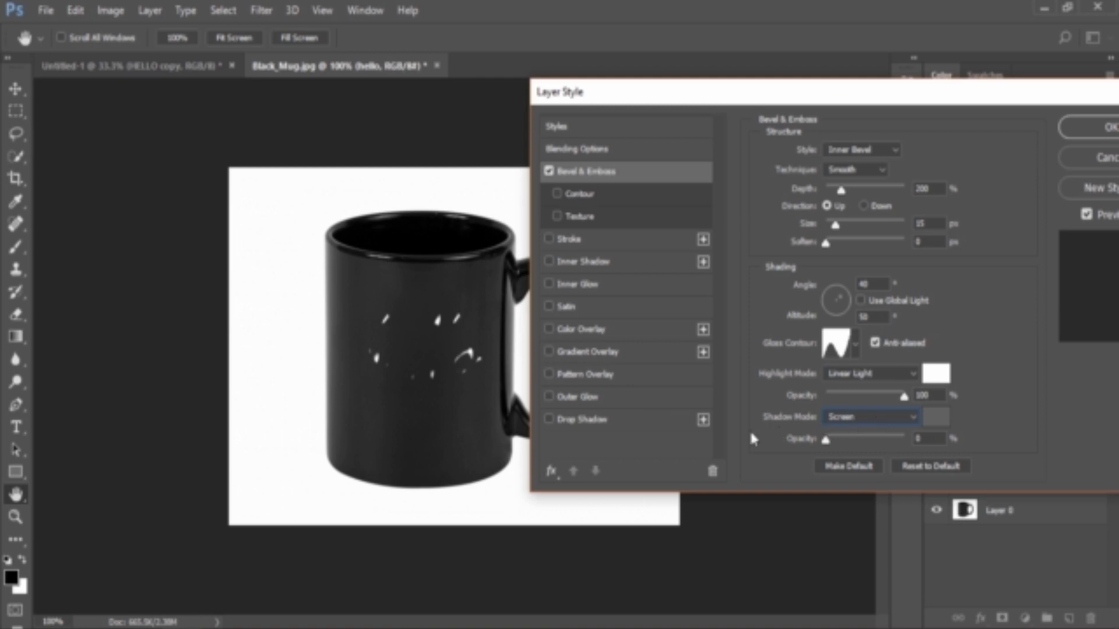
click(930, 441)
text(70)
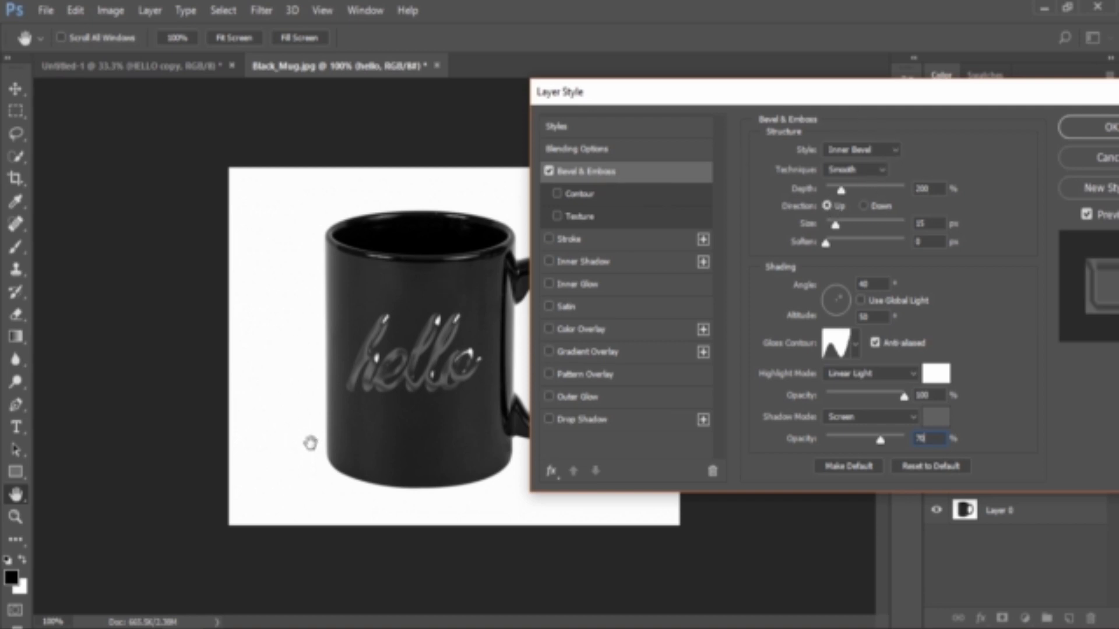
Review the bevel's depth, size, soften, shading and gloss contour settings
click(923, 189)
click(929, 224)
click(939, 244)
key(Tab)
key(Tab)
click(857, 348)
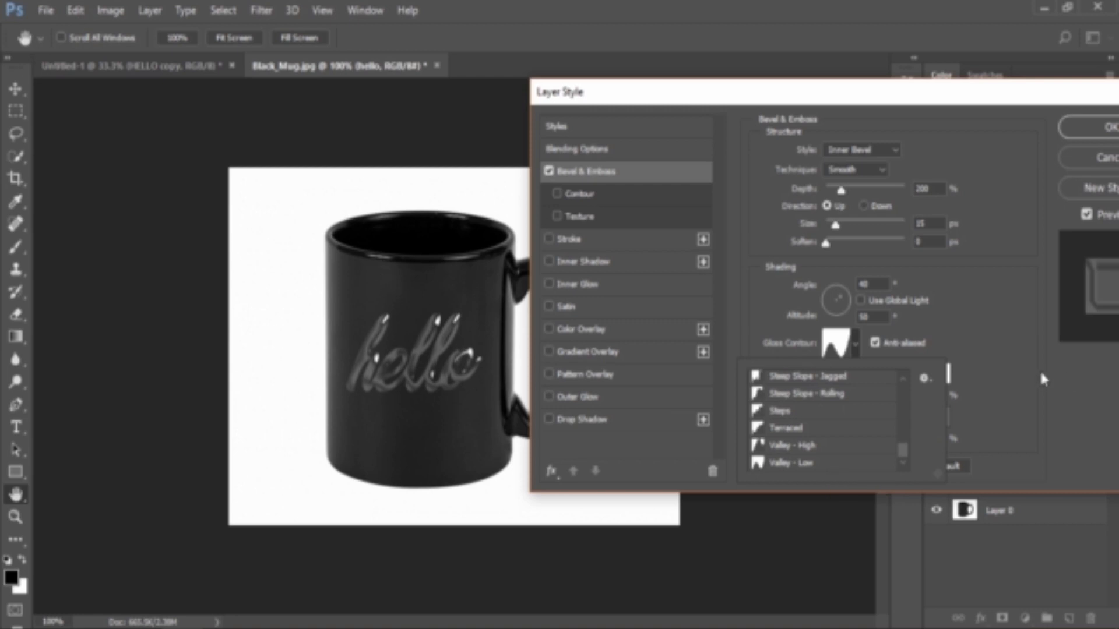
click(1013, 347)
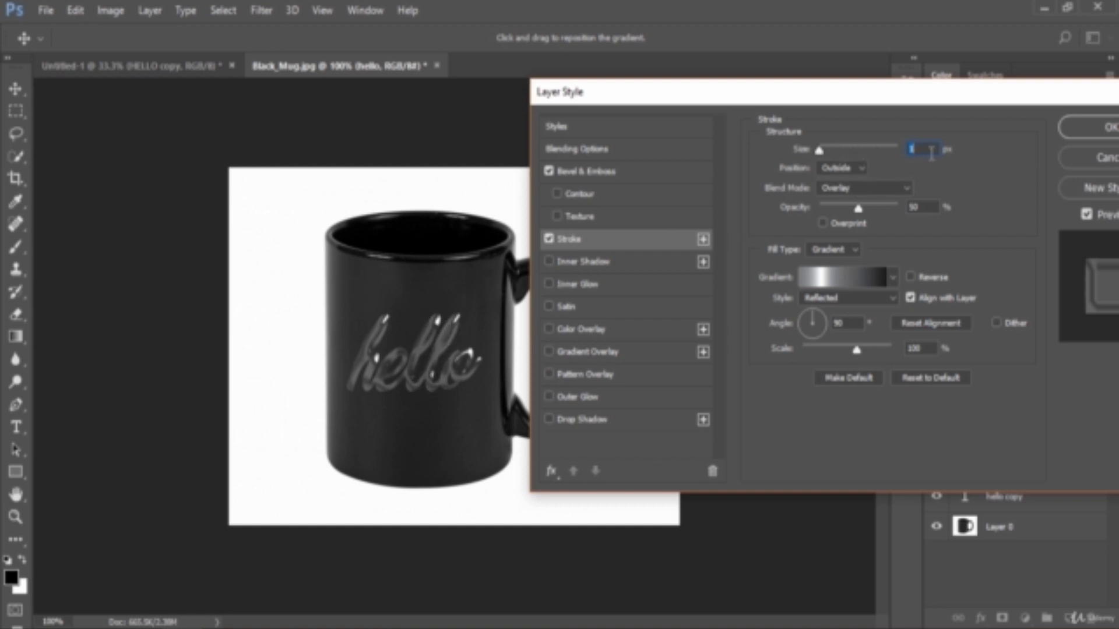
Set the stroke's blend mode to Normal, keeping its Outside position and 50% opacity
click(861, 168)
click(862, 168)
click(862, 190)
click(866, 203)
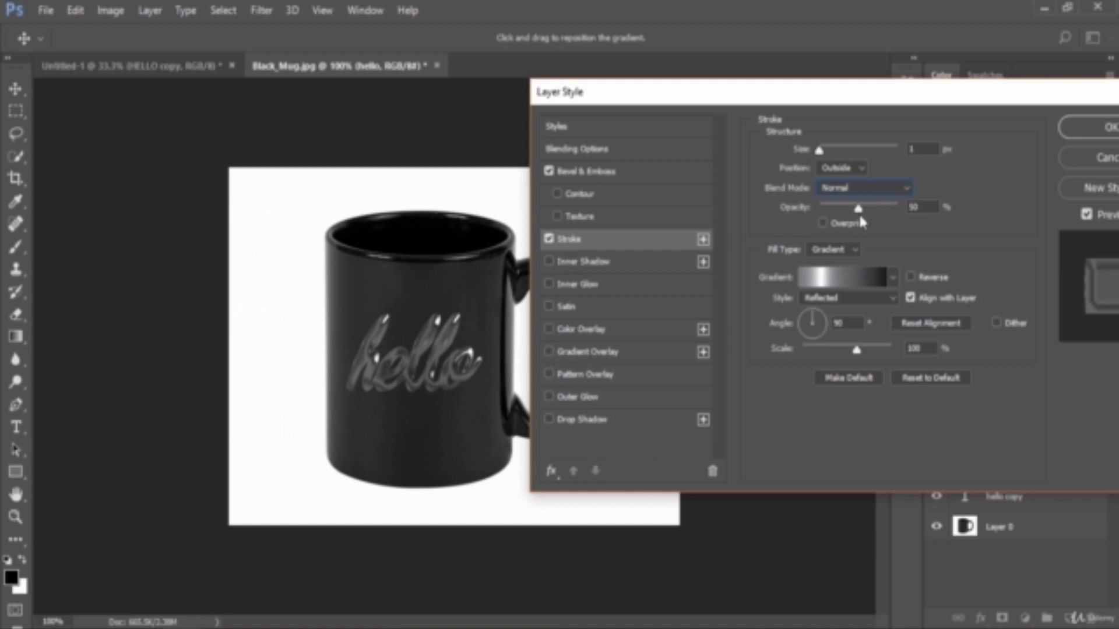
double_click(915, 208)
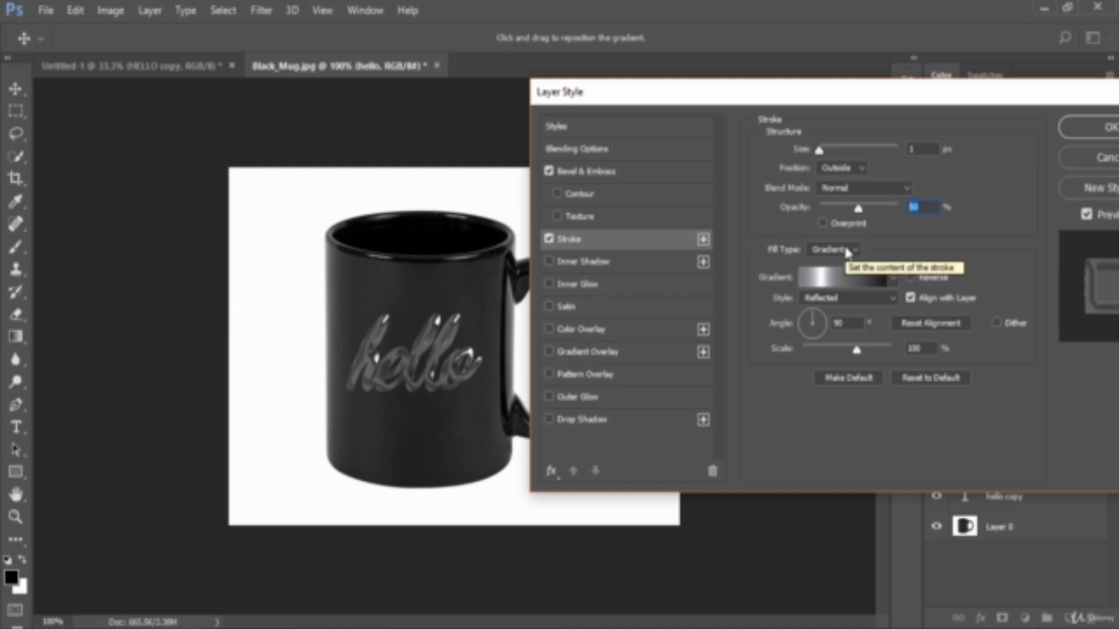
Try Color as the stroke's fill type and switch it back to Gradient
click(847, 251)
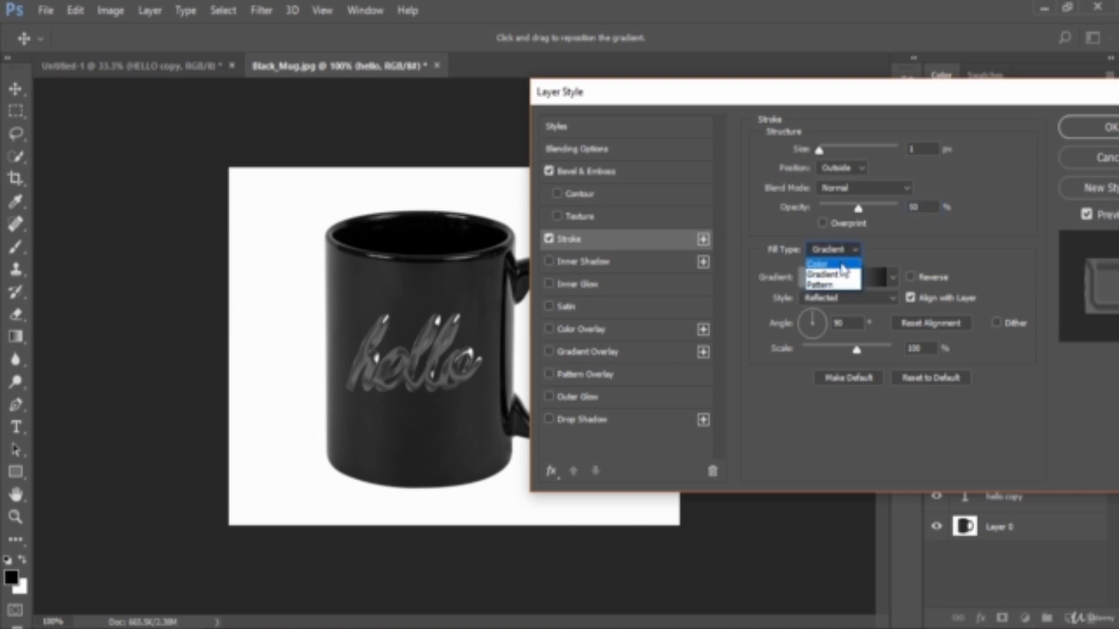
click(840, 270)
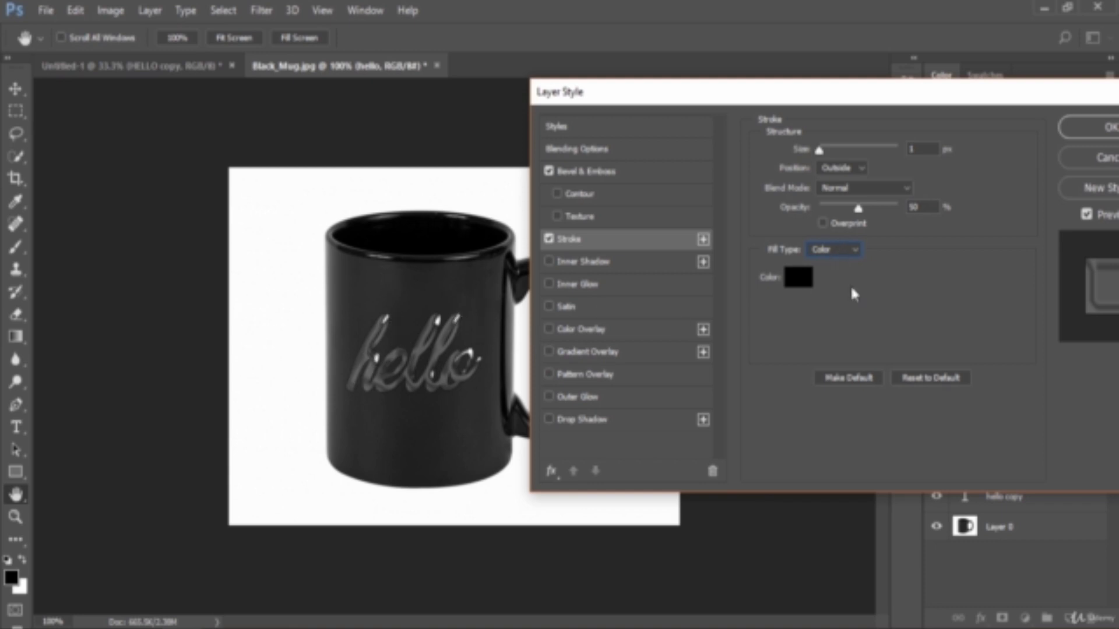
click(847, 251)
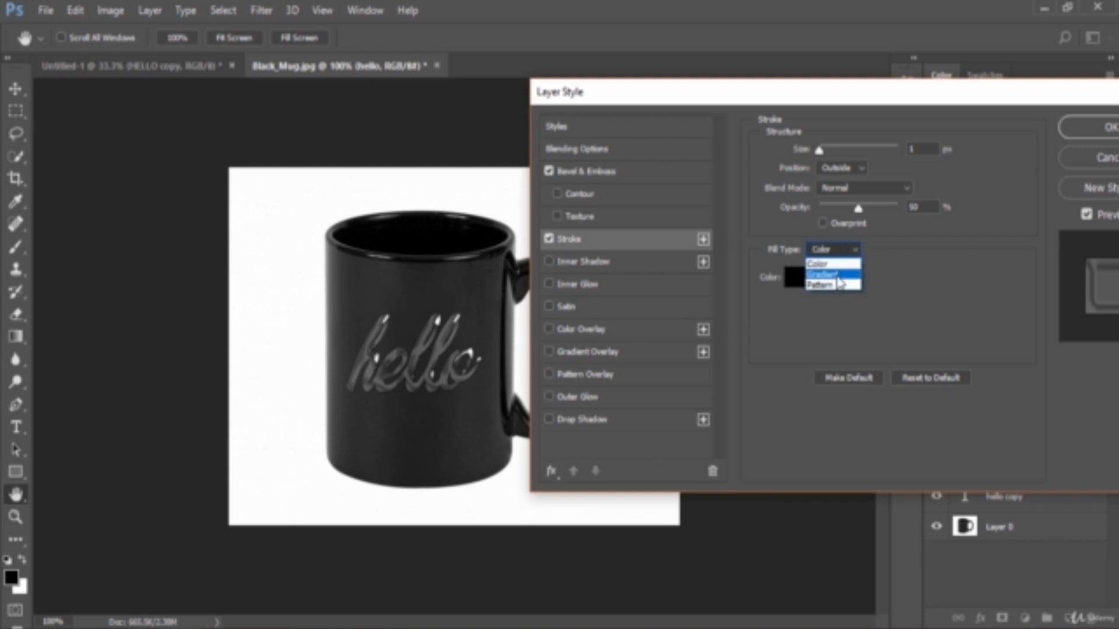
click(838, 276)
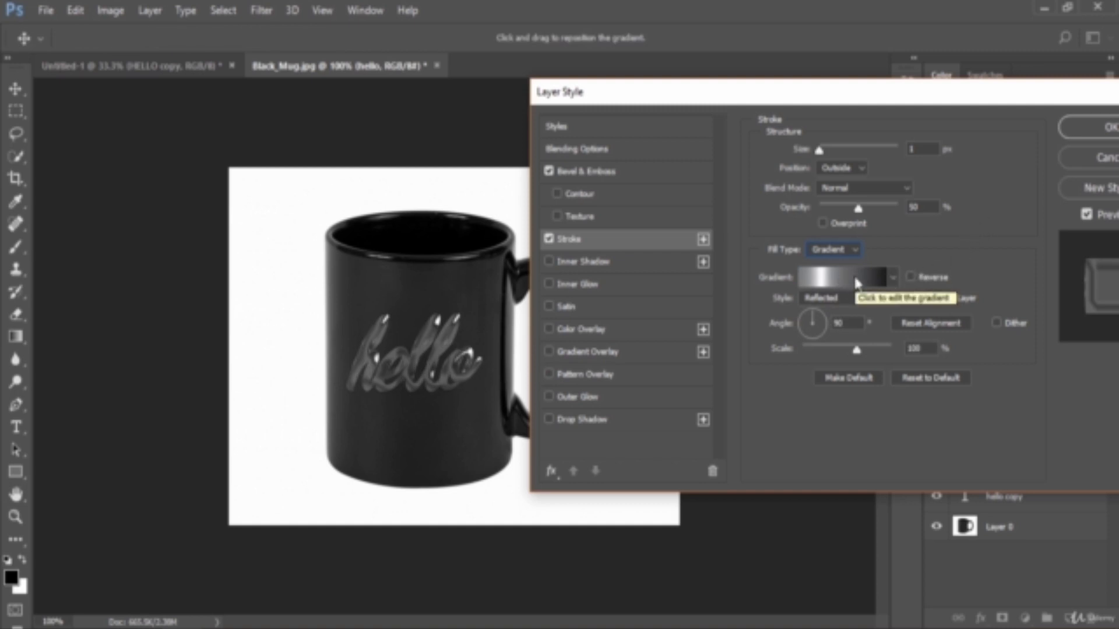
Check the name of the stroke's steel gradient in the Gradient Editor and leave the editor without changes
click(855, 281)
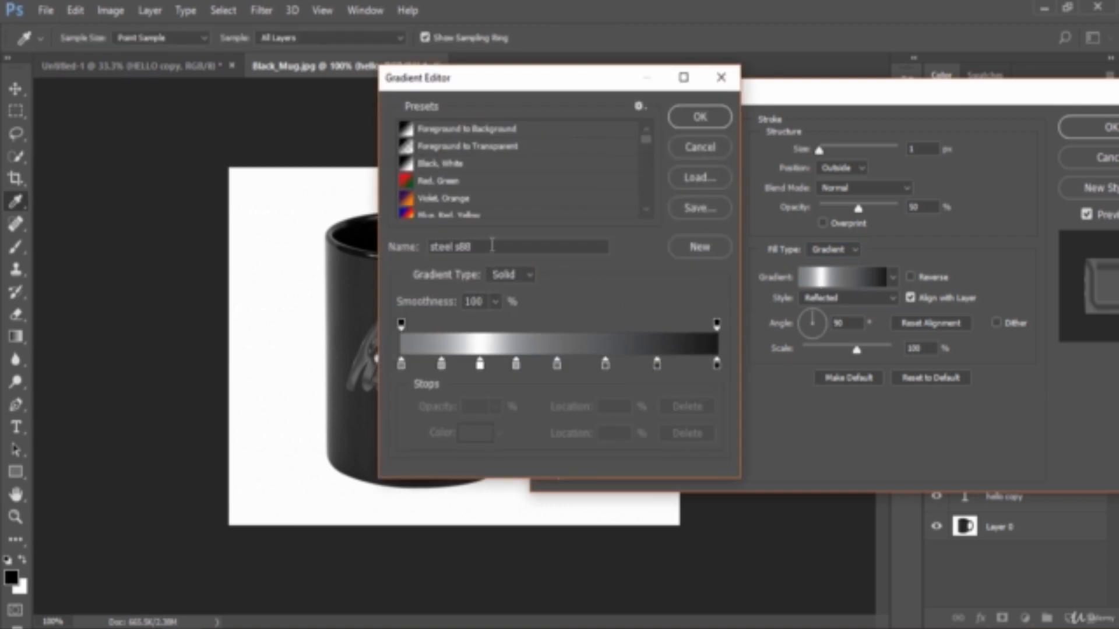
drag(491, 245, 413, 254)
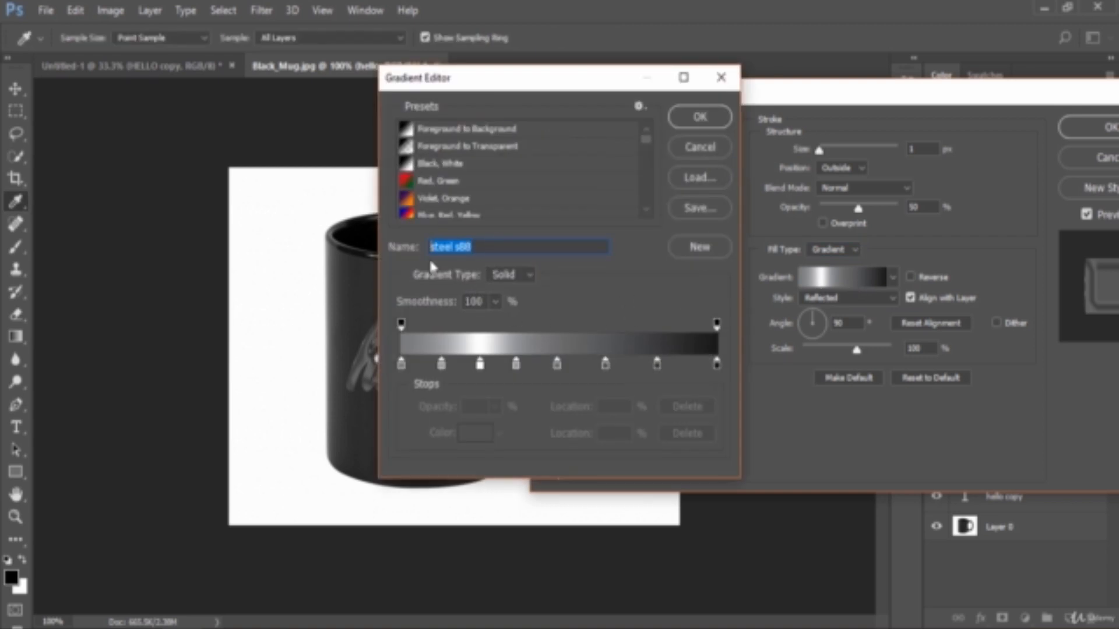
click(571, 246)
click(701, 148)
Load the BARS.grd gradient file in the Gradient Editor and keep the steel gradient for the stroke
click(839, 281)
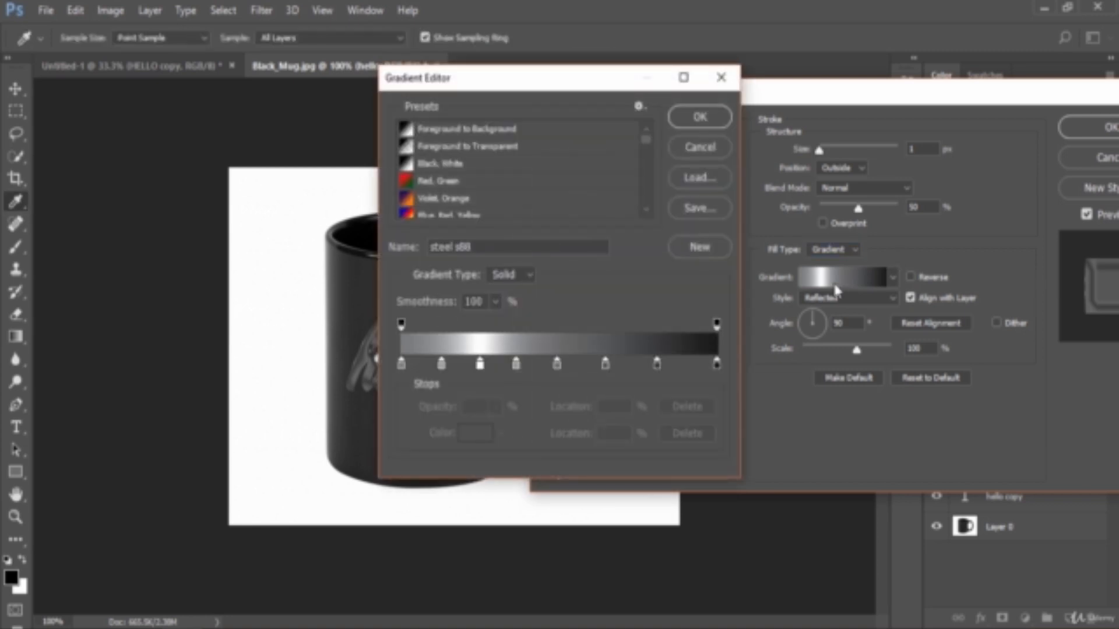
click(700, 178)
click(410, 239)
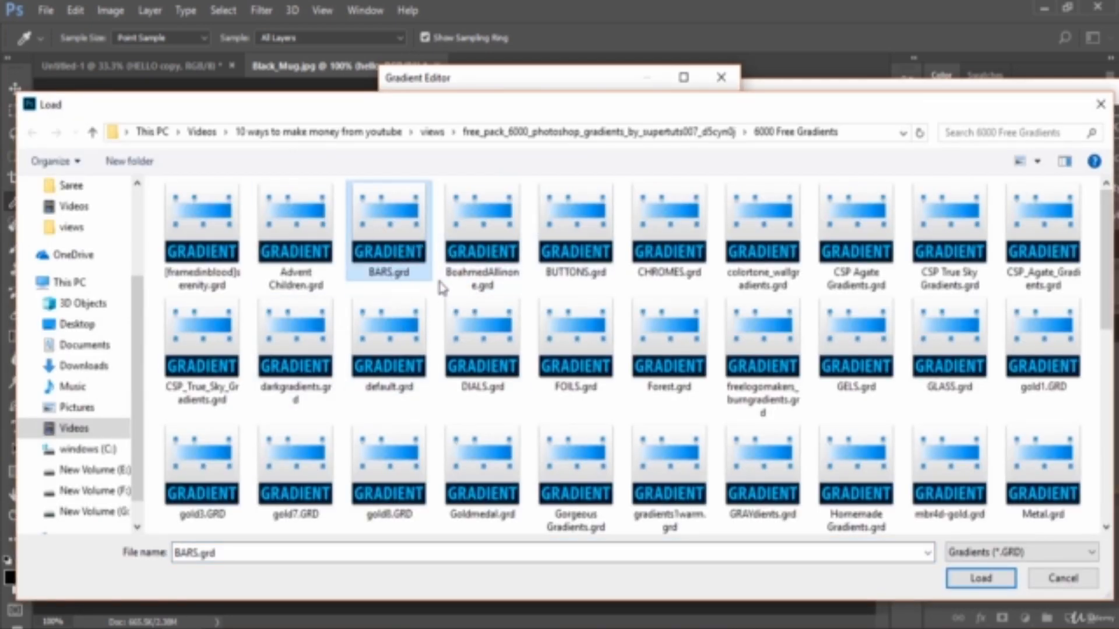
click(983, 578)
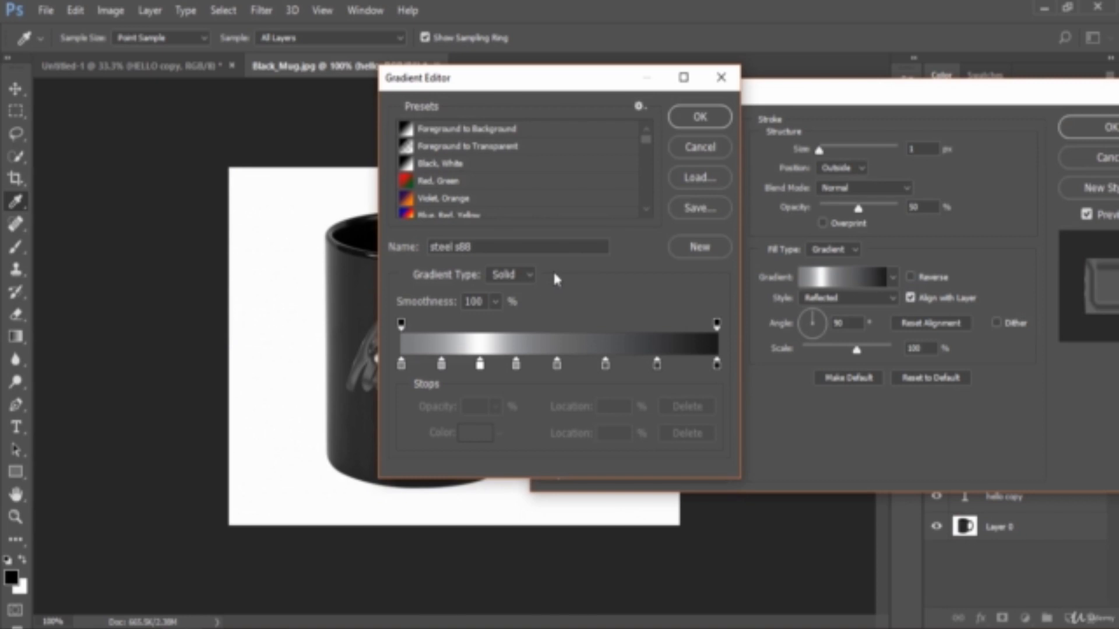
click(708, 125)
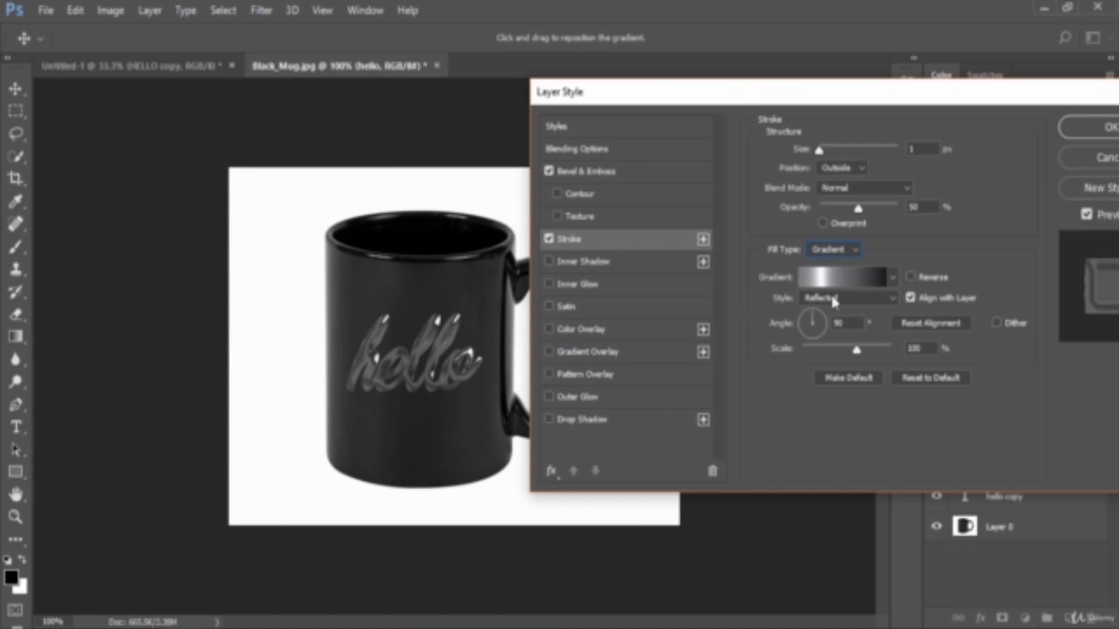
Keep the stroke gradient's Reflected style and 100% scale, and set its angle to 90°
click(860, 297)
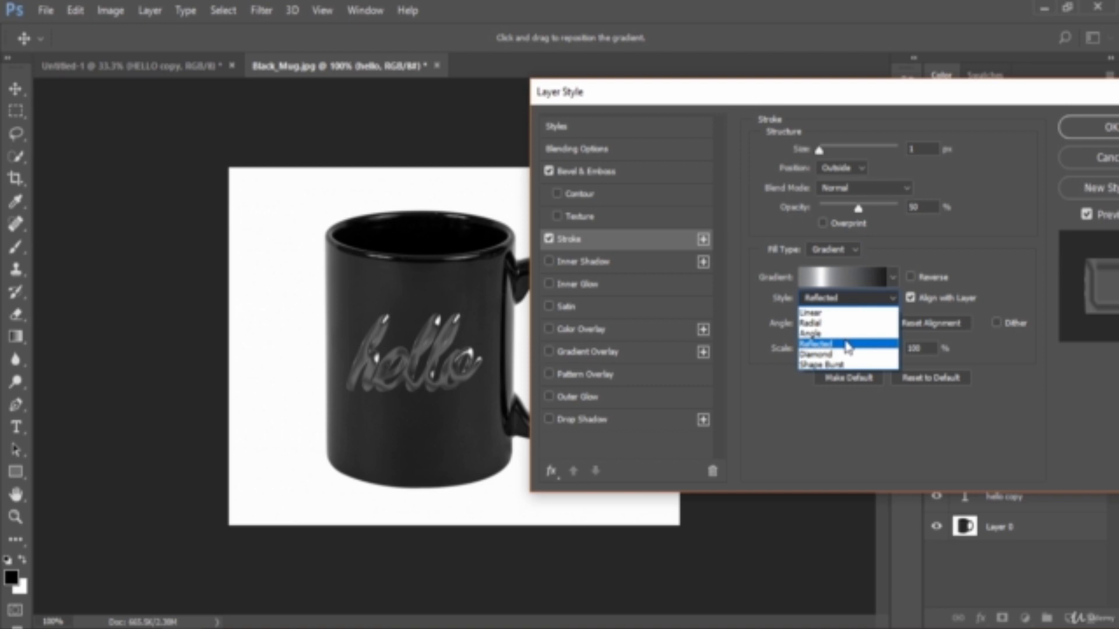
click(848, 346)
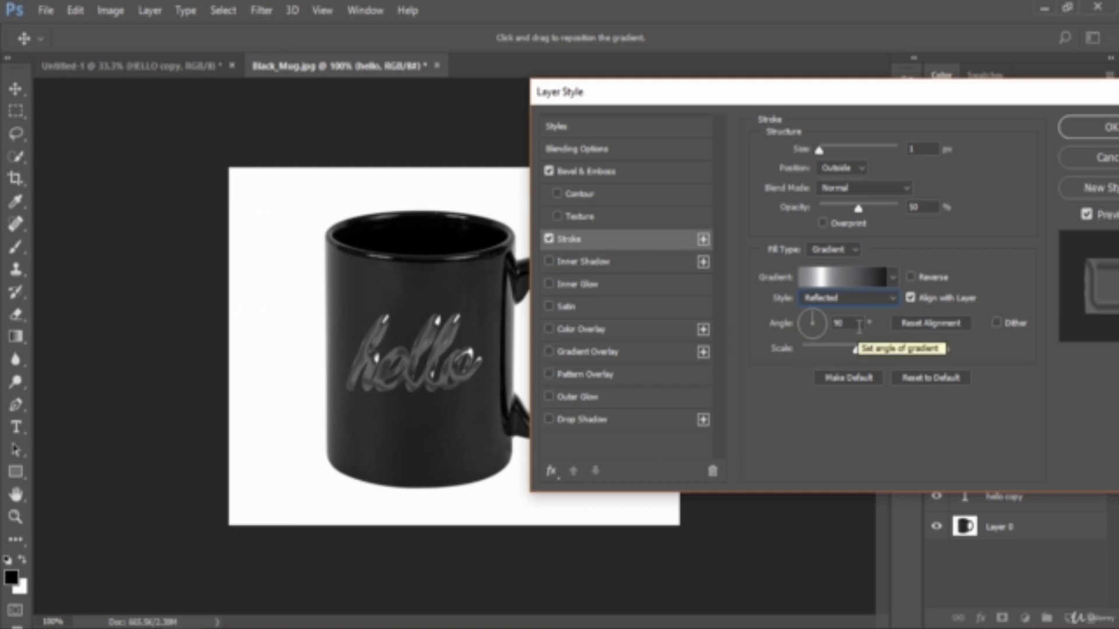
click(859, 325)
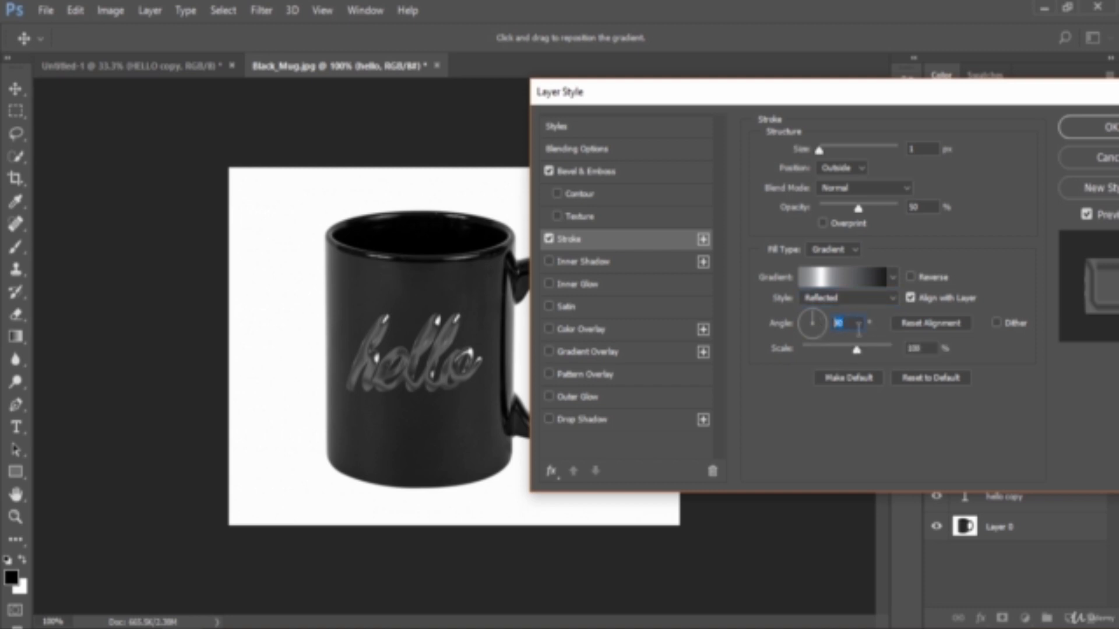
click(819, 319)
click(816, 320)
click(814, 321)
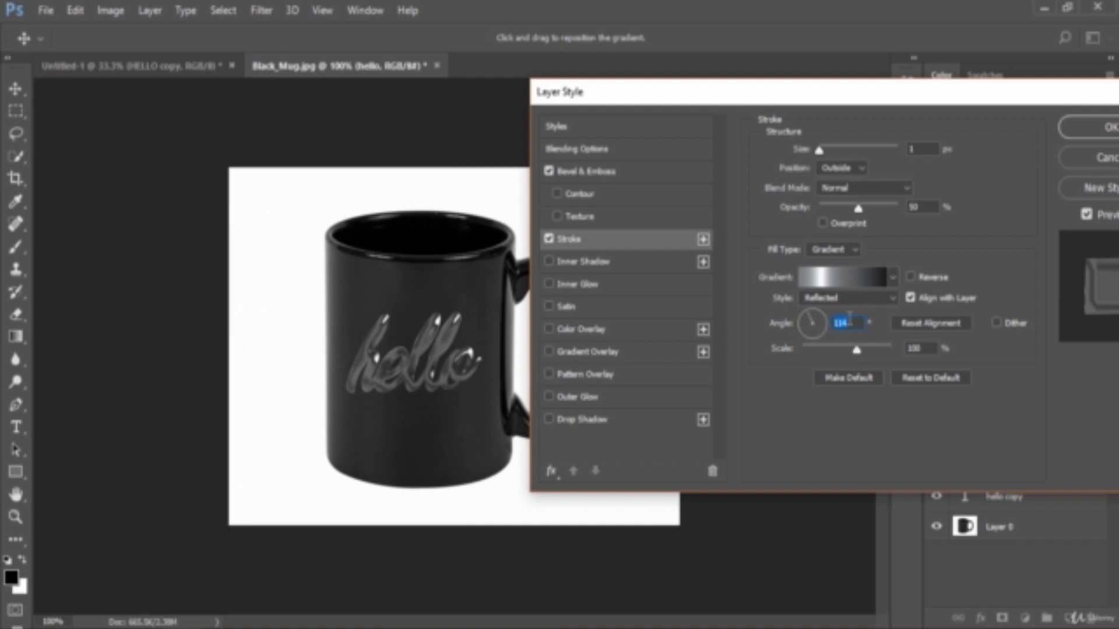
text(90)
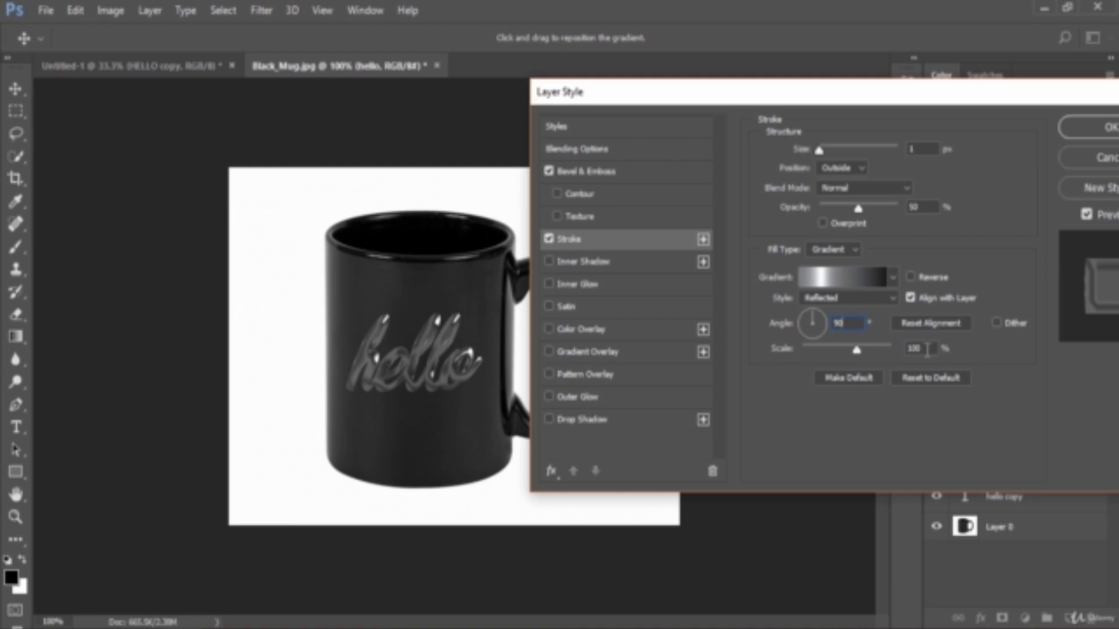
click(925, 348)
Add a white inner shadow with the Color Dodge blend mode and 40% opacity
click(603, 268)
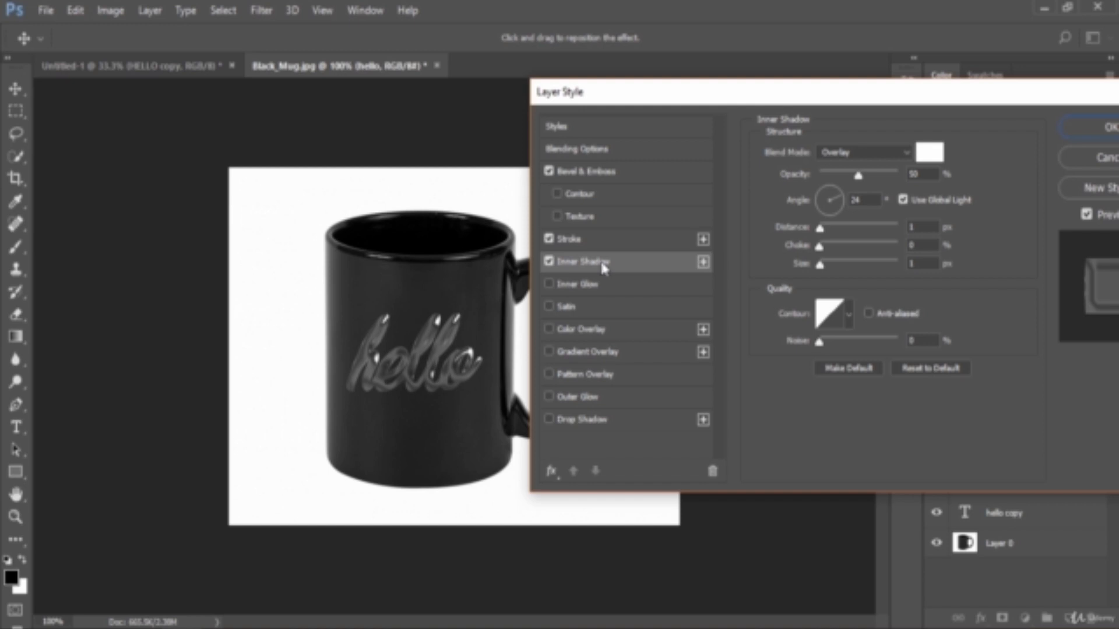
click(885, 159)
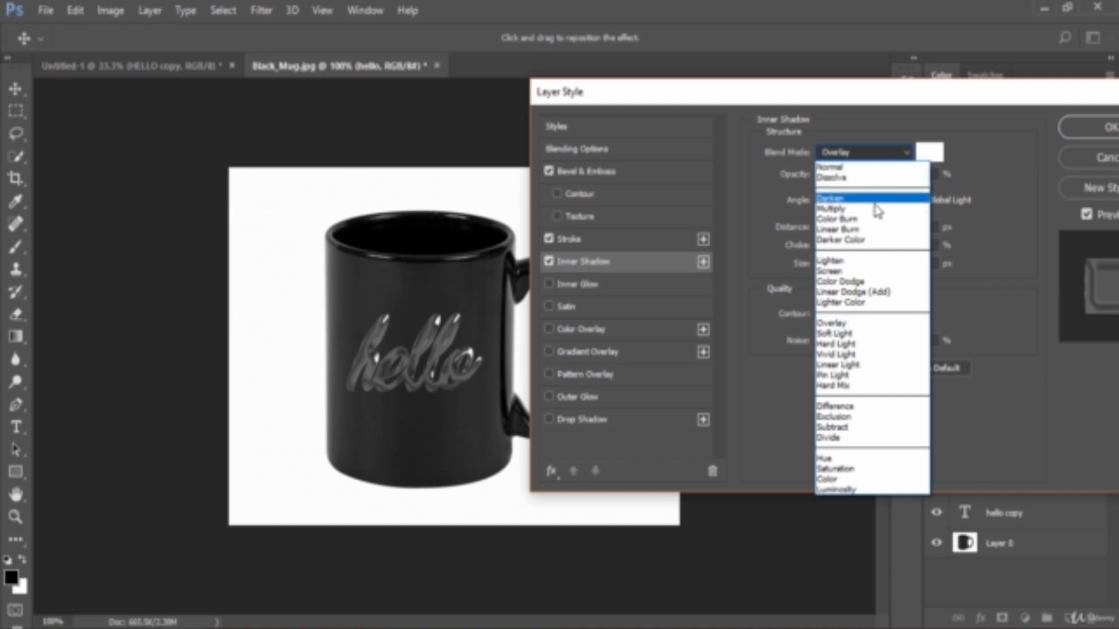
click(840, 282)
click(934, 162)
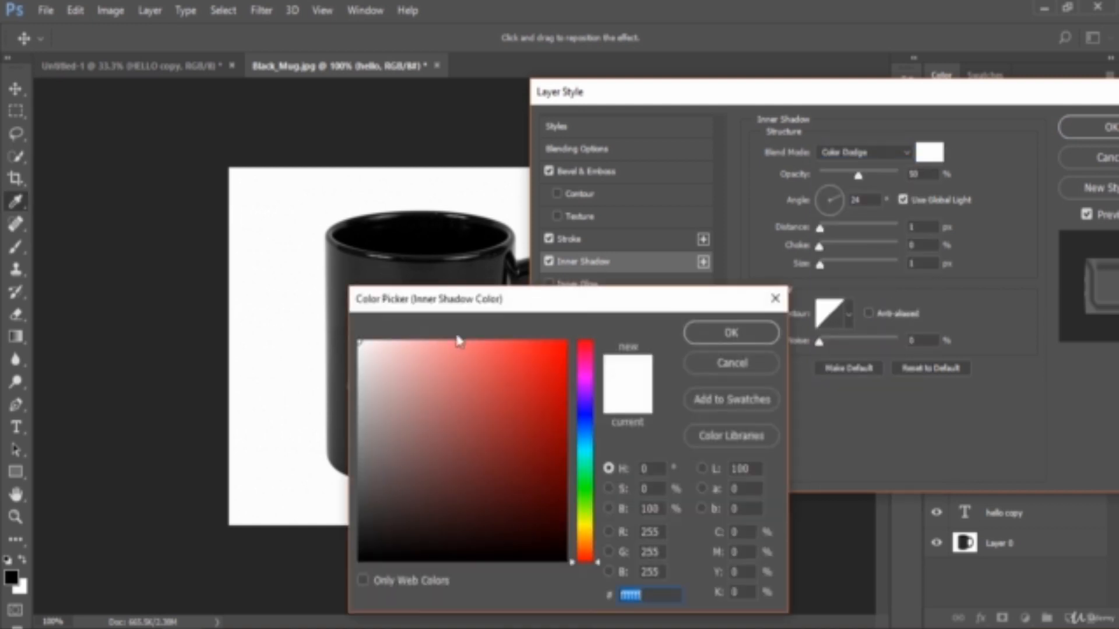
click(707, 333)
click(934, 173)
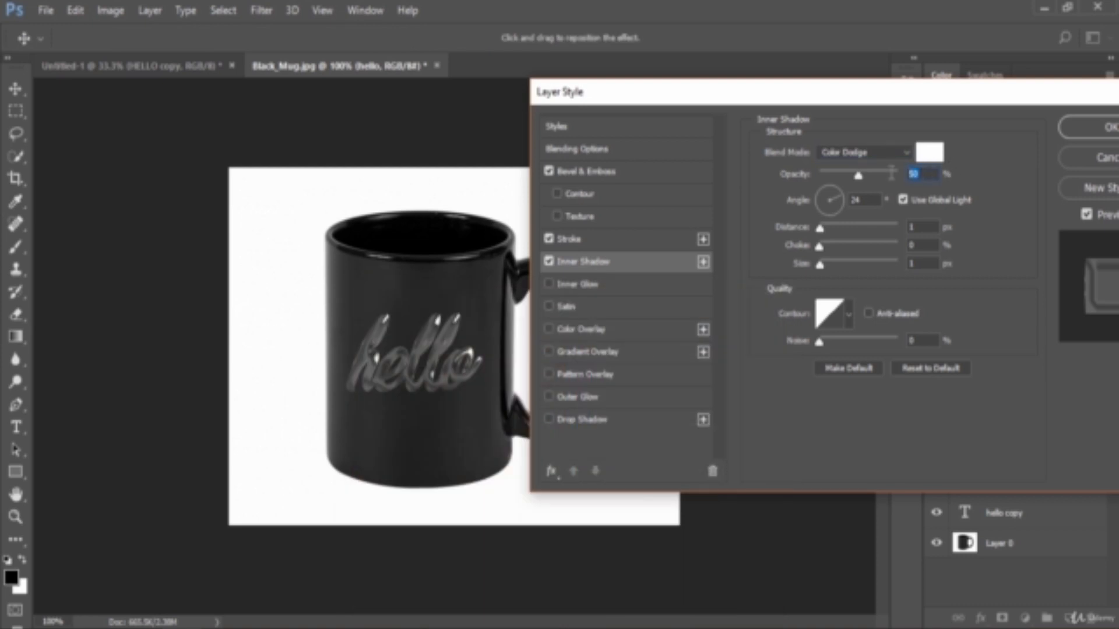
text(40)
Set the inner shadow's angle to 110° with global light in use
drag(865, 204, 847, 206)
text(133)
click(902, 201)
click(902, 200)
Try the inner shadow with a distance of 29 px, a choke of 27% and a size of 38 px
drag(819, 228, 845, 235)
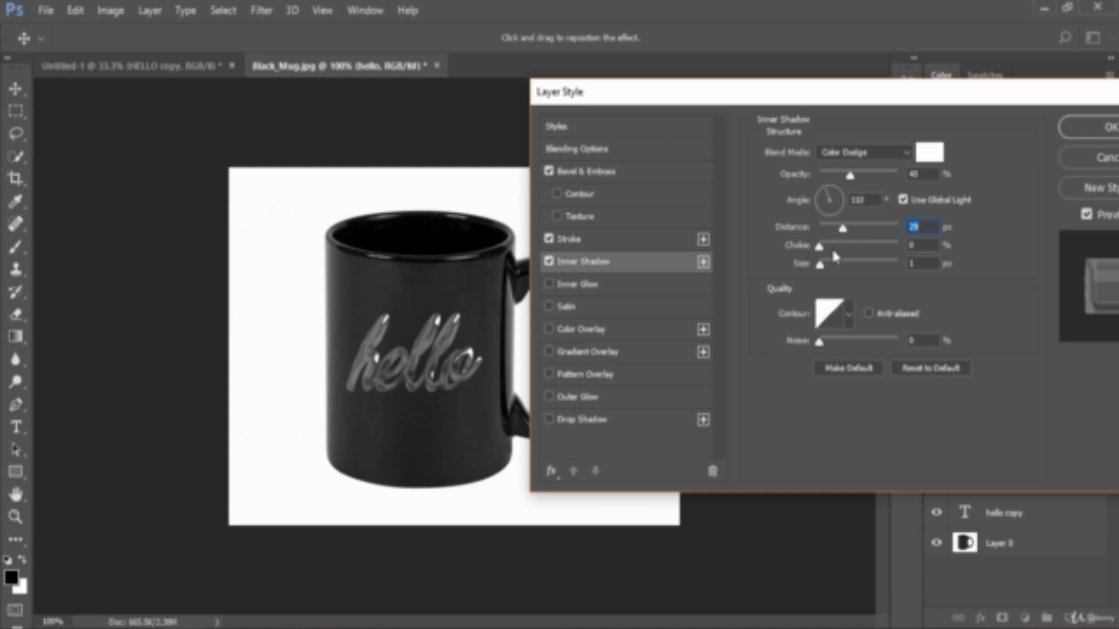
drag(830, 252, 842, 251)
drag(827, 265, 835, 268)
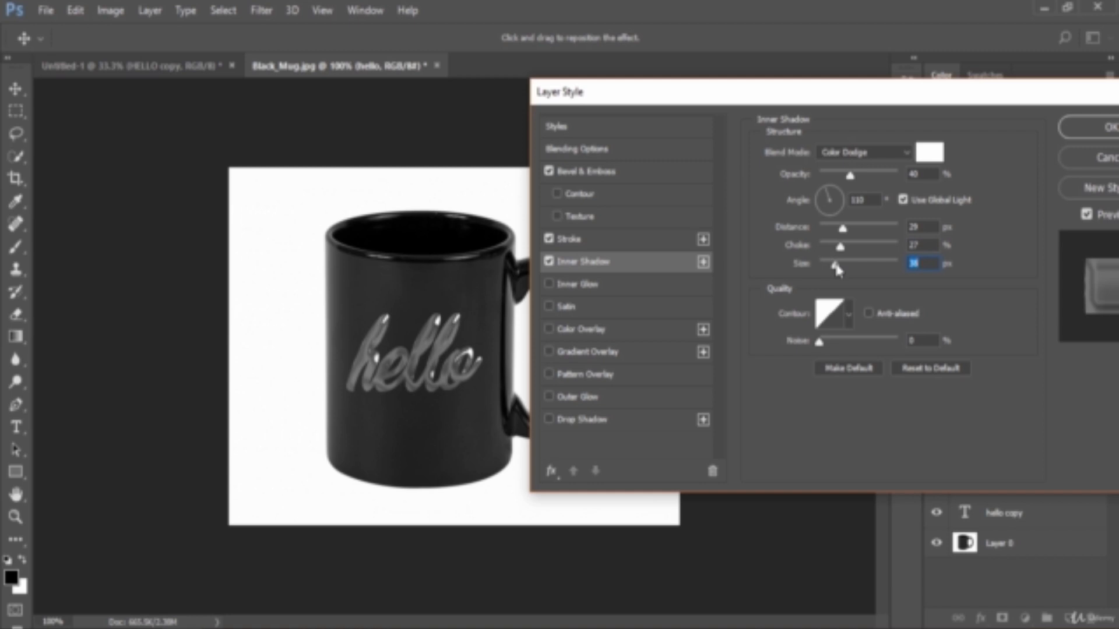
Set the inner shadow's distance to 5 px, its choke to 0% and its size to 5 px
drag(930, 228, 887, 227)
text(5)
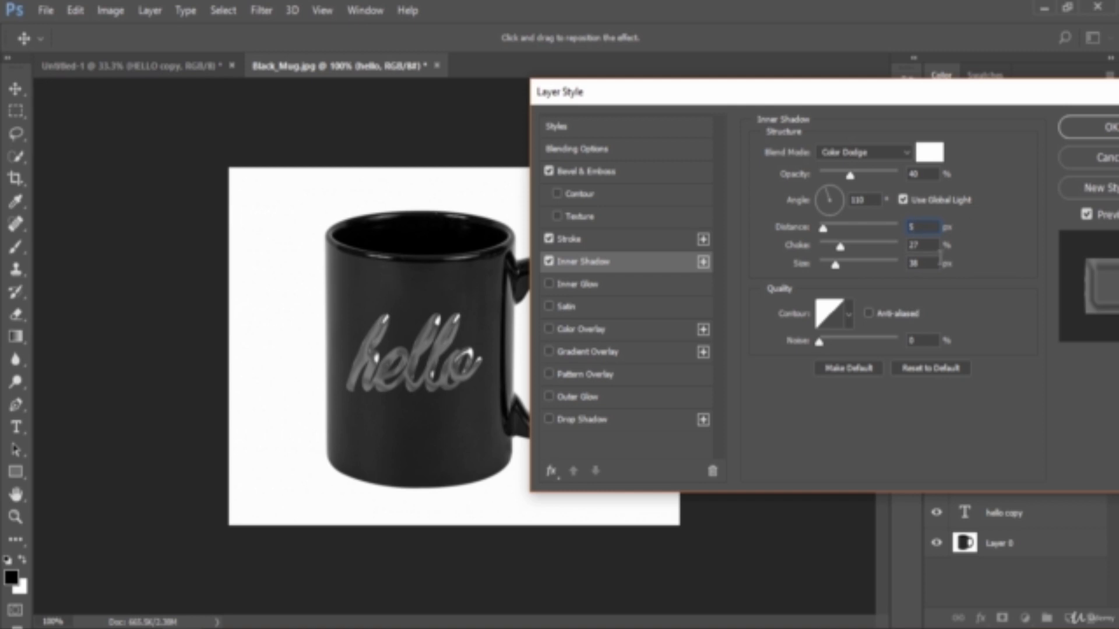
drag(926, 245, 880, 257)
text(0)
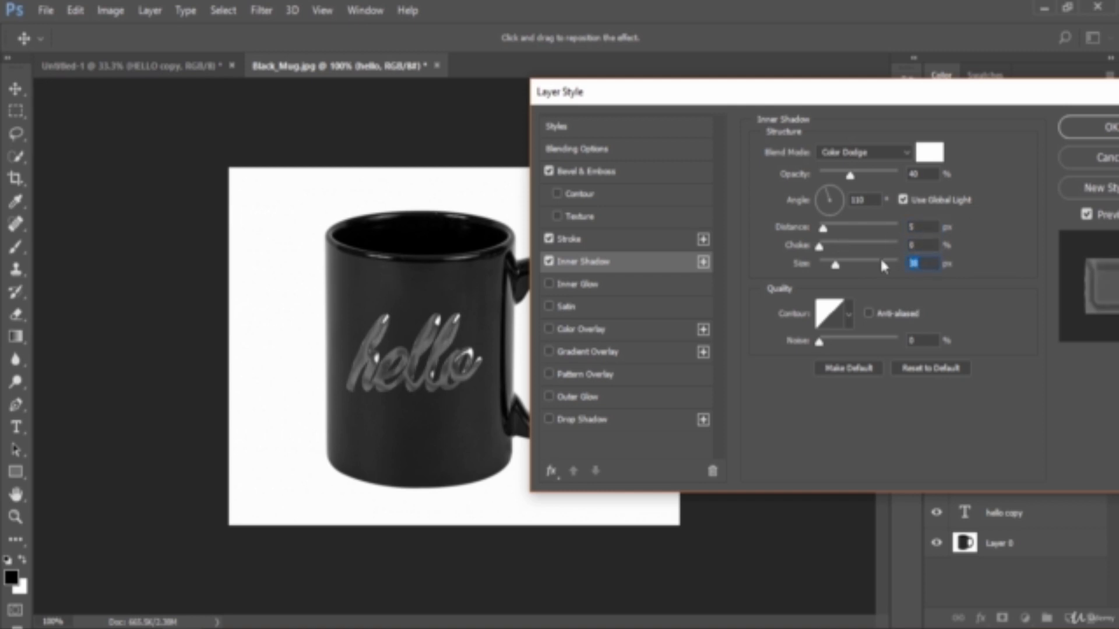
text(5)
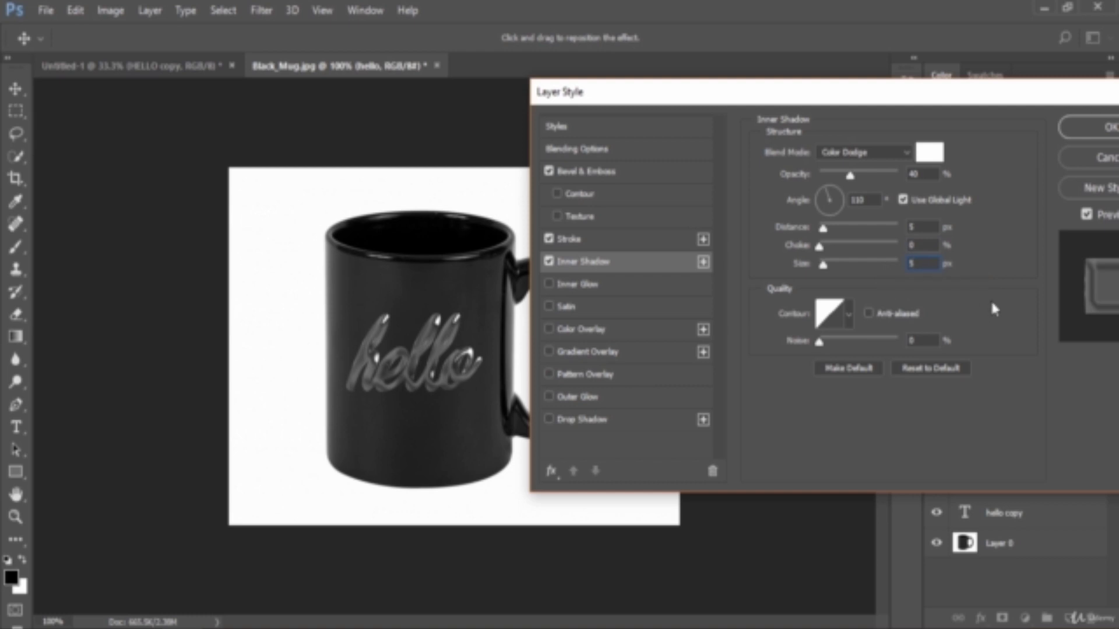
Look through the inner shadow's contour presets and keep the Linear contour
click(848, 315)
drag(895, 418, 893, 341)
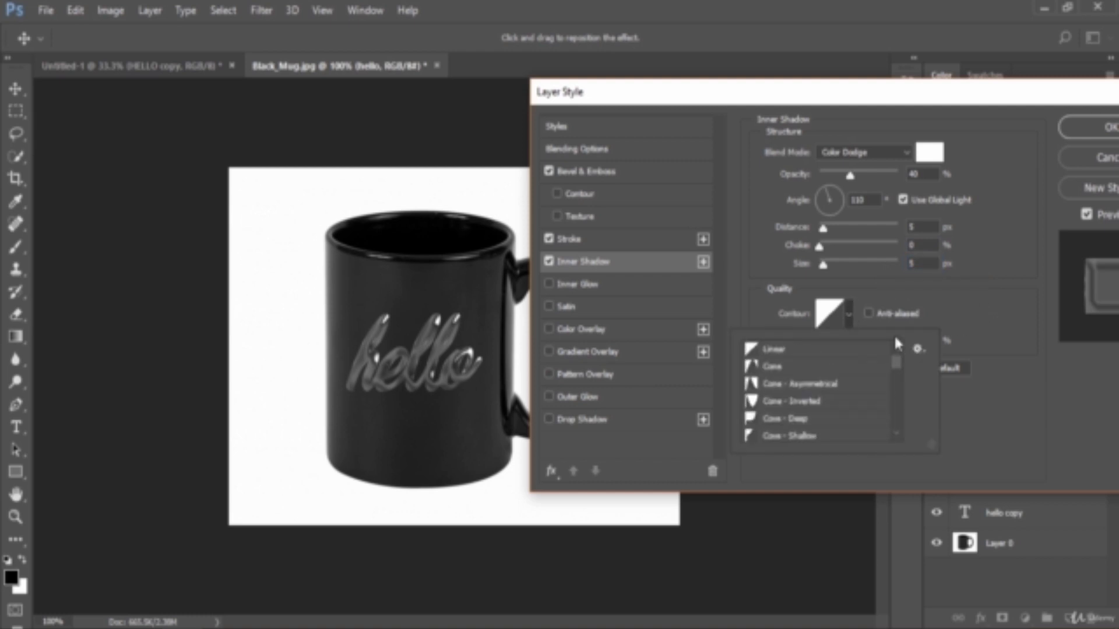
click(982, 317)
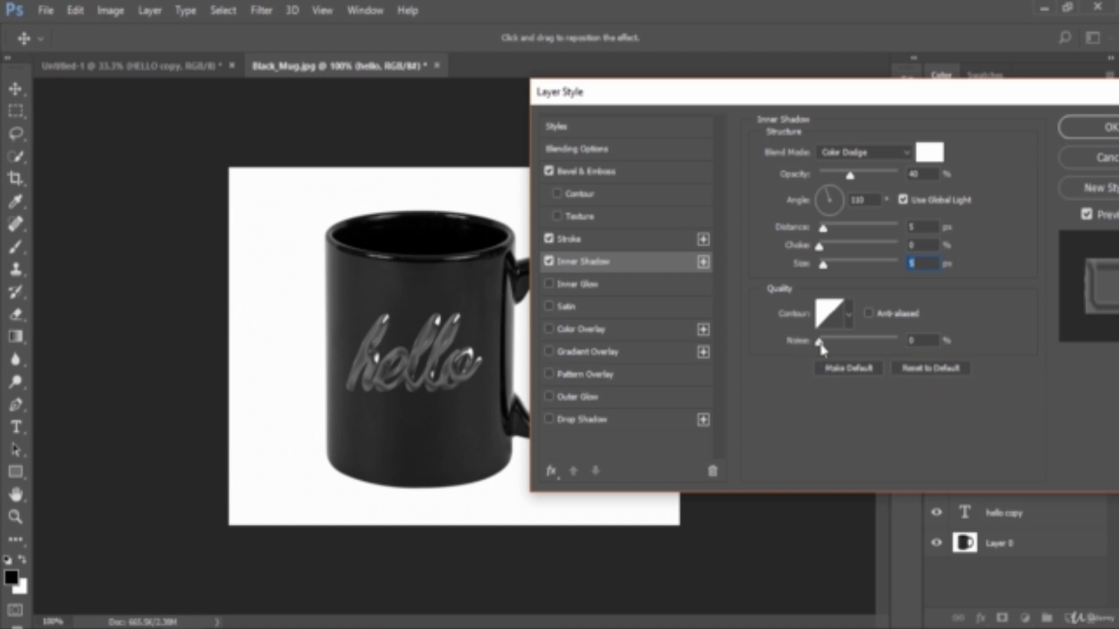
Keep the inner shadow's noise at 0% and open the Inner Glow settings for the hello layer
mouse_move(819, 343)
mouse_down()
mouse_move(848, 349)
mouse_move(818, 341)
mouse_up()
click(588, 283)
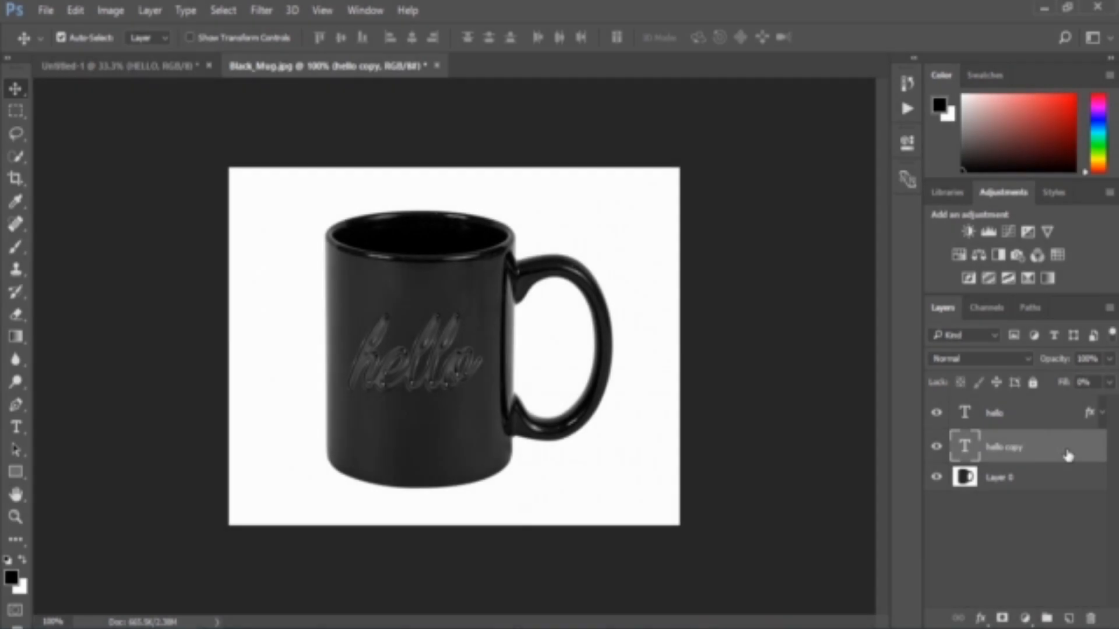
Open the layer style settings of the hello copy layer and add a Bevel & Emboss effect
key(space)
double_click(1068, 455)
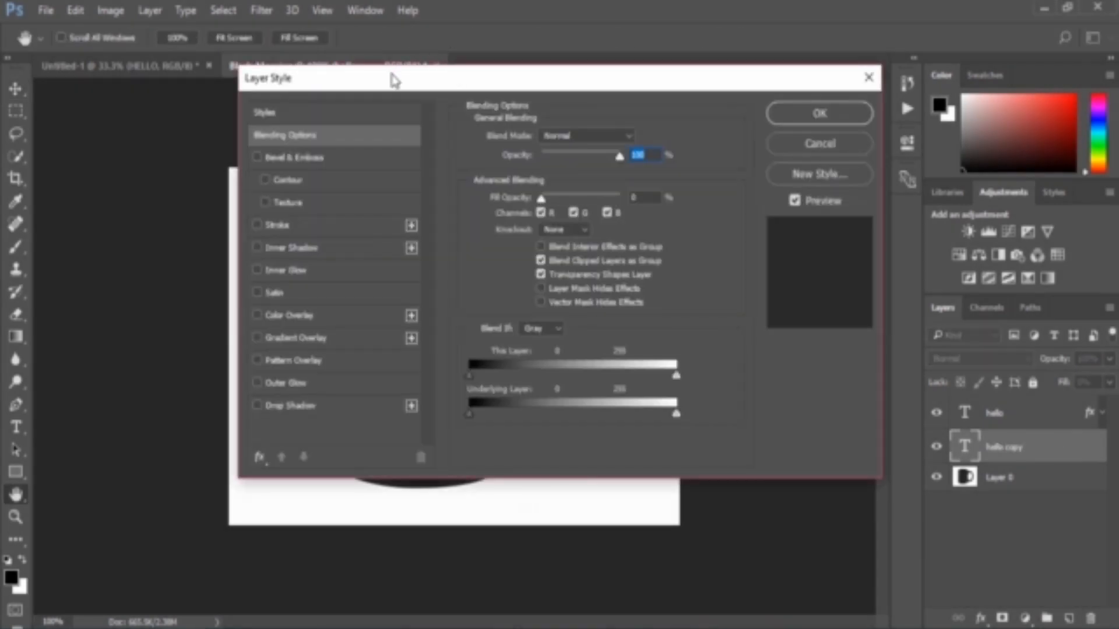
drag(392, 78, 606, 98)
click(521, 175)
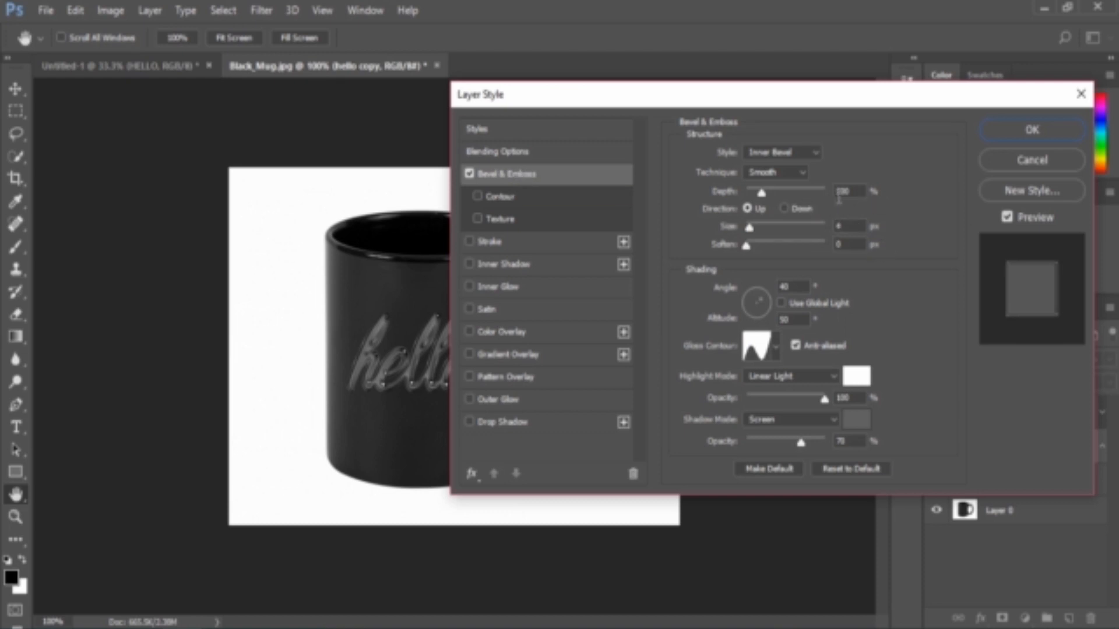
Set the hello copy layer's bevel depth to 100% and its size to 25 px
drag(857, 191, 832, 189)
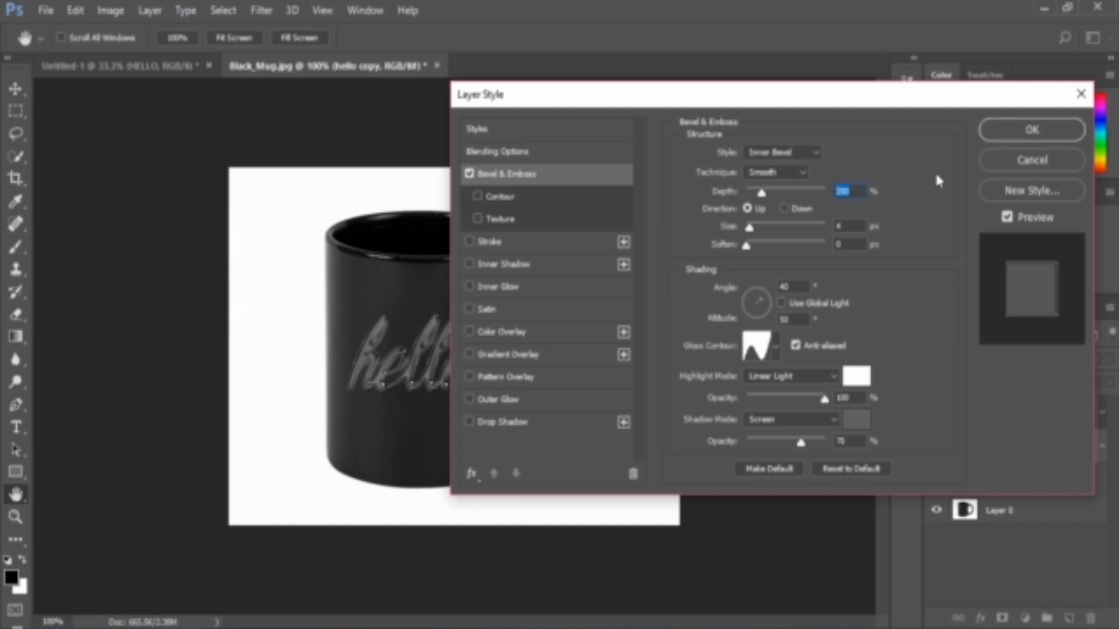
text(100)
key(Tab)
text(20)
key(BackSpace)
text(5)
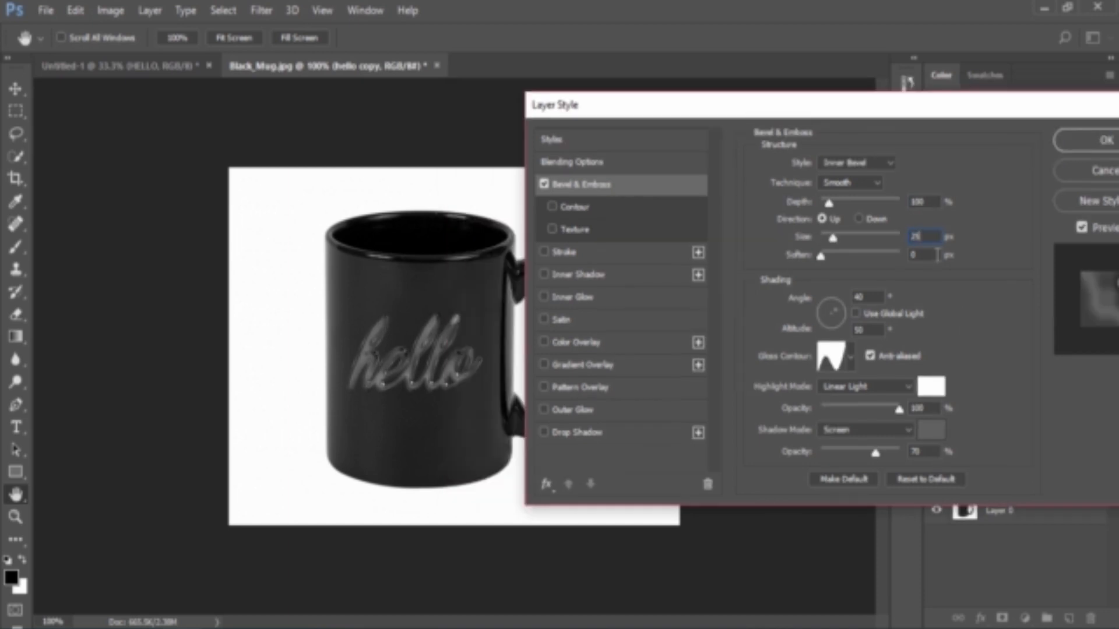
Set the bevel's shading angle to 117° and its altitude to 69°
drag(877, 295, 837, 291)
text(117)
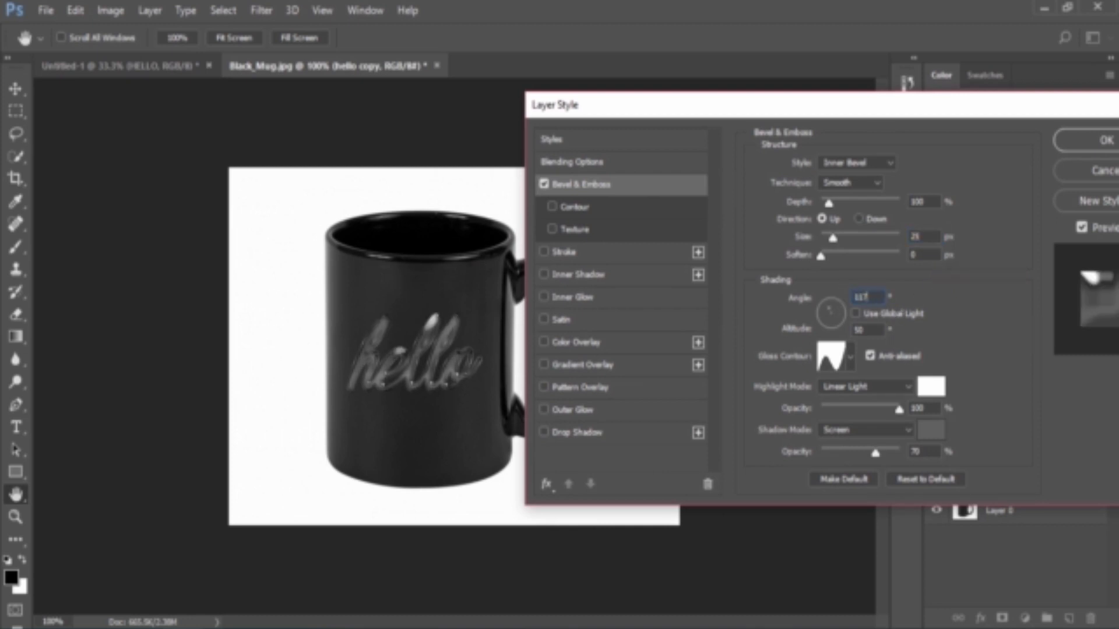
drag(875, 330, 846, 331)
text(60)
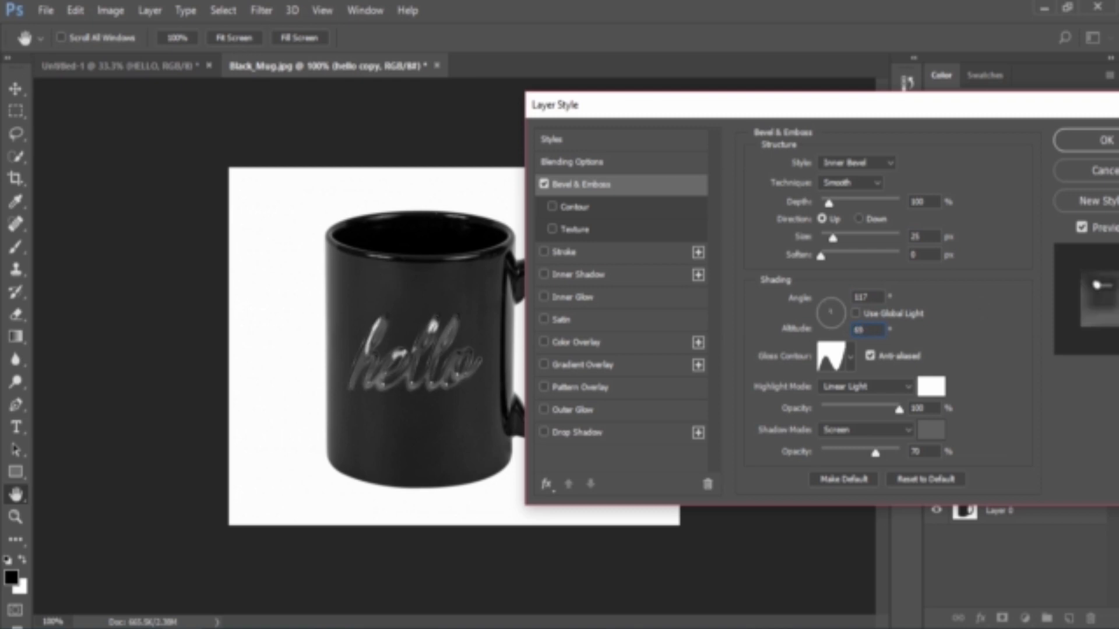
key(ctrl+z)
text(69)
Choose the Cone - Inverted preset as the bevel's gloss contour
click(851, 357)
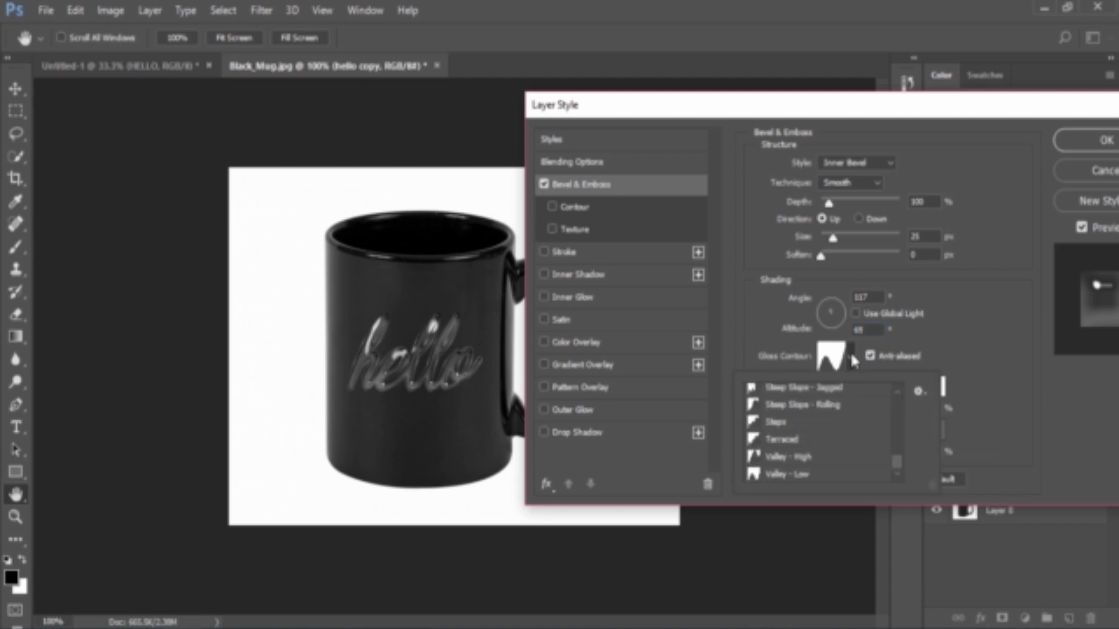
scroll(855, 456, up, 3)
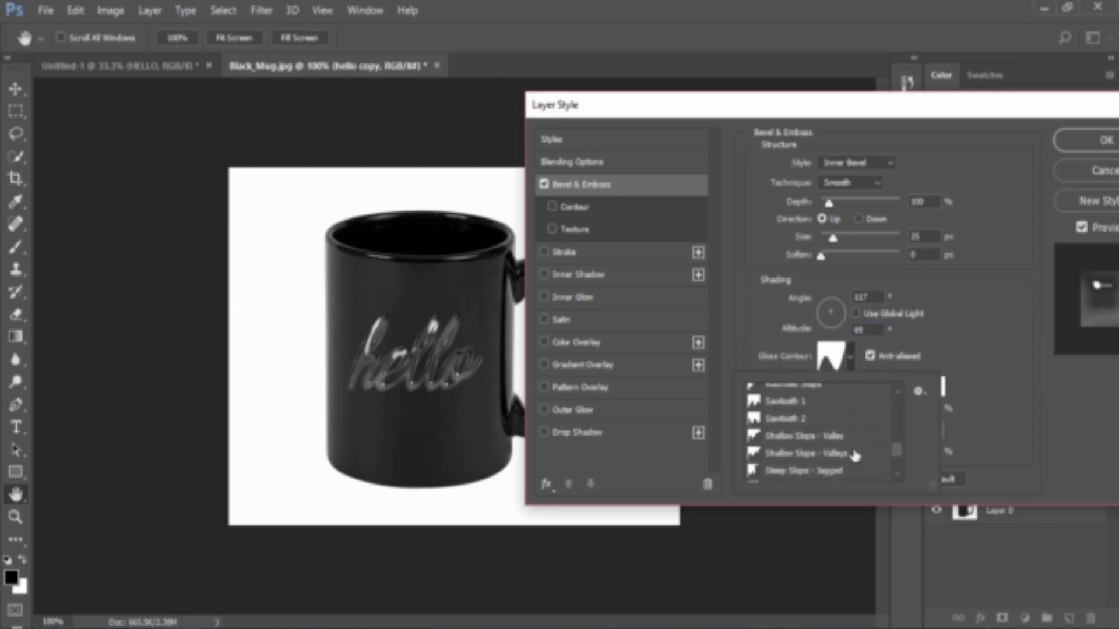
scroll(857, 457, down, 3)
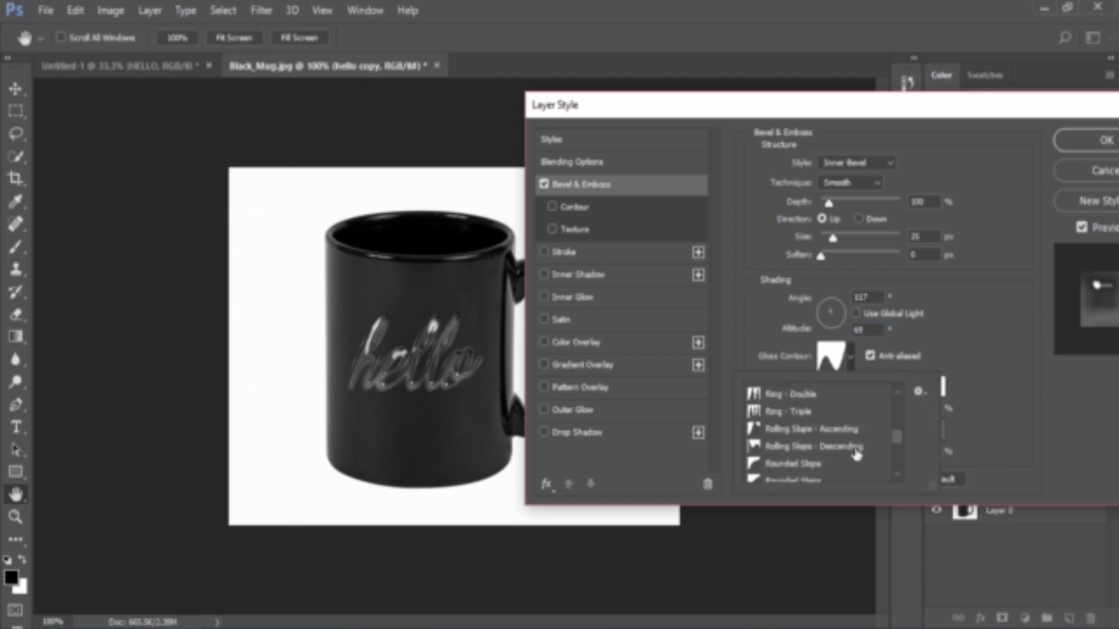
scroll(862, 455, up, 5)
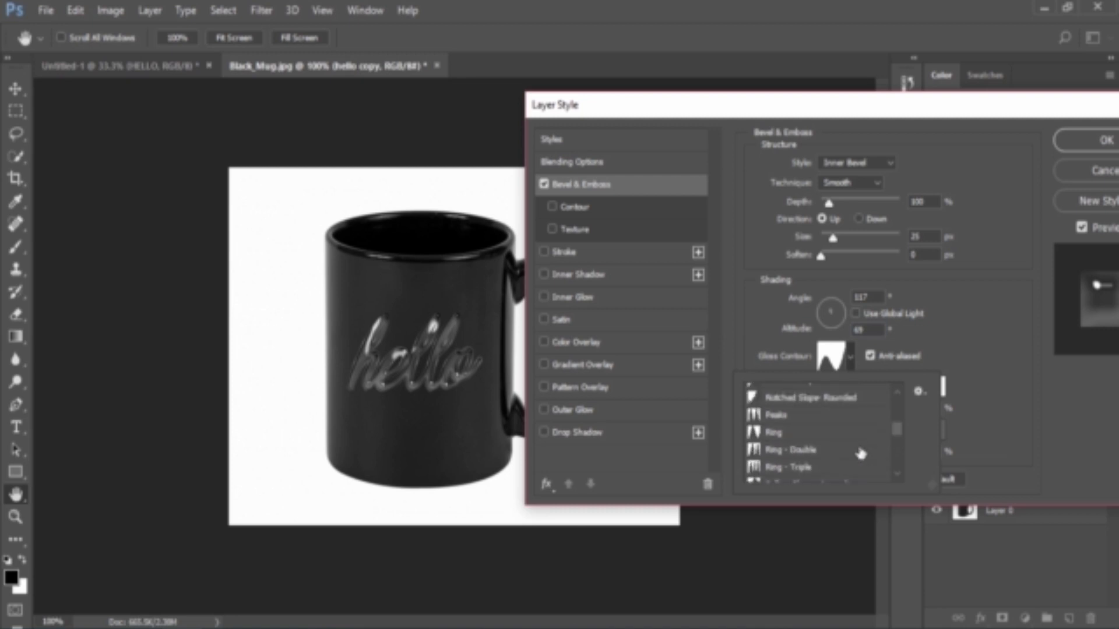
scroll(861, 453, up, 3)
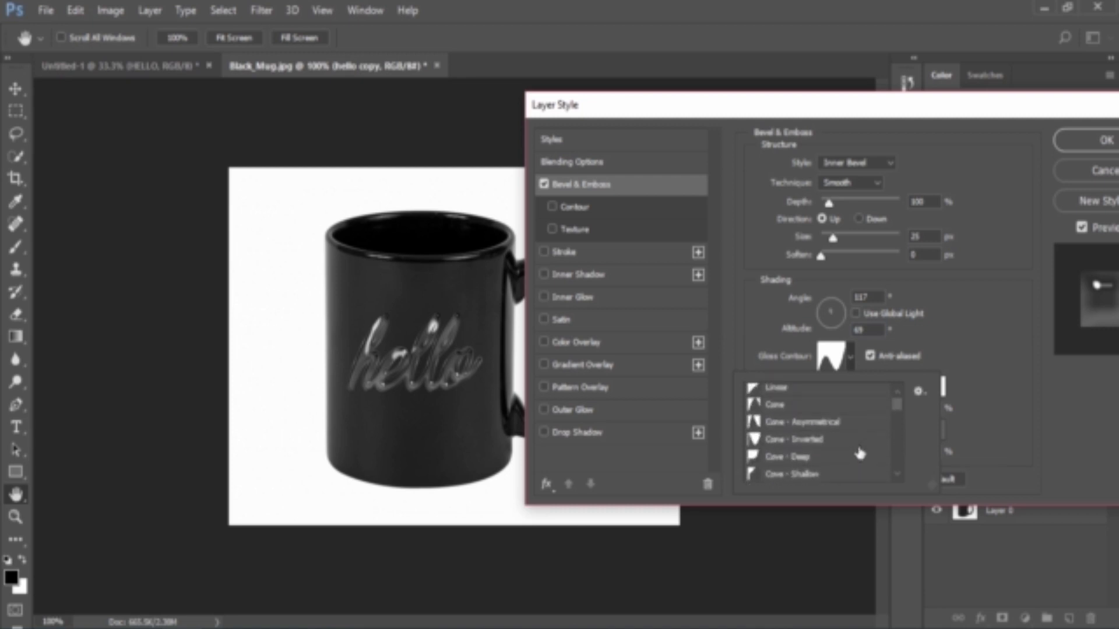
click(803, 441)
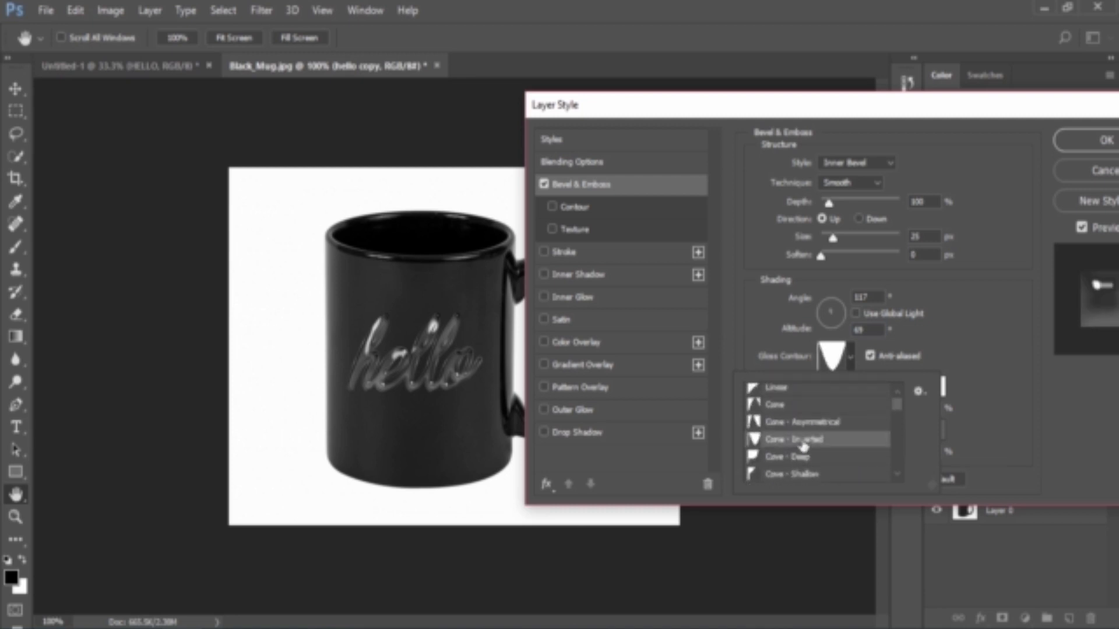
click(1000, 330)
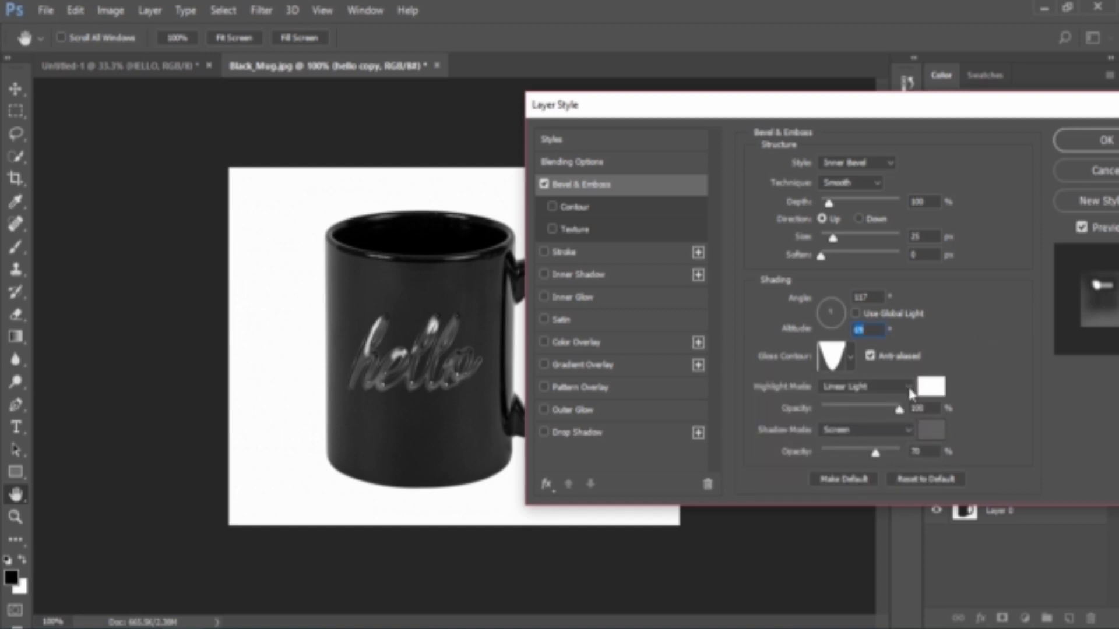
Set the bevel's shadow mode to Soft Light at 0% opacity with the grey shadow color 969494
click(874, 429)
click(912, 259)
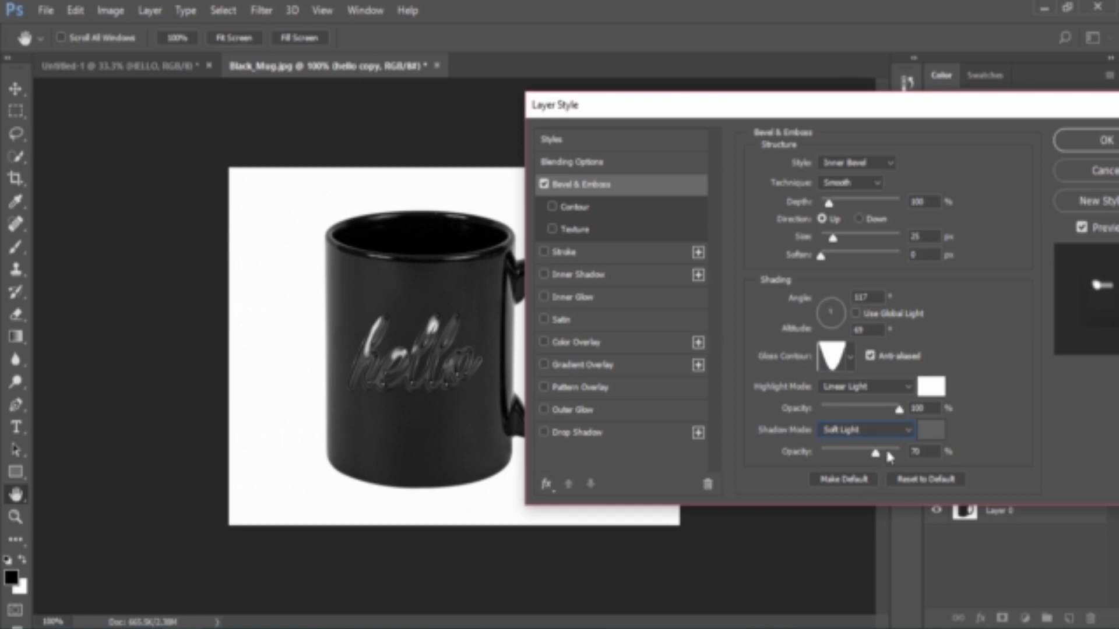
drag(877, 456, 799, 463)
click(933, 431)
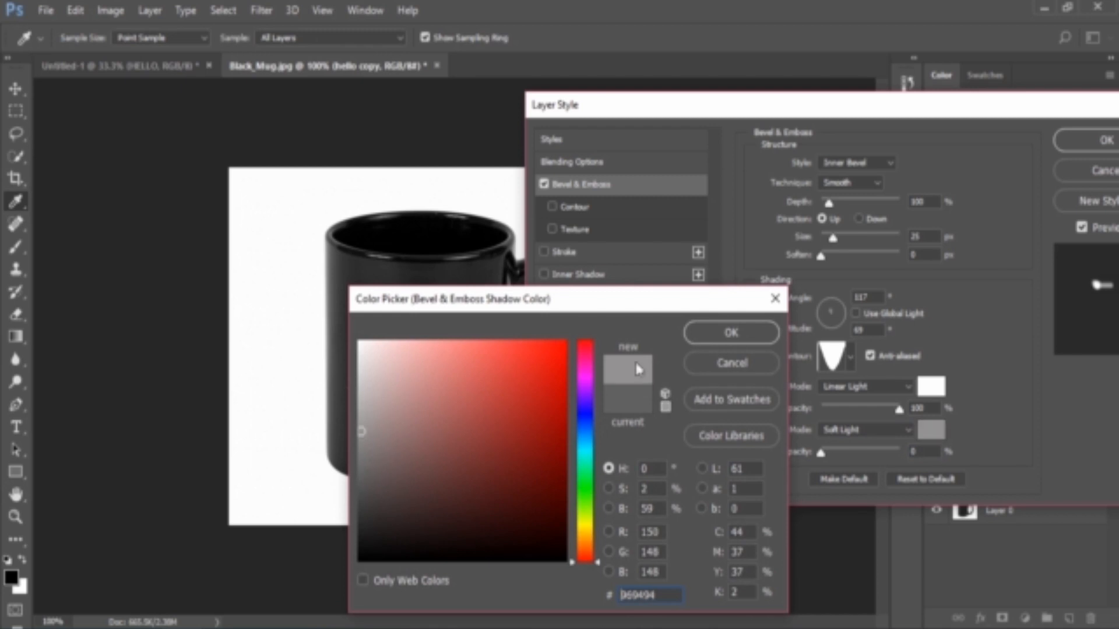
click(732, 332)
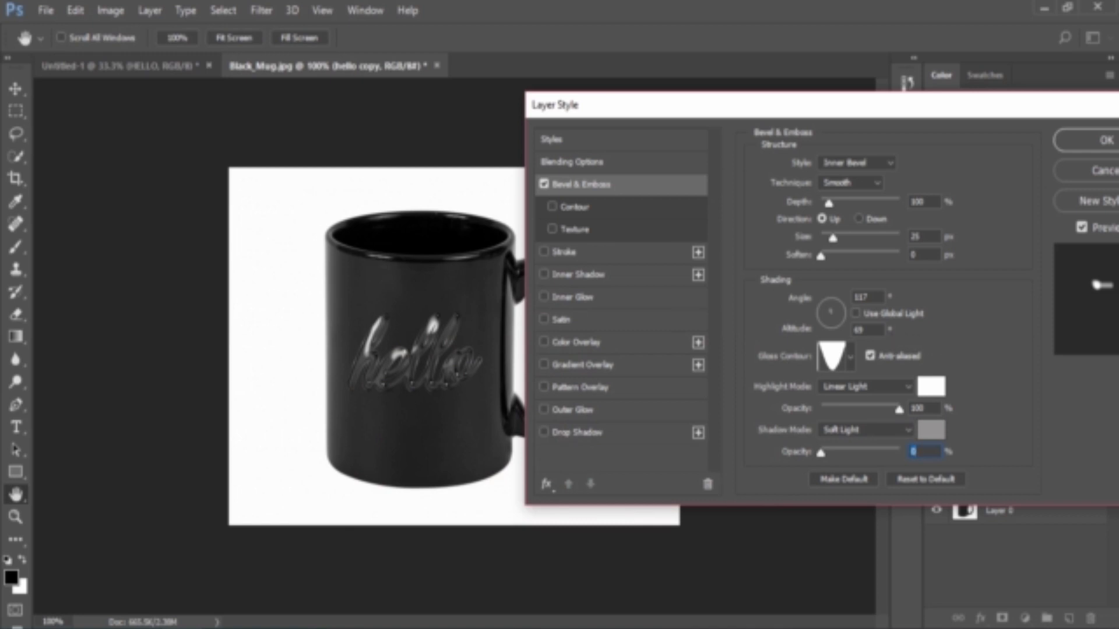
Add a Stroke effect positioned Inside with the Overlay blend mode and check its gradient without changing it
click(581, 254)
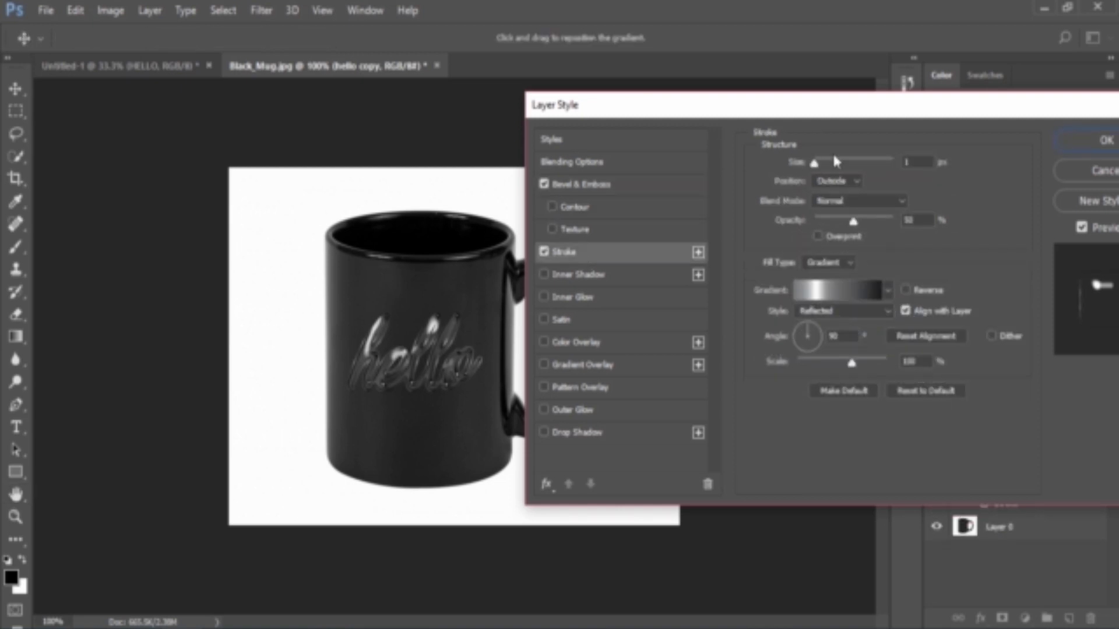
click(836, 181)
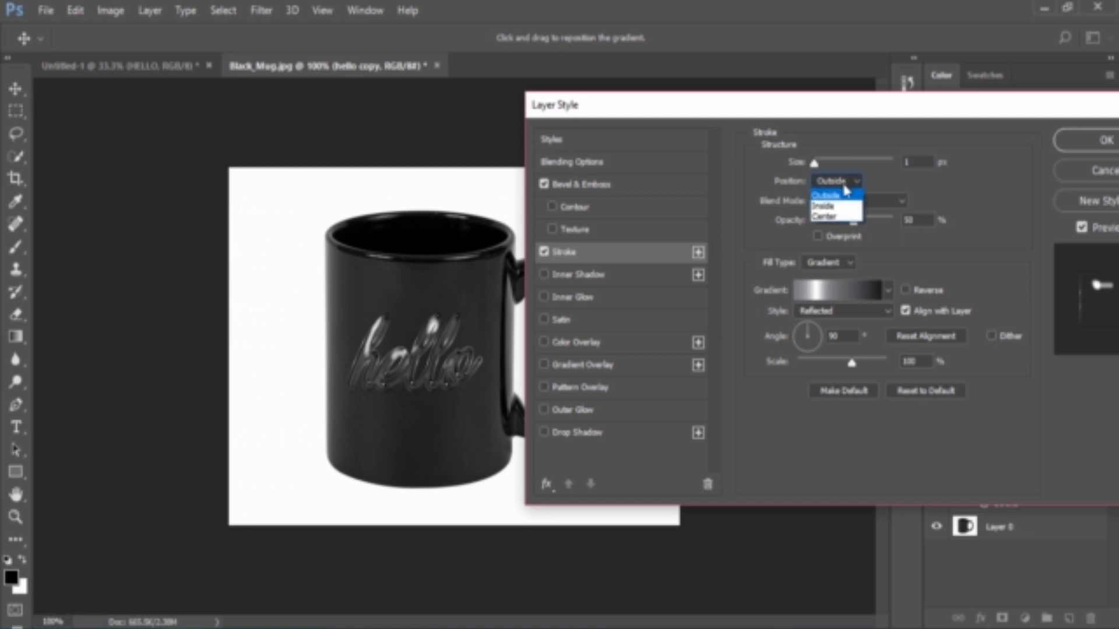
click(833, 198)
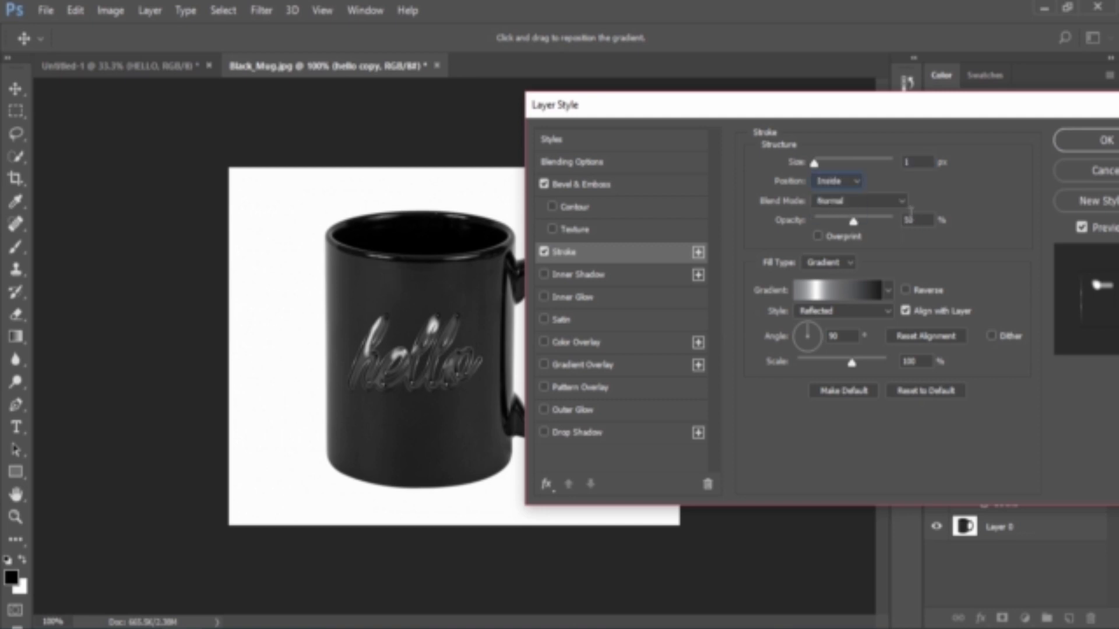
click(892, 198)
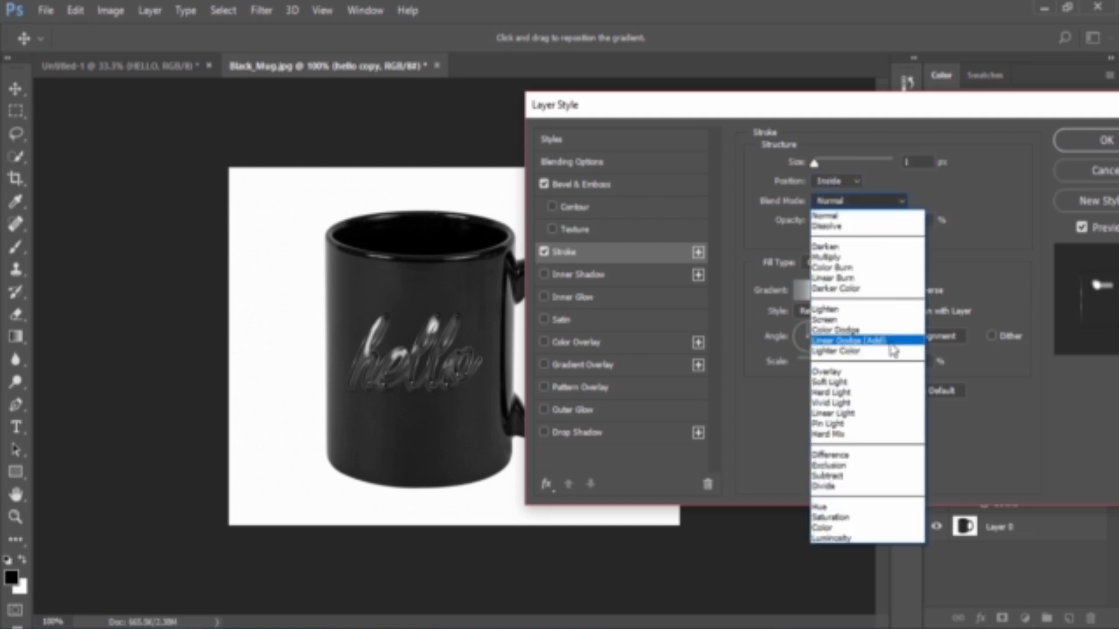
click(878, 373)
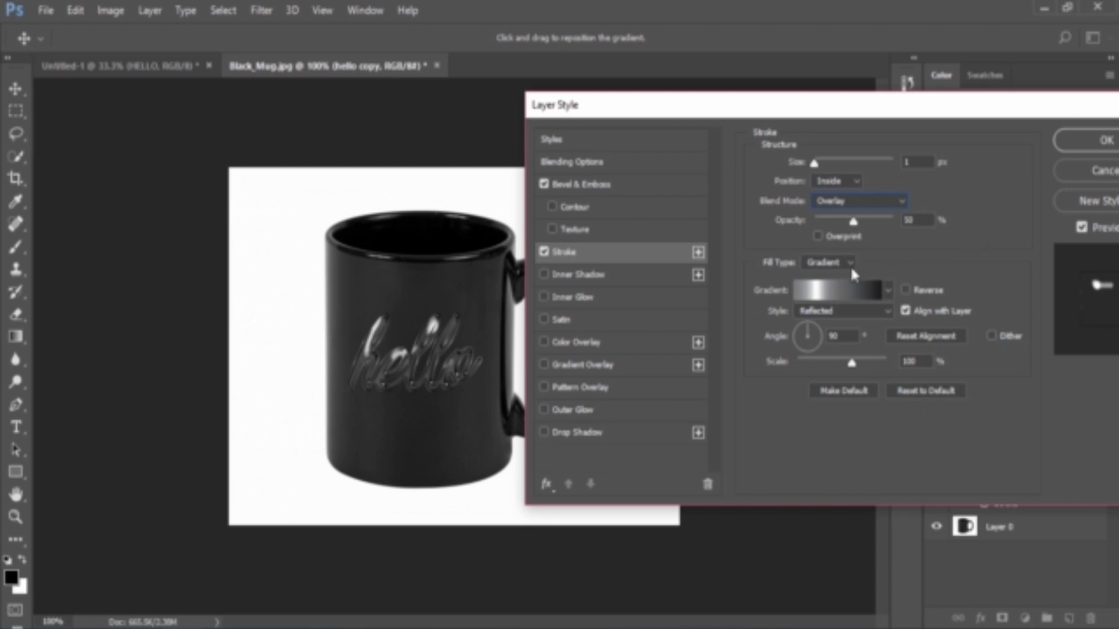
click(845, 291)
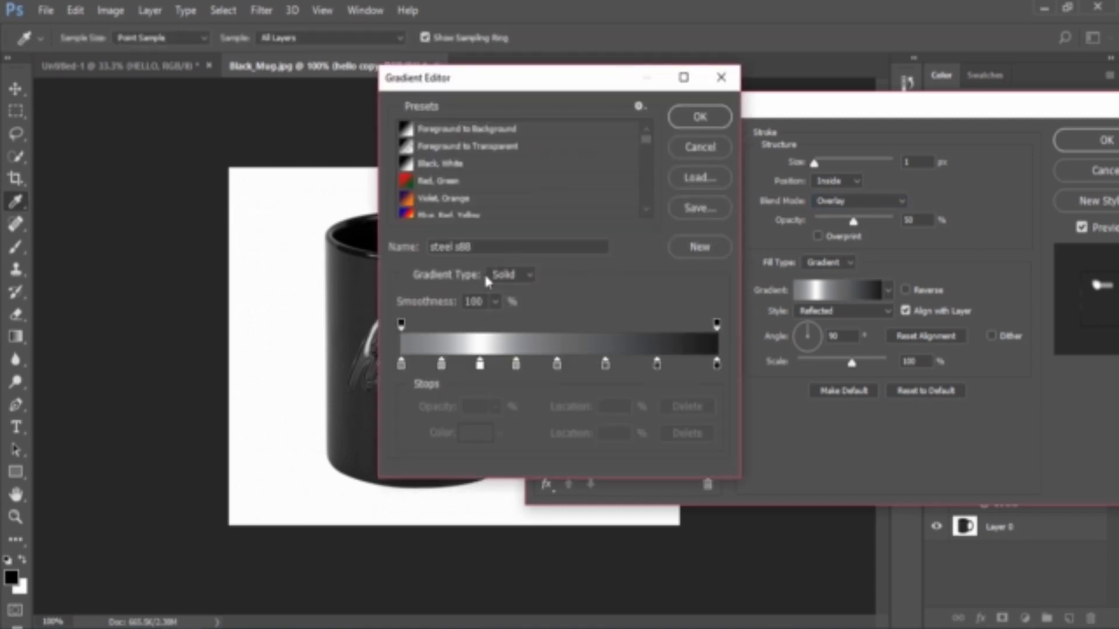
click(722, 150)
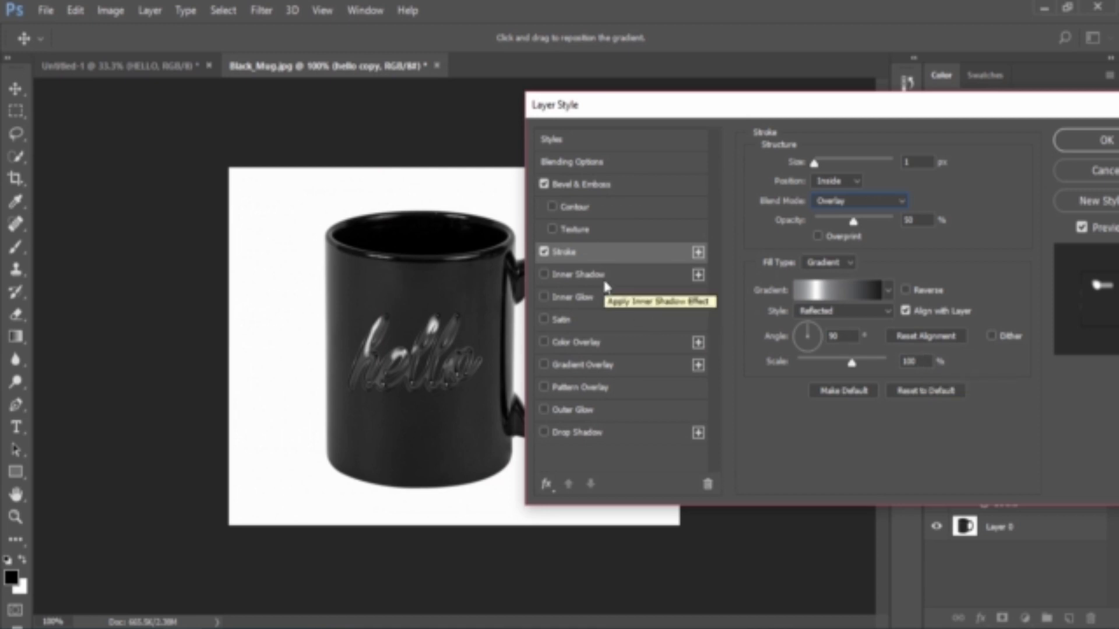
Add an Inner Shadow effect with the Overlay blend mode and an opacity of 50%
click(594, 281)
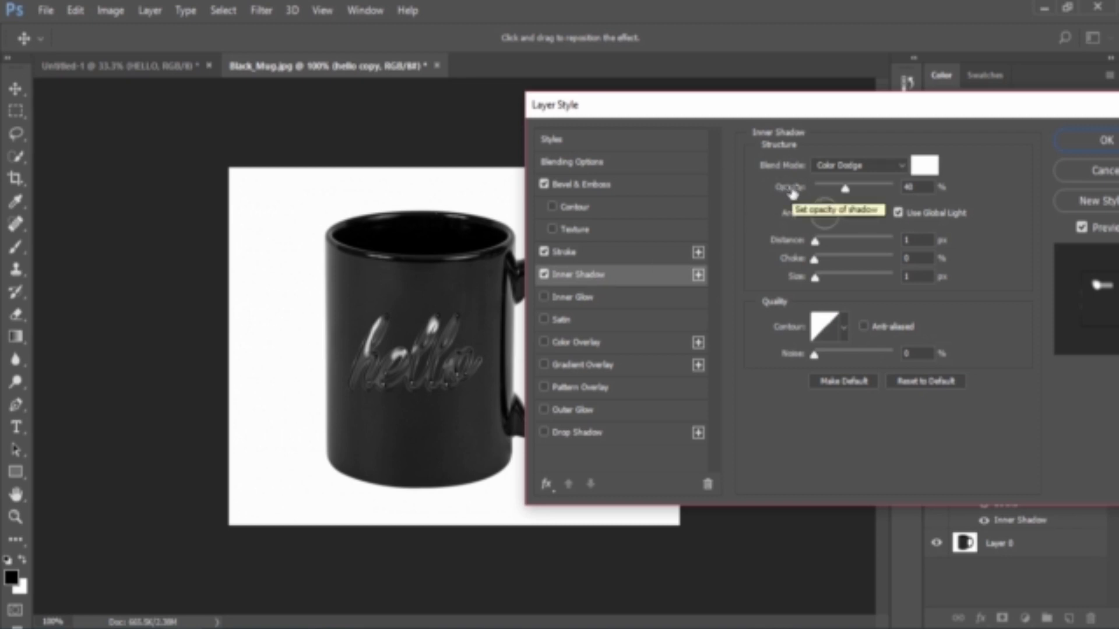
click(824, 170)
click(828, 222)
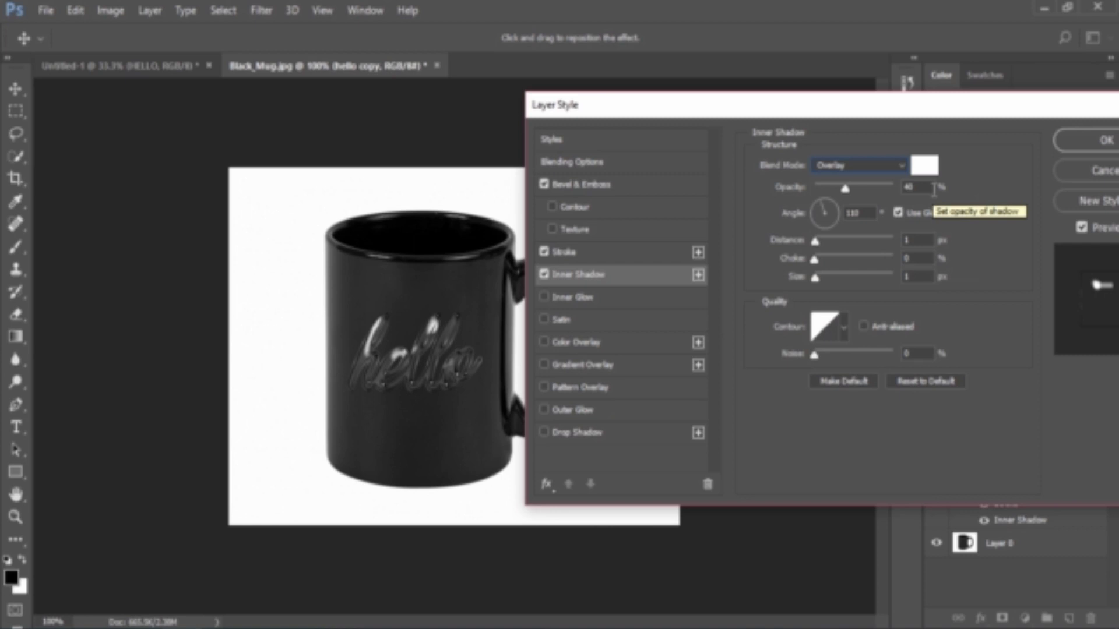
drag(934, 189, 888, 185)
text(50)
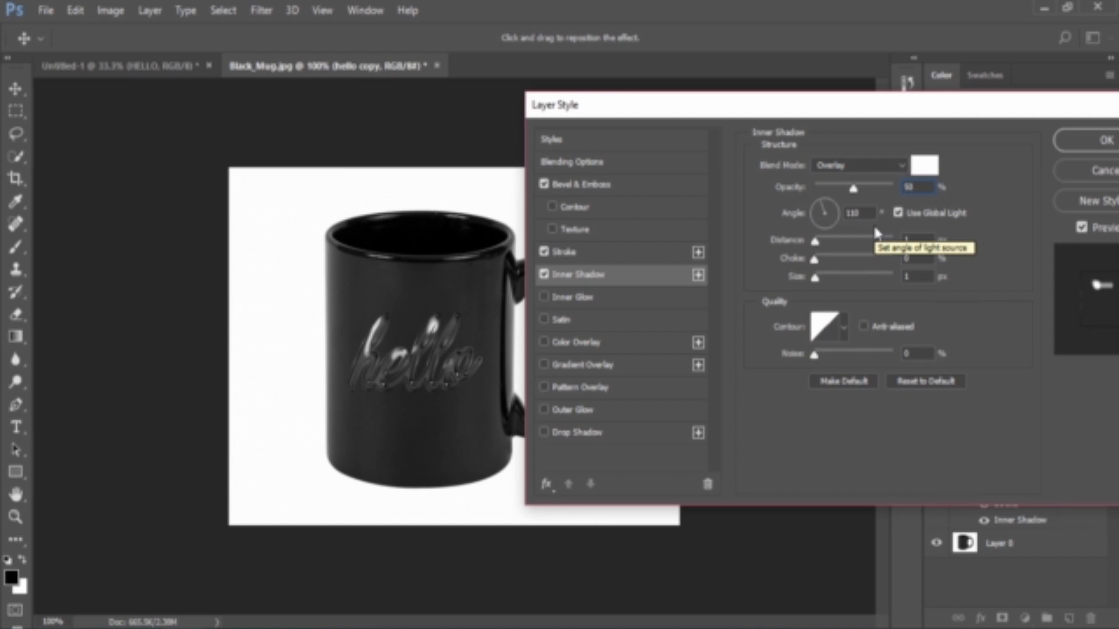
Set the inner shadow's angle to 24° and its size to 0 px
key(Tab)
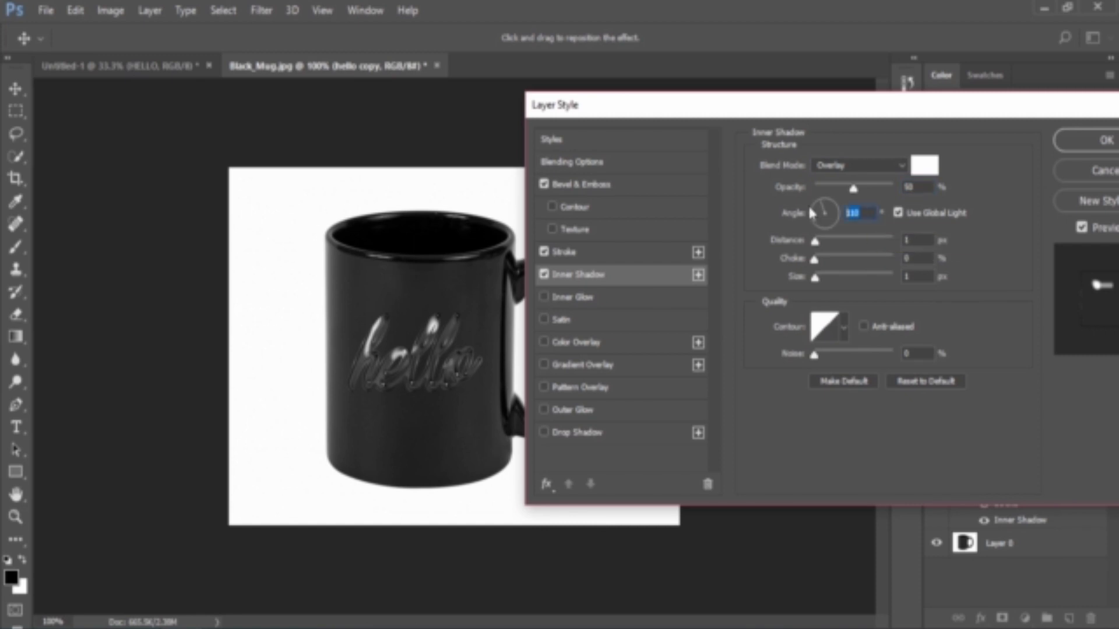
text(24)
click(926, 277)
key(Down)
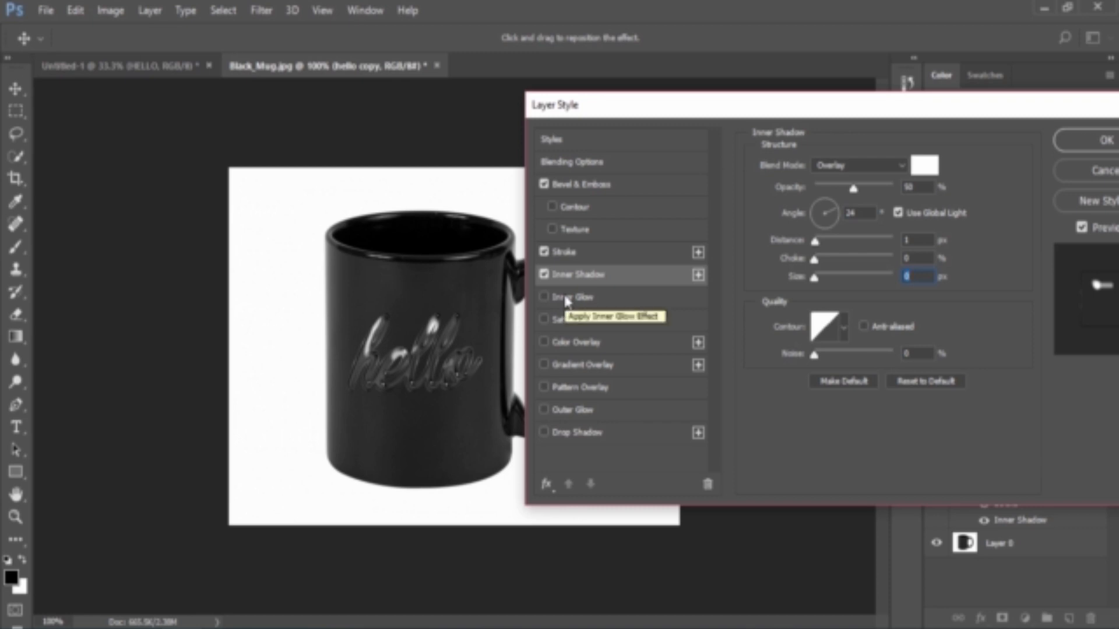
Add an Inner Glow effect with the Multiply blend mode, keeping its opacity at 50%
click(565, 299)
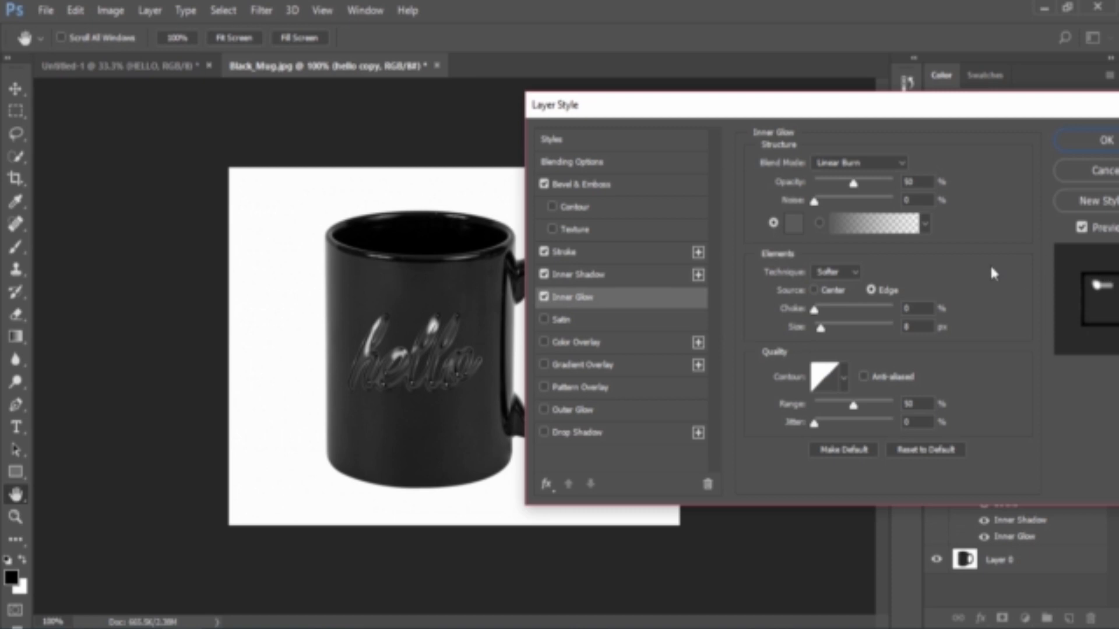
click(892, 164)
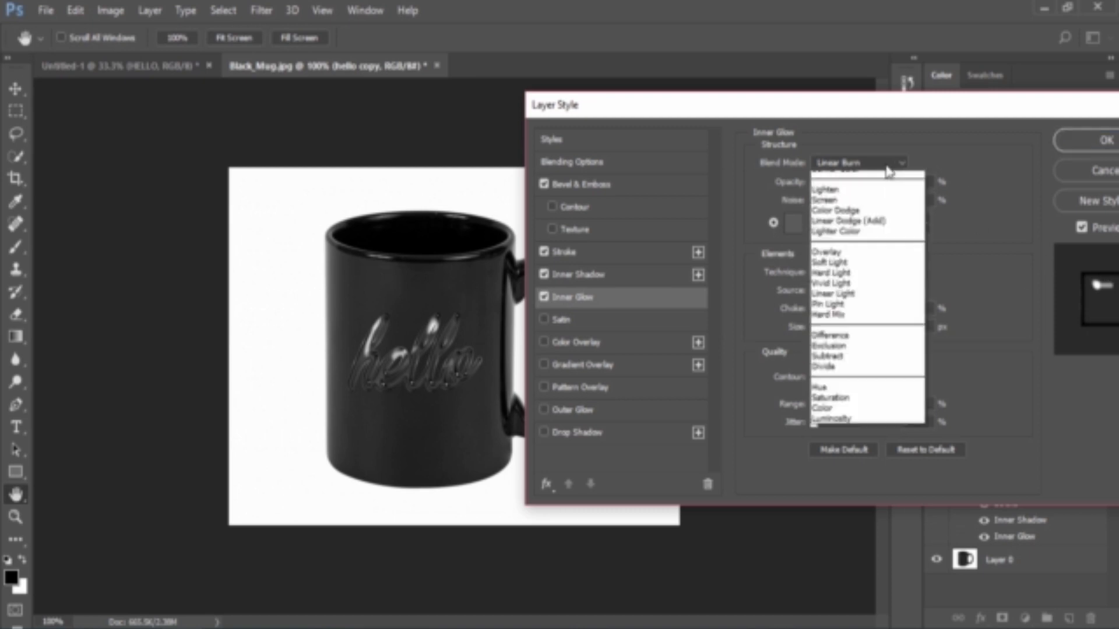
click(884, 219)
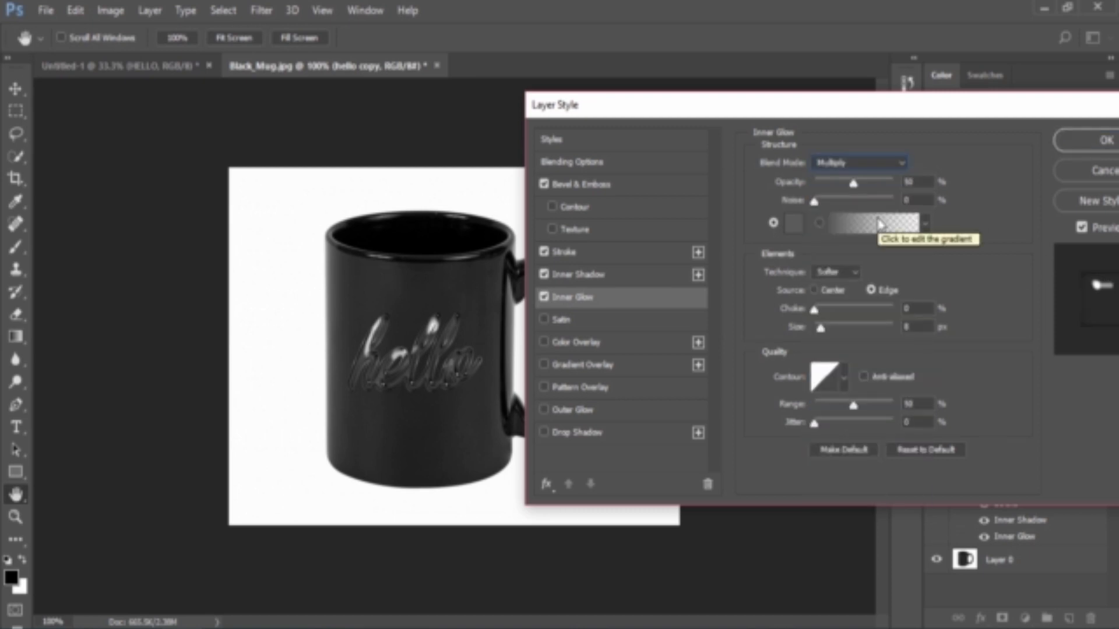
click(910, 179)
double_click(910, 181)
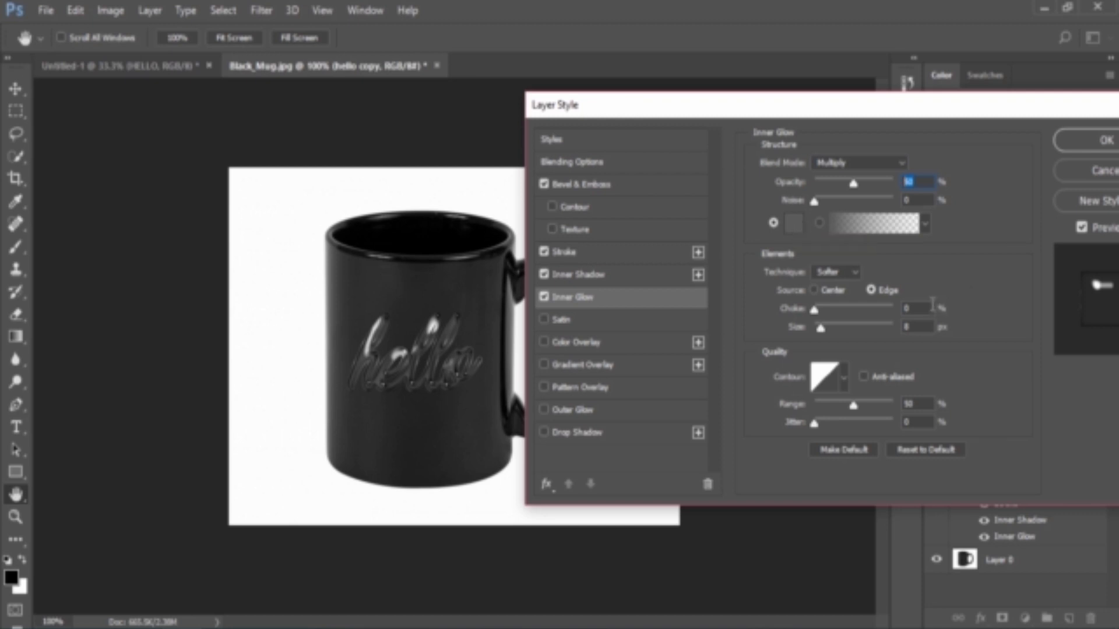
Try larger sizes for the inner glow and set its size to 5 px
double_click(916, 328)
text(1)
drag(818, 333, 841, 339)
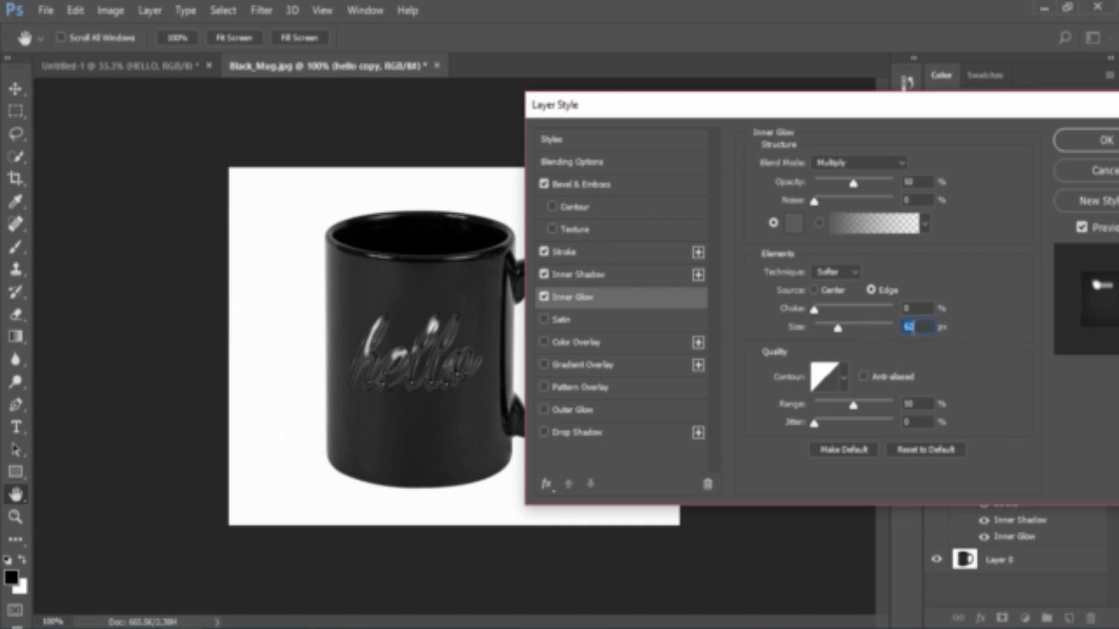
text(5)
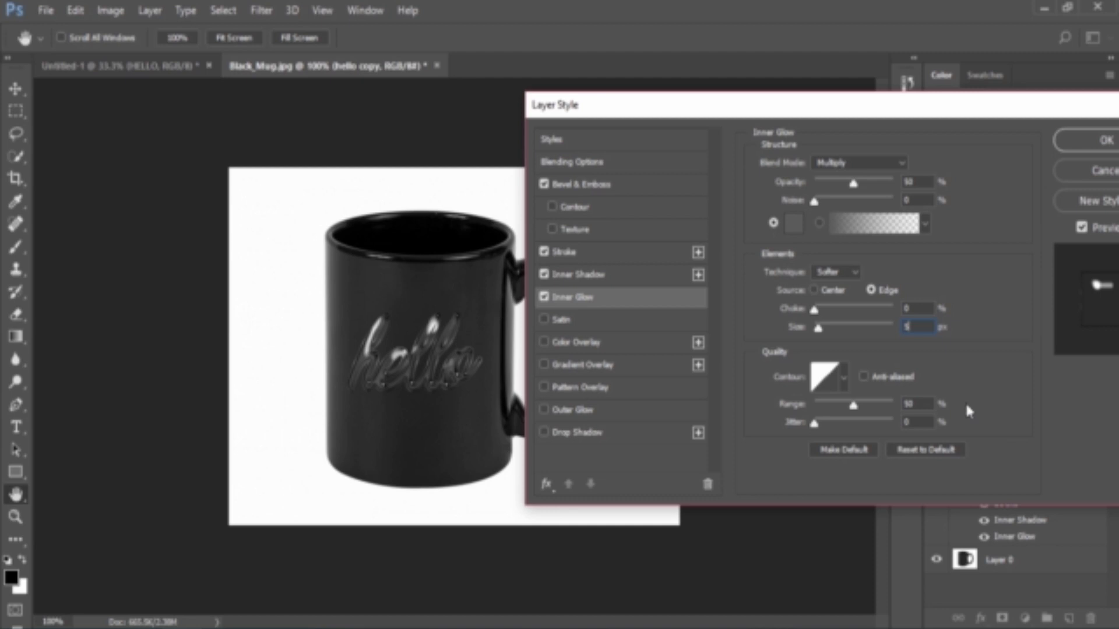
Apply the effects to the hello copy layer, collapse its effects list and keep that layer selected
click(1100, 144)
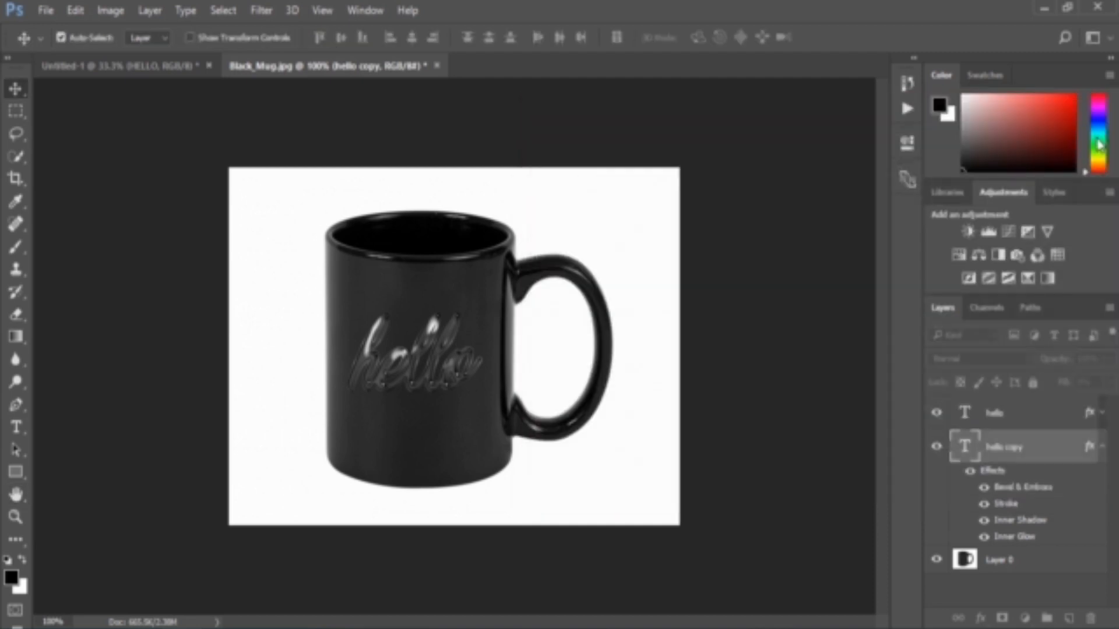
click(1024, 425)
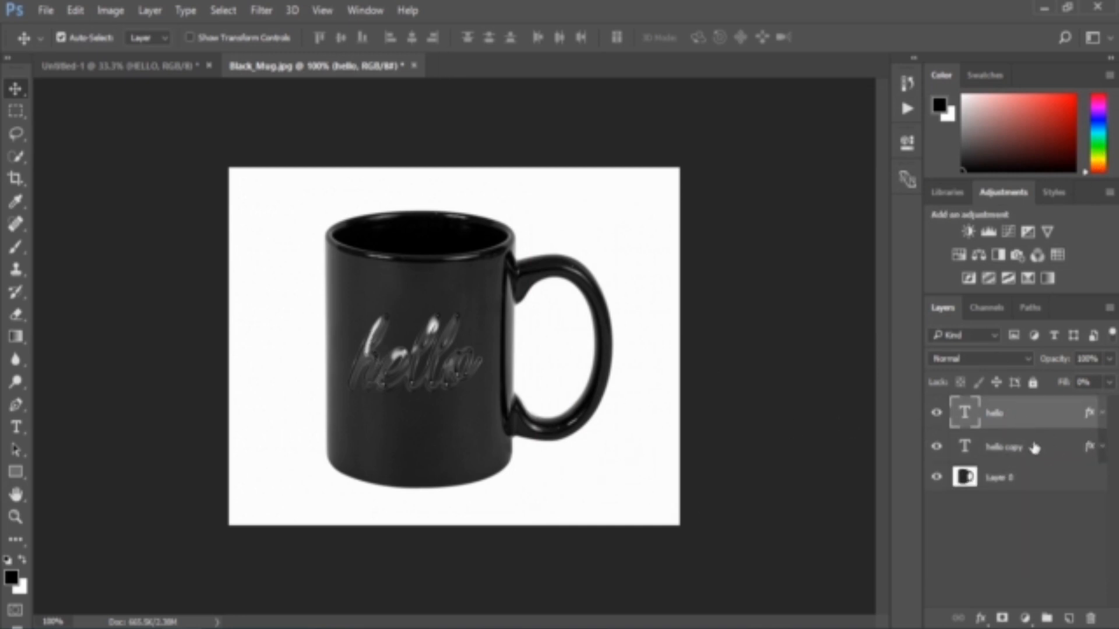
click(1036, 447)
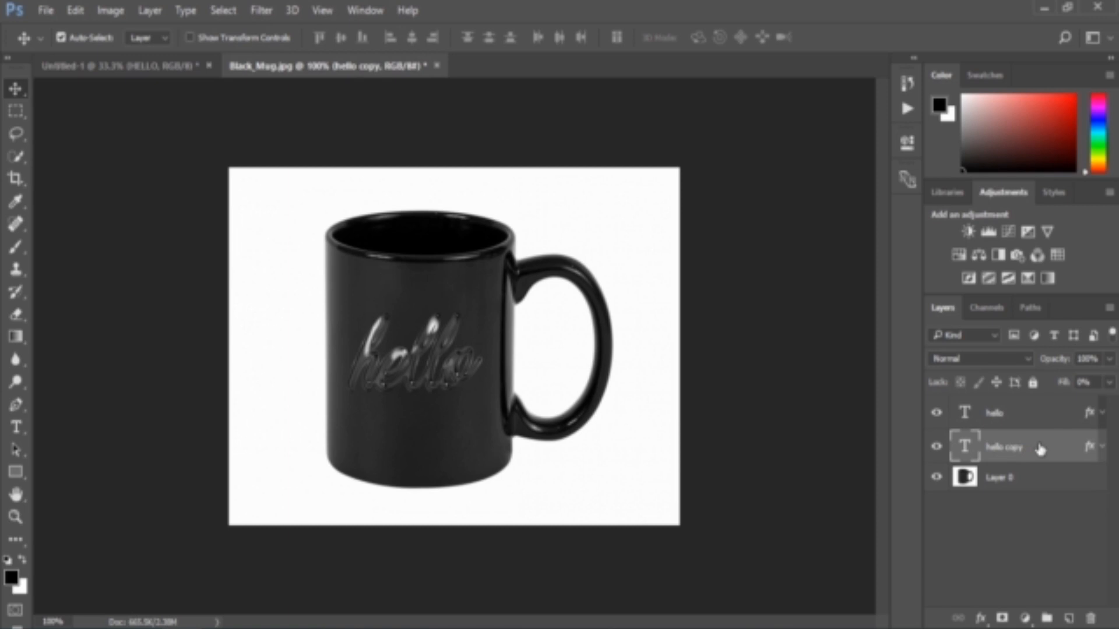
Review the hello copy layer's Inner Shadow and Stroke settings, revise its Bevel & Emboss shading and apply the layer style
double_click(1040, 449)
drag(346, 82, 591, 118)
click(529, 284)
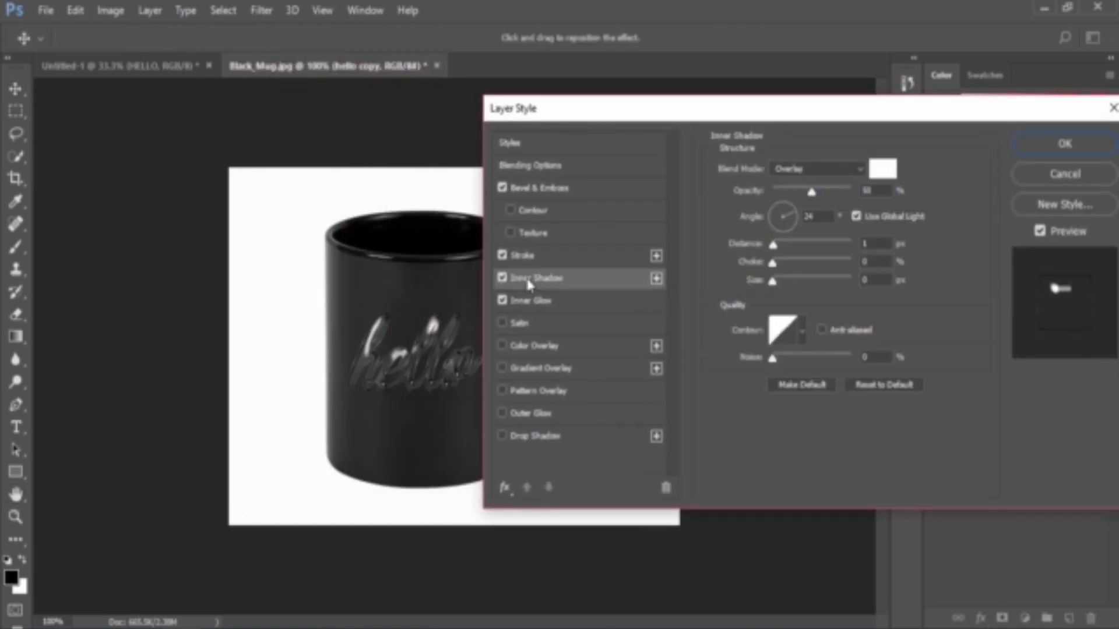
click(525, 257)
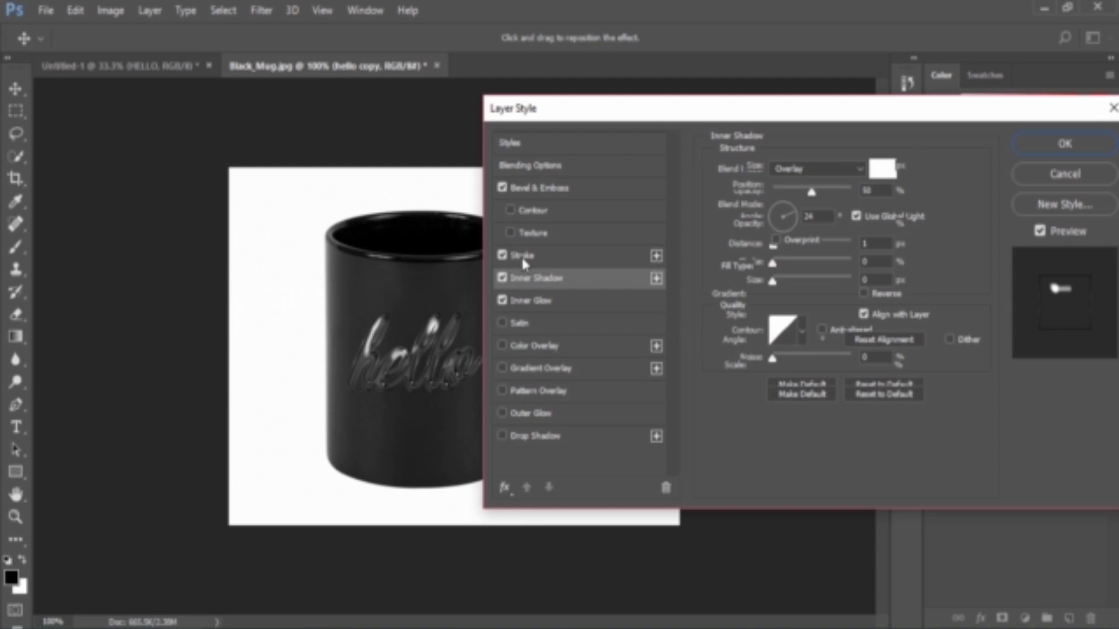
click(563, 187)
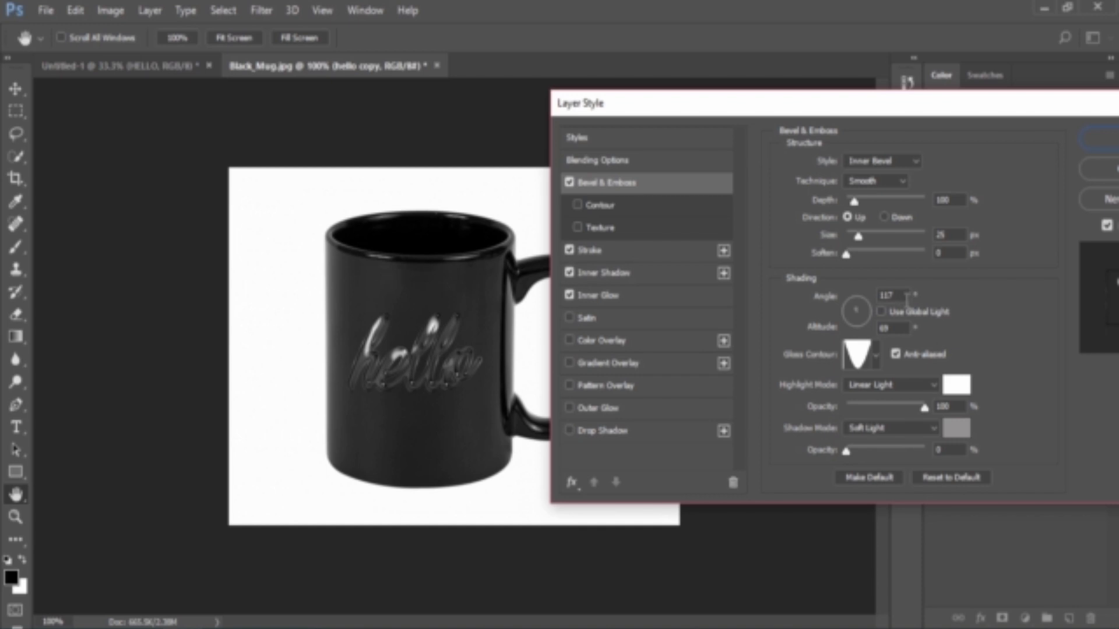
key(Return)
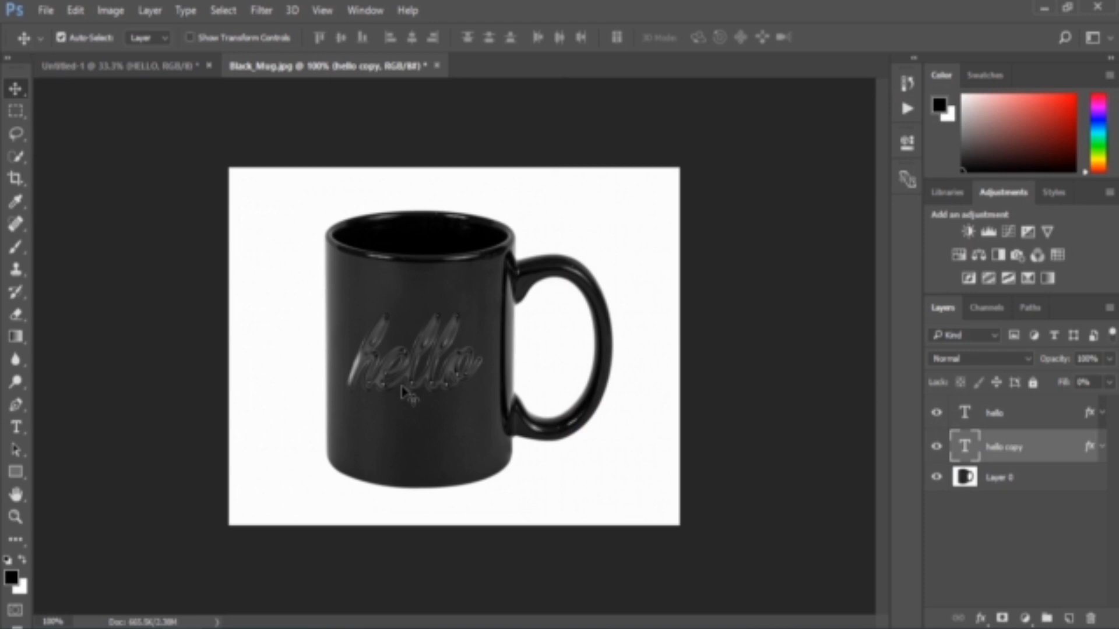
key(ctrl+plus)
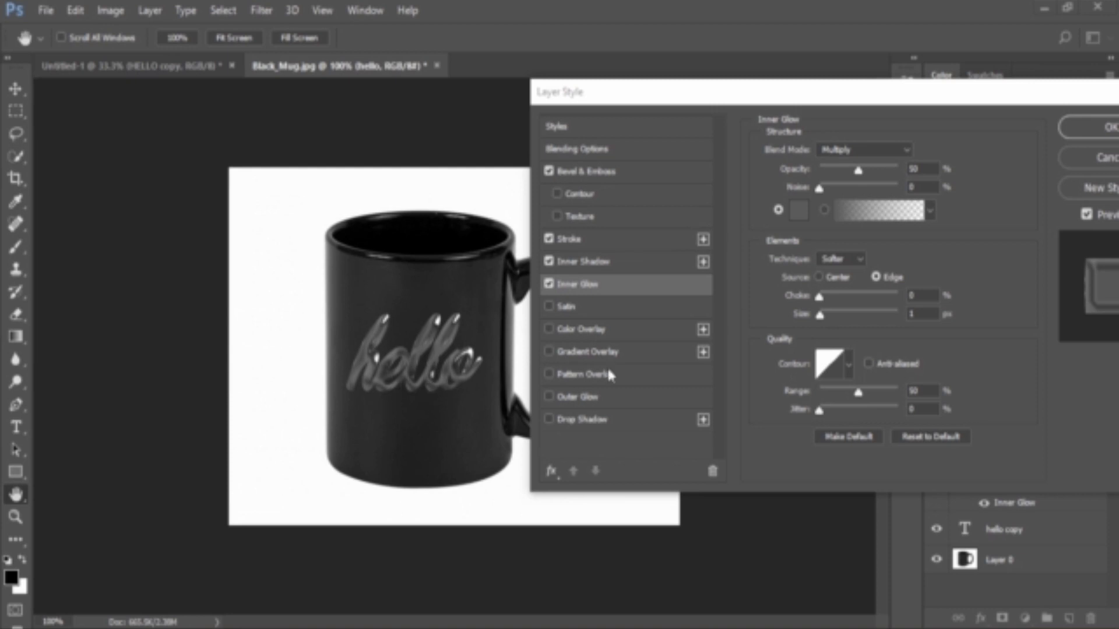
Set the hello layer's Inner Glow blend mode to Linear Burn, keeping 50% opacity, 0% noise and the glow color 5c5c5c
click(859, 152)
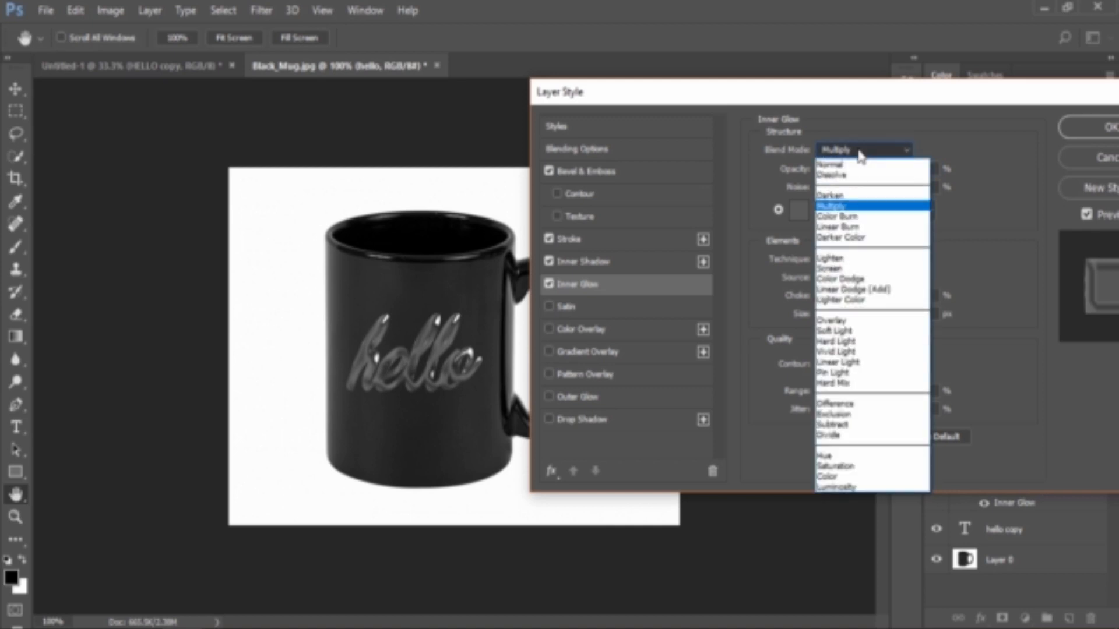
click(860, 227)
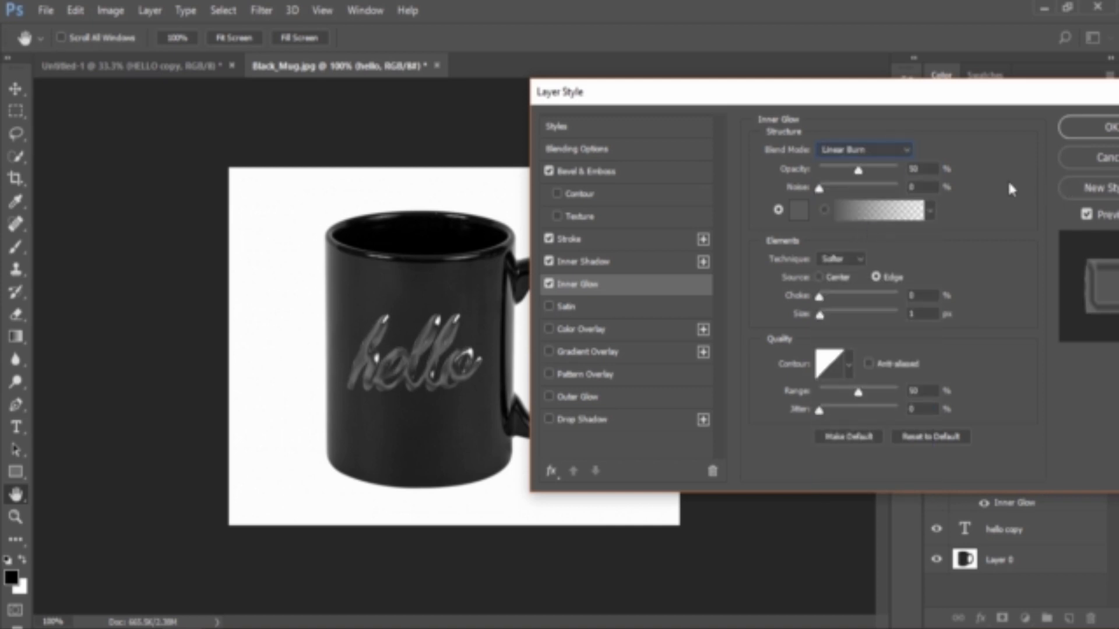
click(926, 168)
click(925, 188)
click(798, 209)
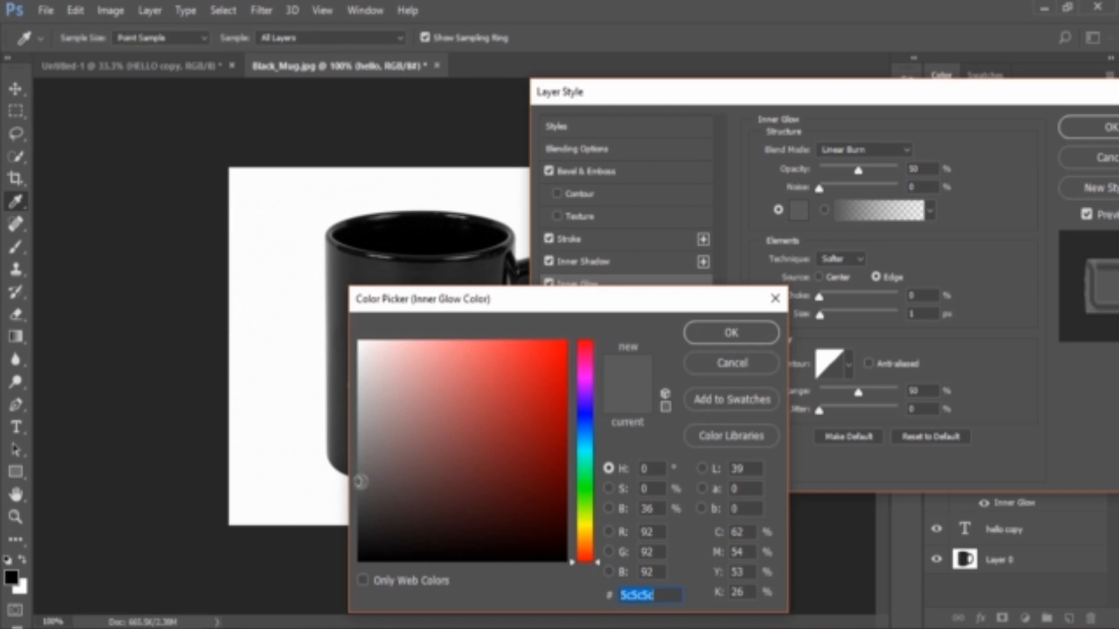
click(731, 332)
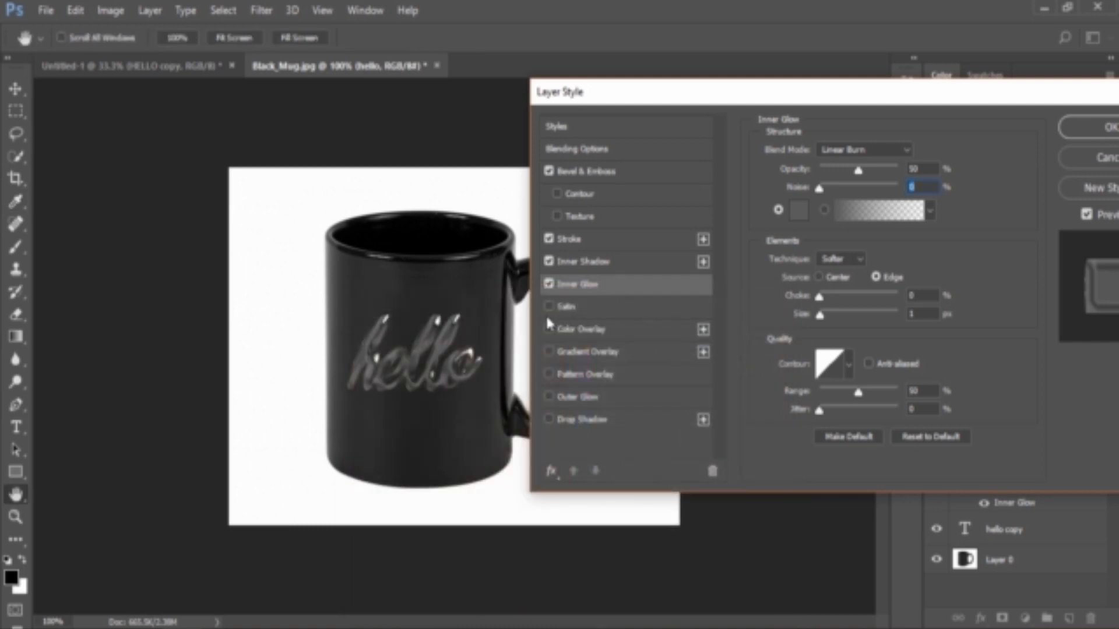
Check the hello layer's Stroke and Bevel & Emboss settings and return to its Inner Glow settings
click(571, 240)
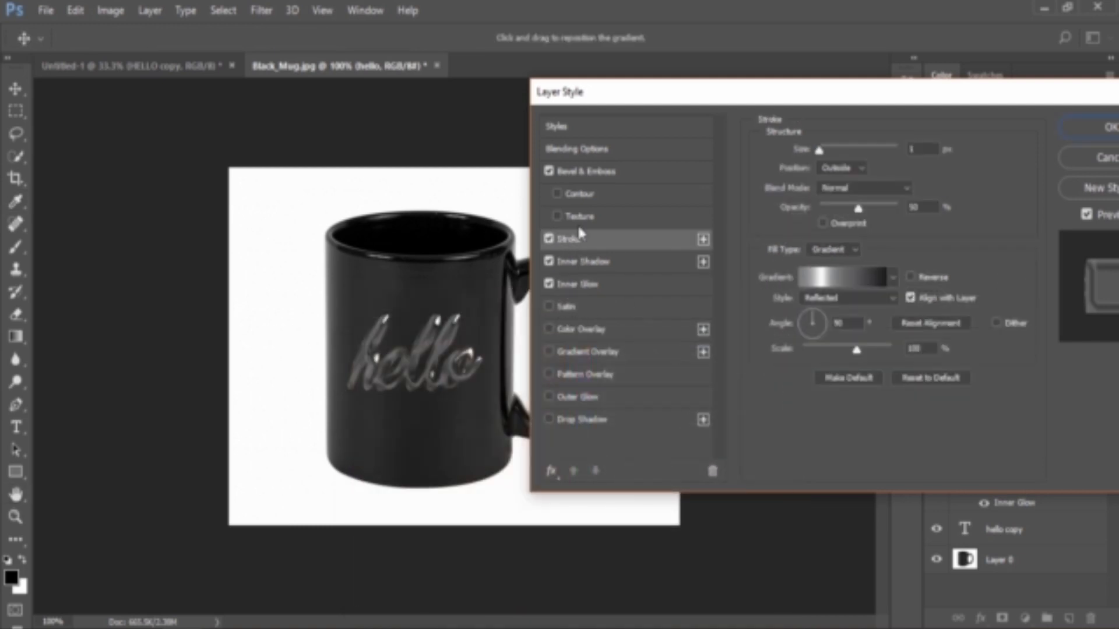
click(588, 170)
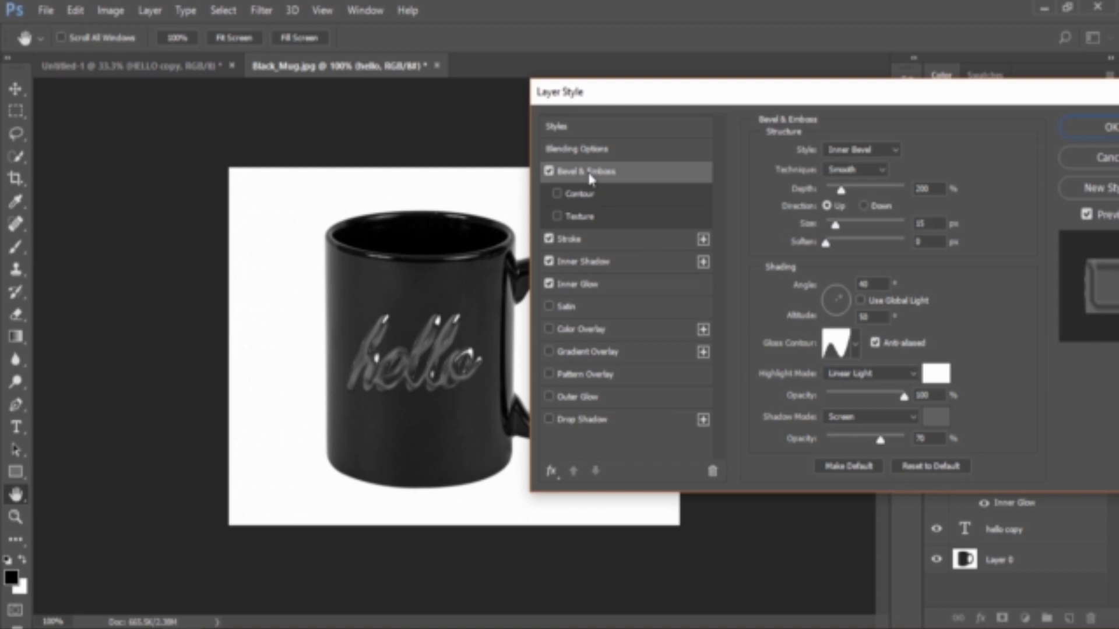
click(579, 286)
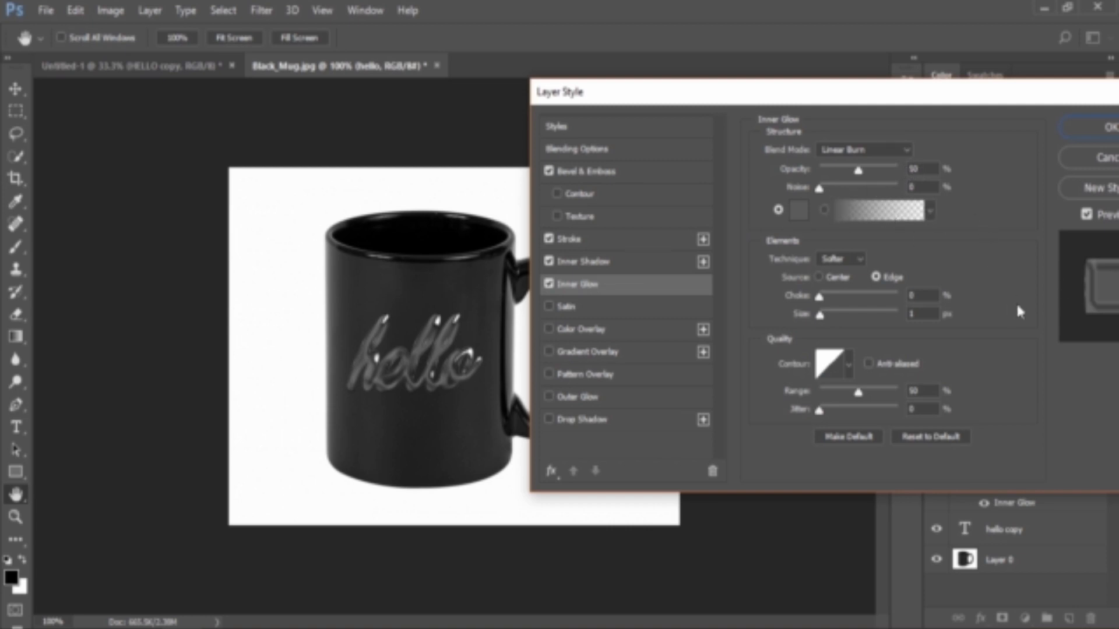
Set the inner glow's size to 10 px, keeping the Softer technique and 0% choke
click(848, 254)
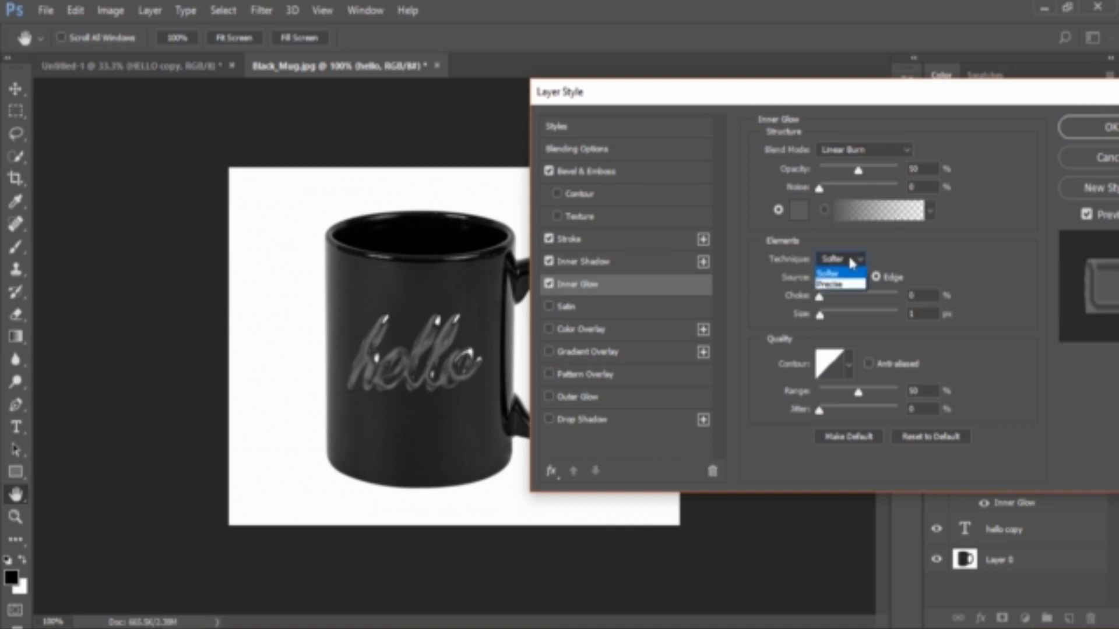
click(848, 254)
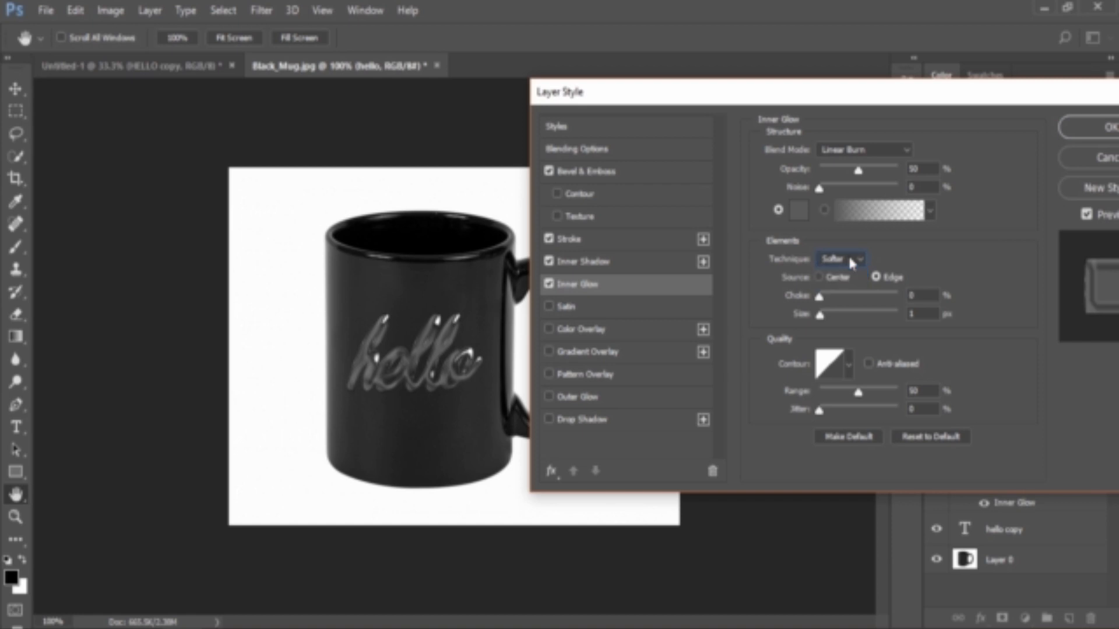
click(849, 258)
click(924, 295)
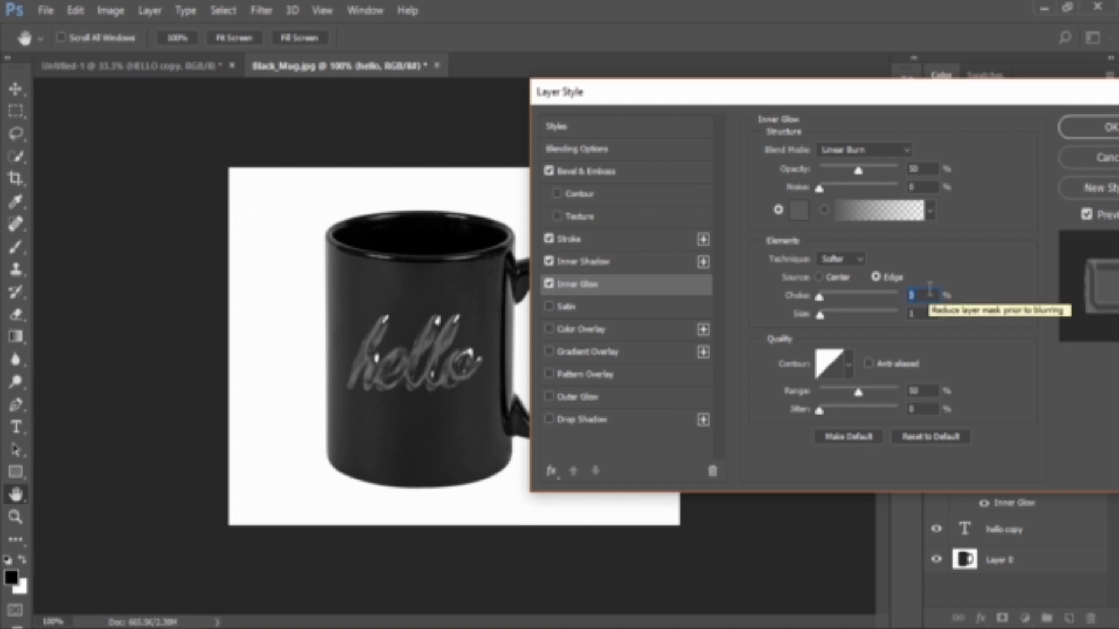
click(933, 314)
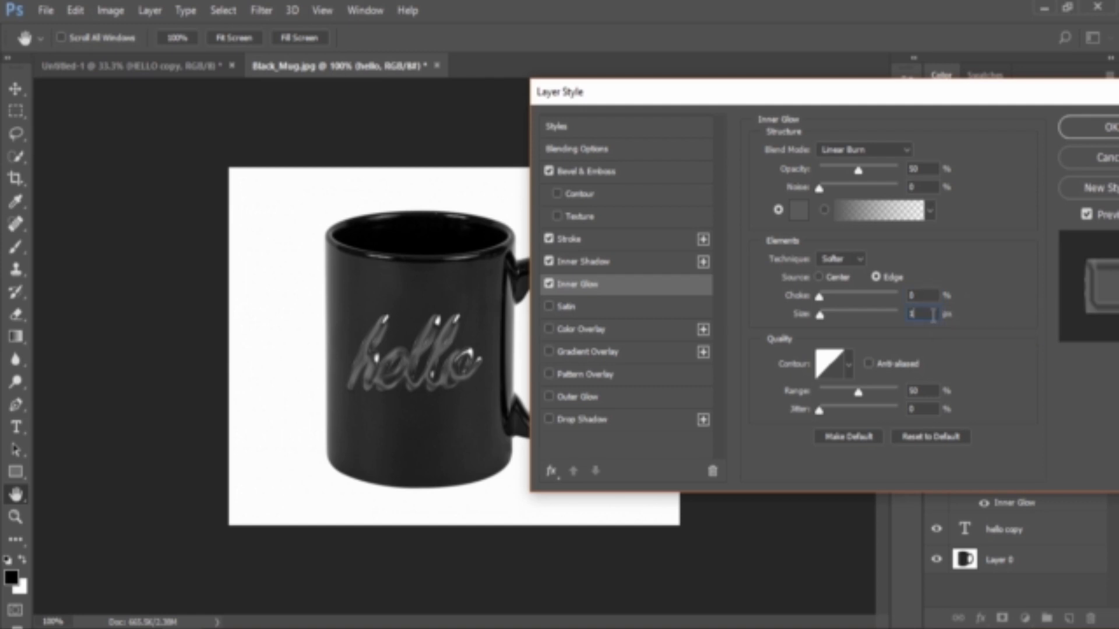
text(10)
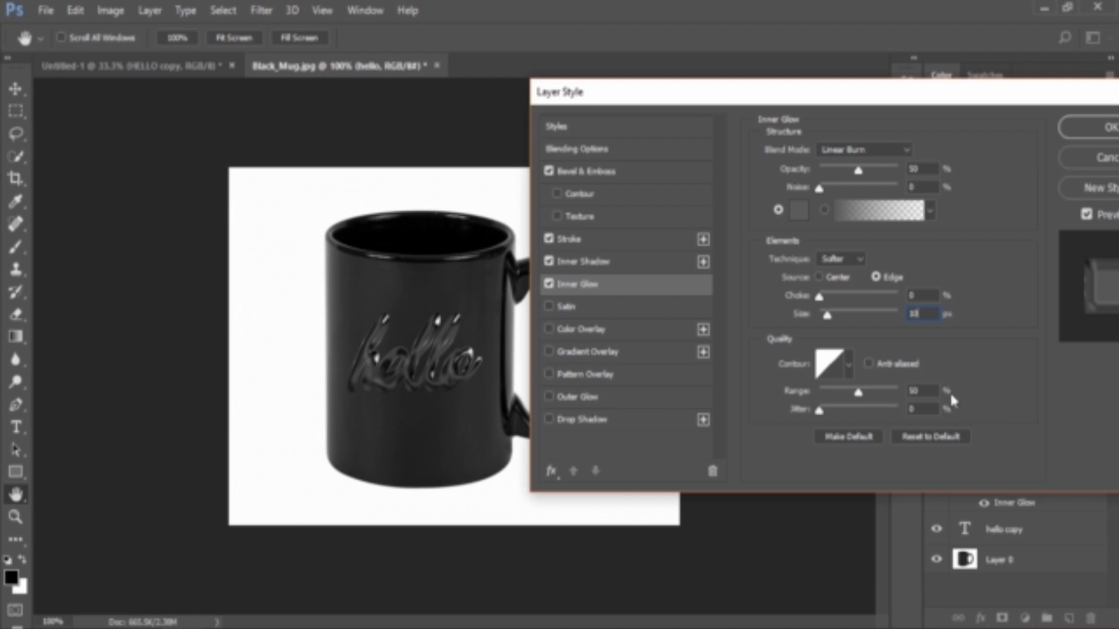
Try a jitter of 100% on the inner glow and set it back to 0%, keeping the range at 50%
drag(931, 390, 899, 388)
click(920, 412)
click(900, 412)
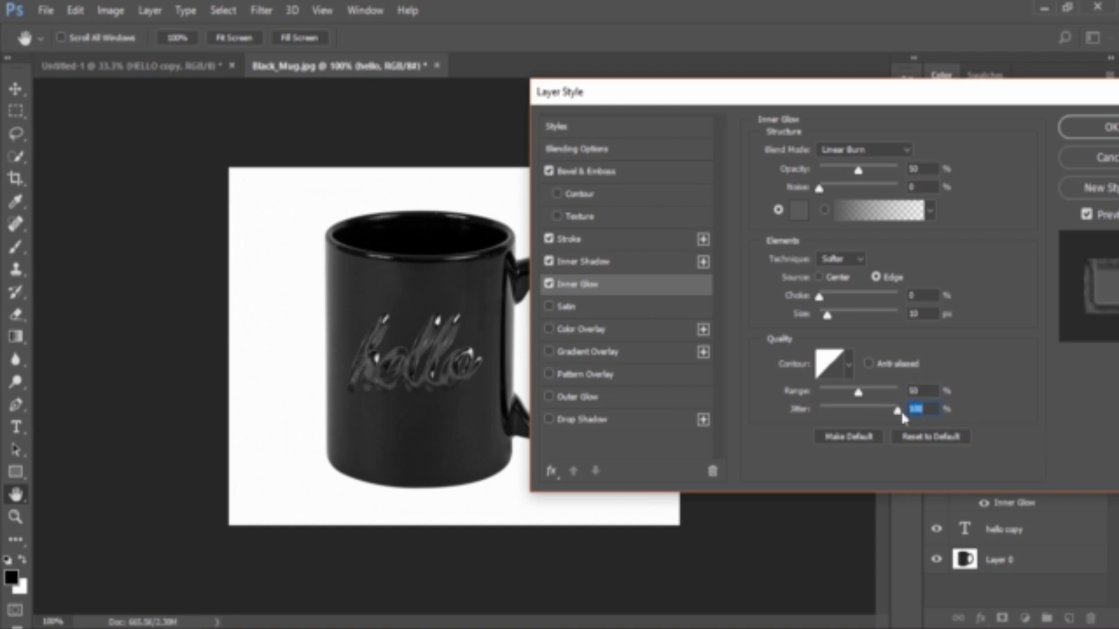
drag(902, 416, 897, 417)
drag(848, 410, 760, 414)
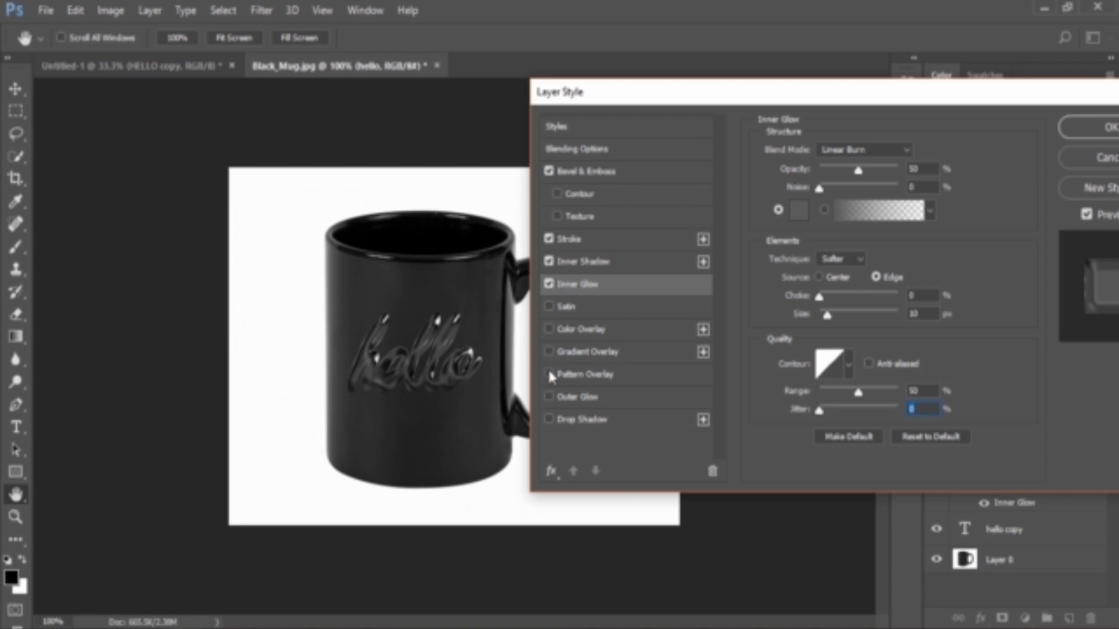
Add a Gradient Overlay effect to the hello layer with the Multiply blend mode and 50% opacity
click(570, 352)
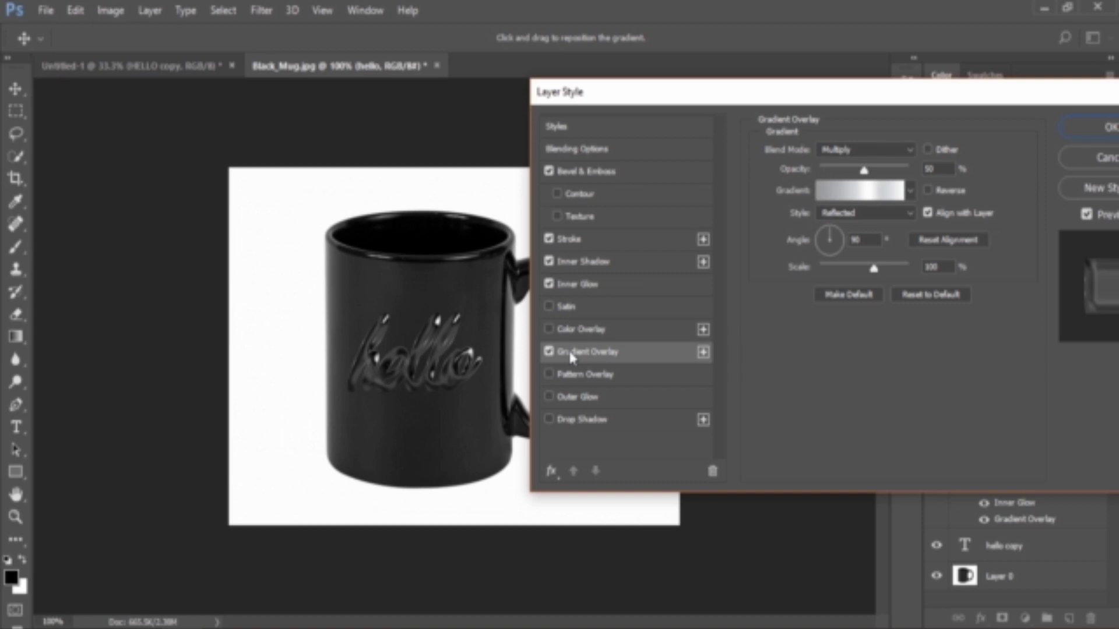
click(866, 146)
click(866, 145)
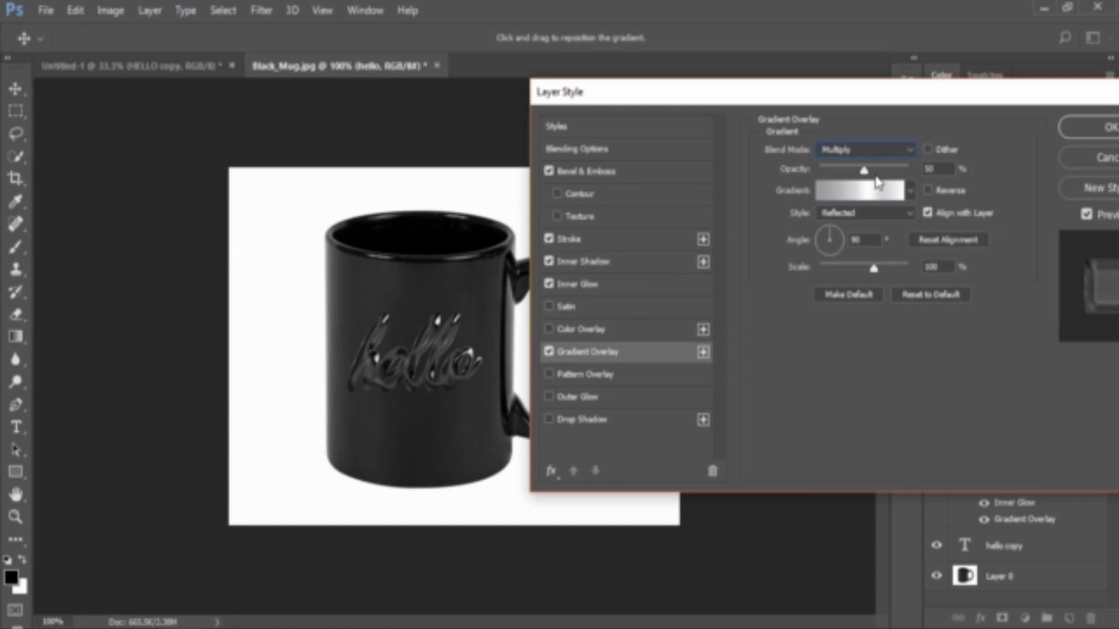
click(948, 168)
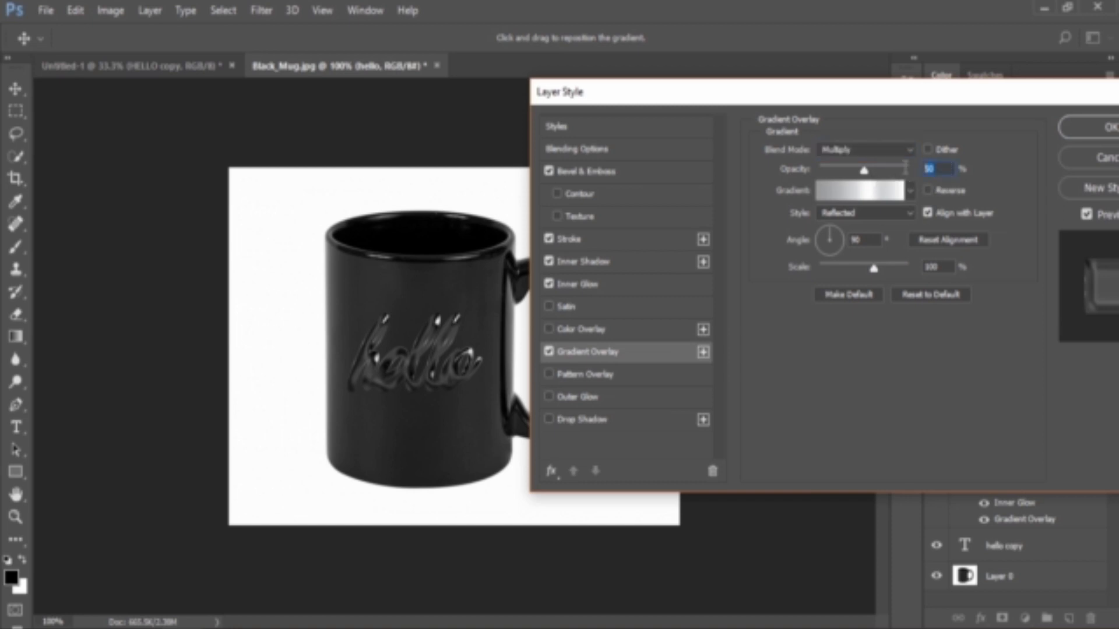
Inspect the overlay's Aluminum 5 gradient and keep it with the Reflected style
click(895, 195)
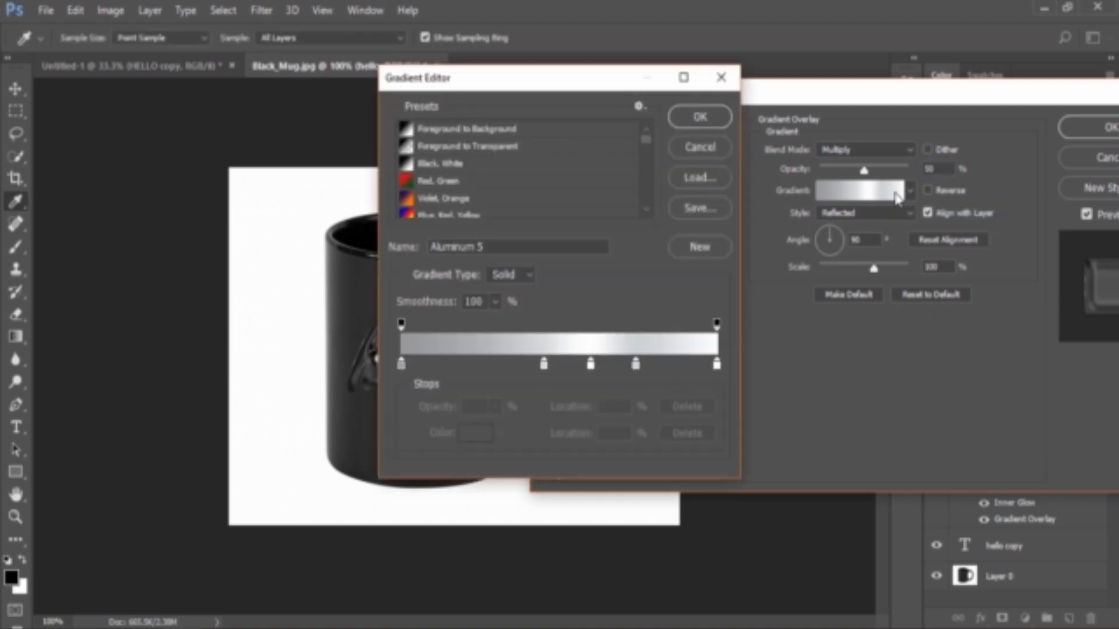
click(516, 247)
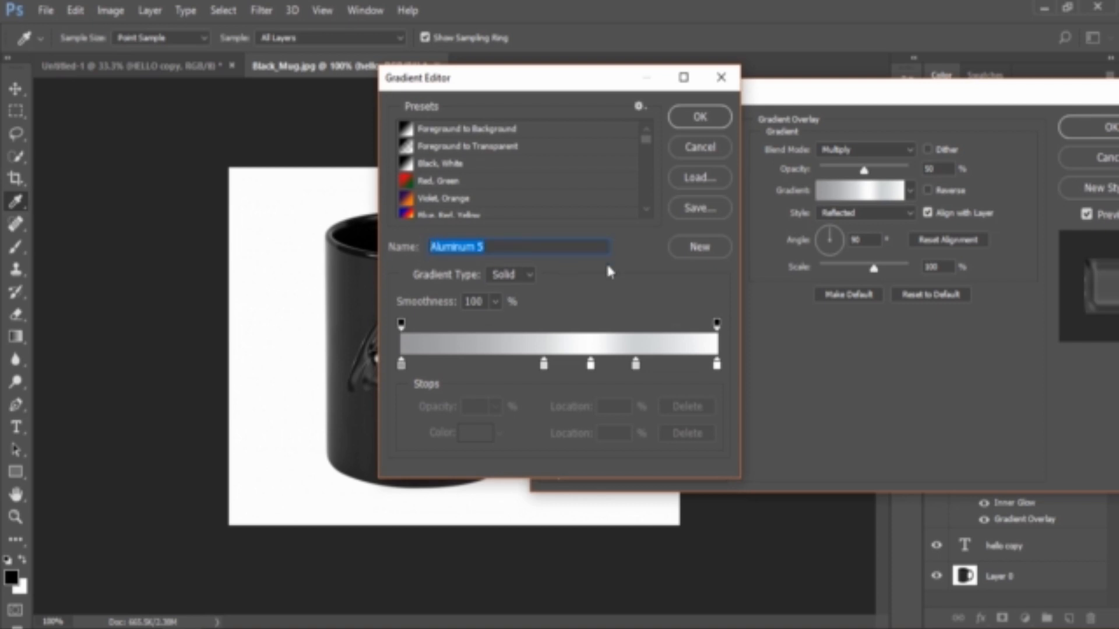
click(553, 246)
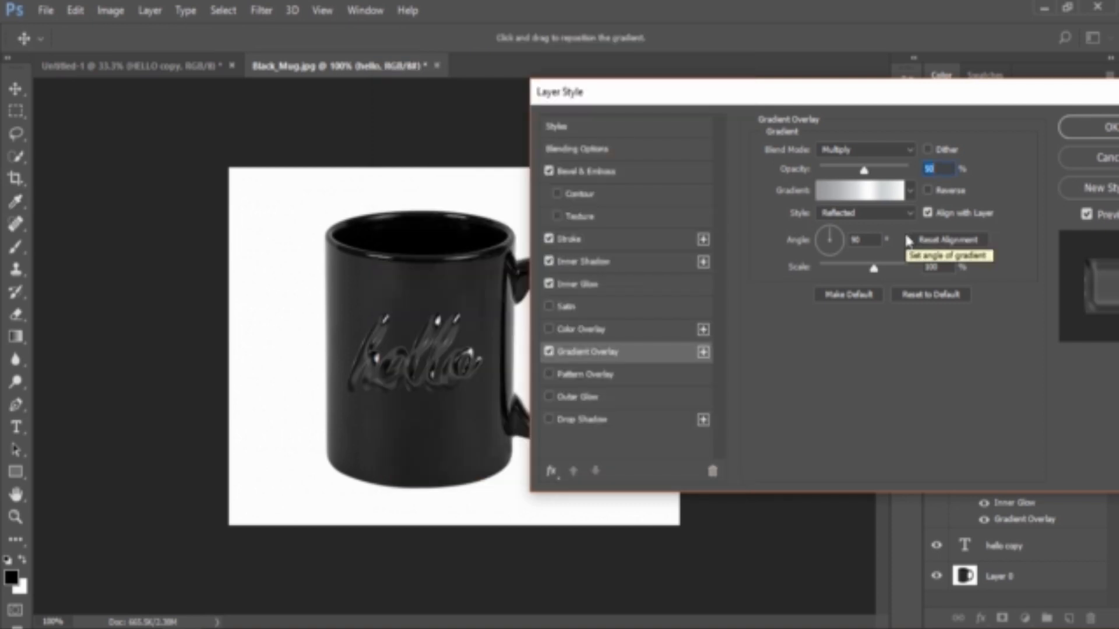
click(886, 217)
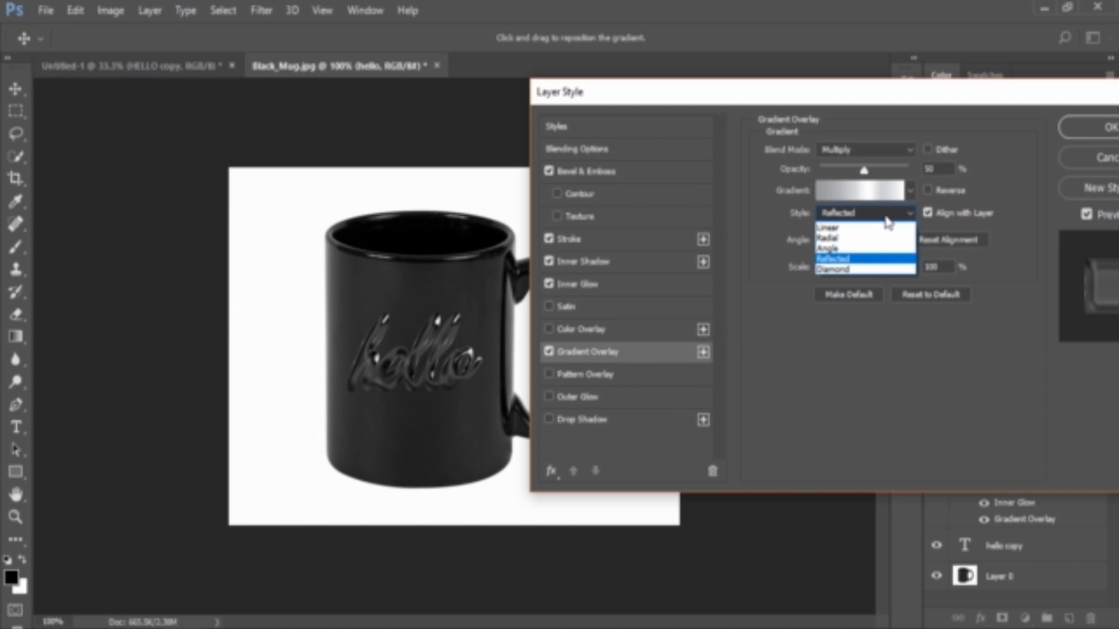
click(849, 258)
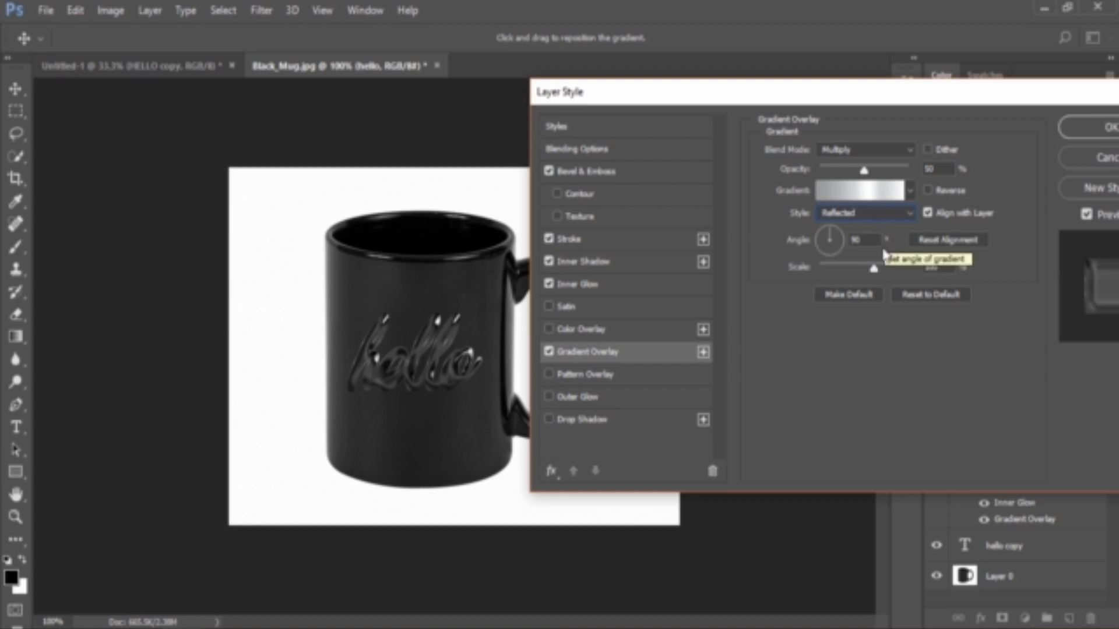
Keep the gradient overlay's angle at 90° and its scale at 100%, and apply the hello layer's style
drag(879, 239, 846, 246)
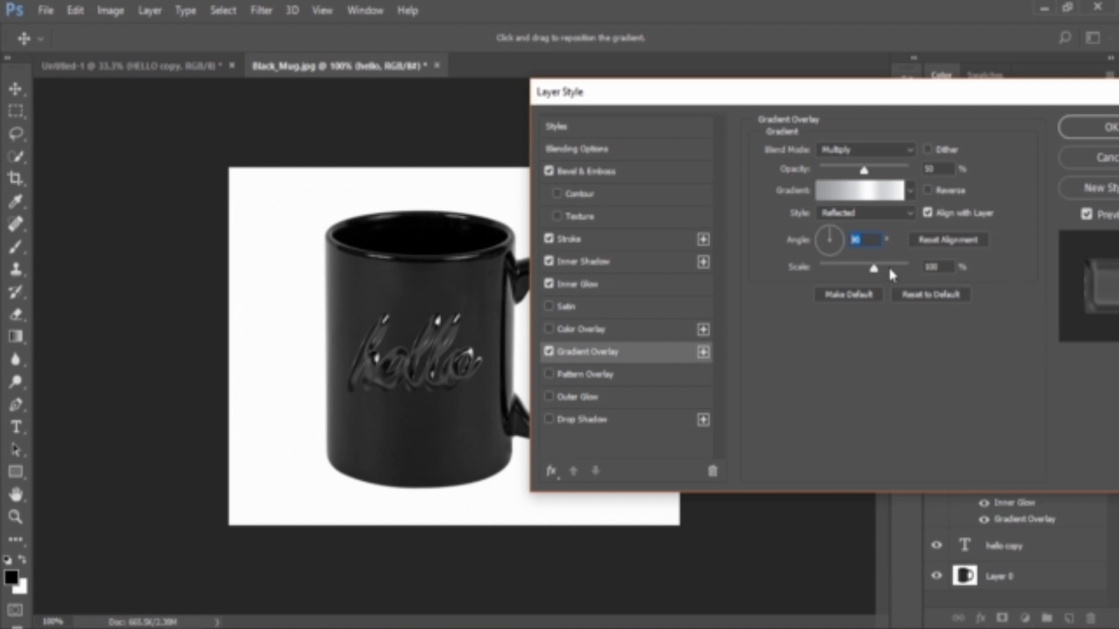
drag(875, 268, 900, 270)
text(100)
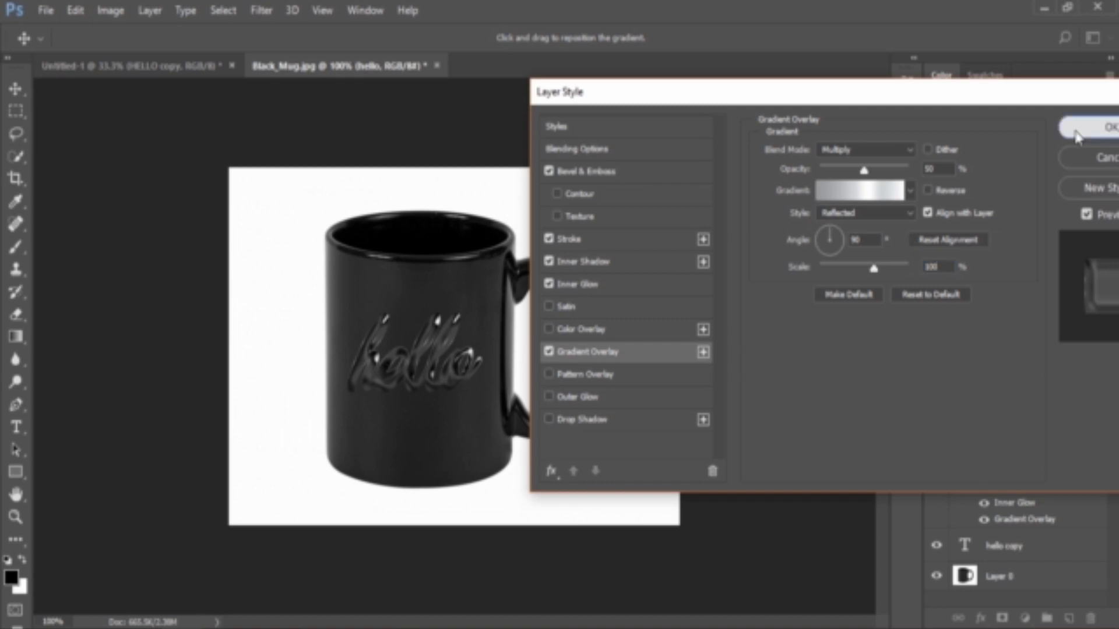
click(1083, 129)
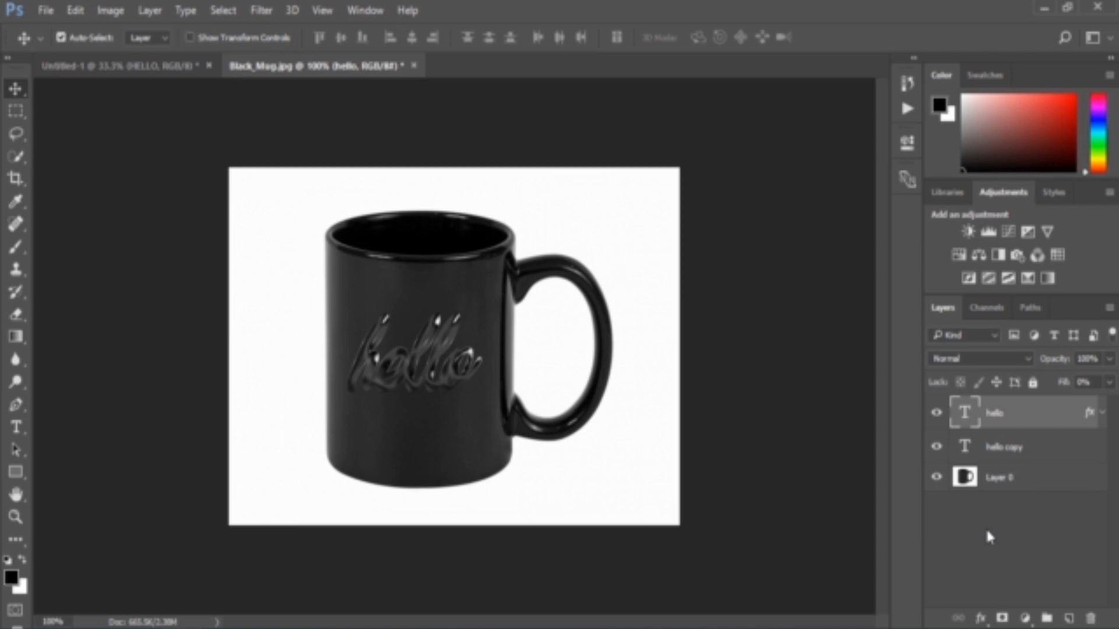
Reopen the hello layer's style and set the Bevel & Emboss size to 4 px, comparing it with 15 px
double_click(1031, 415)
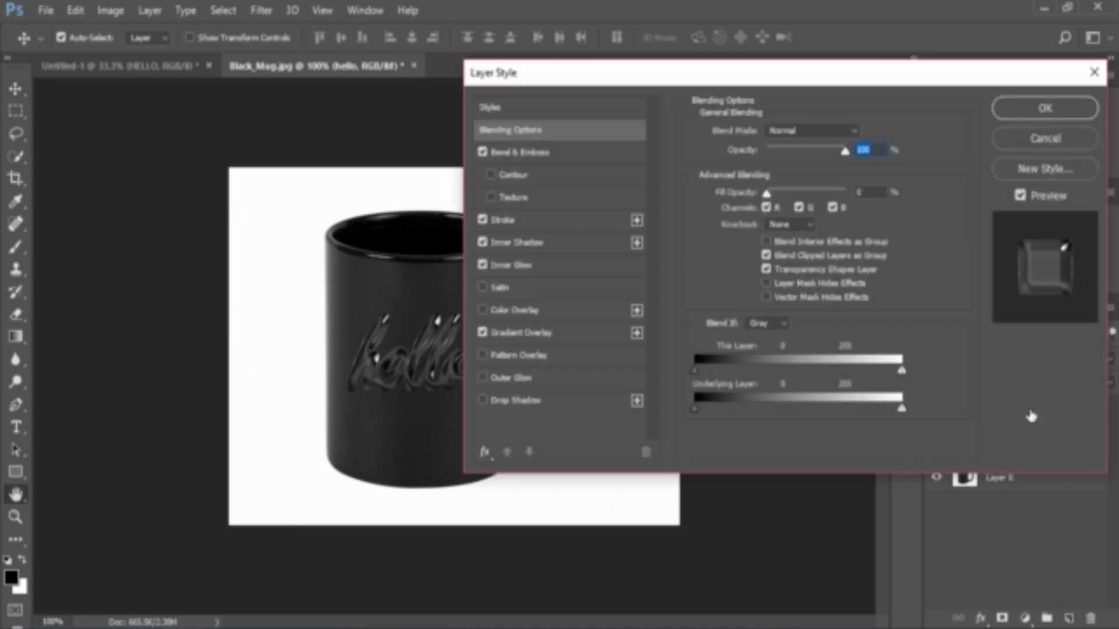
drag(583, 75, 665, 78)
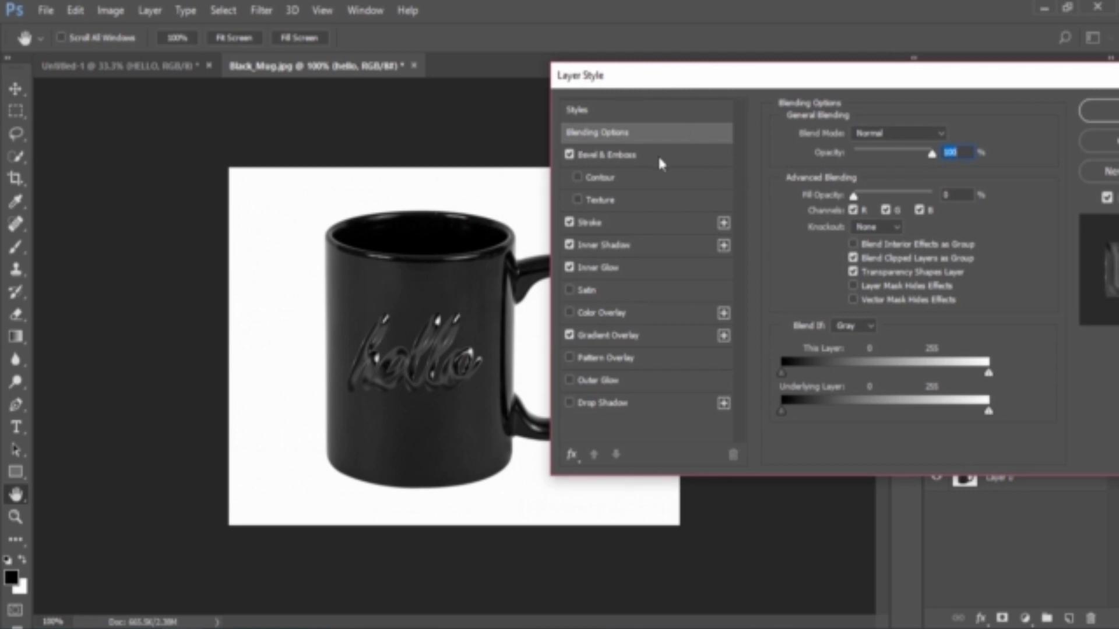
click(626, 154)
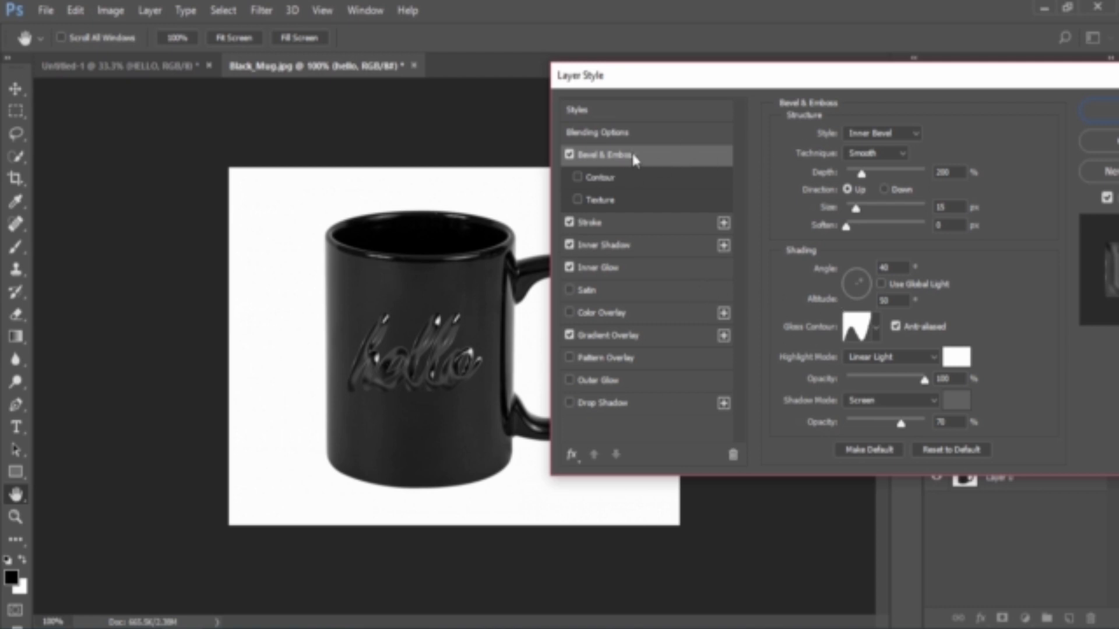
double_click(956, 206)
text(4)
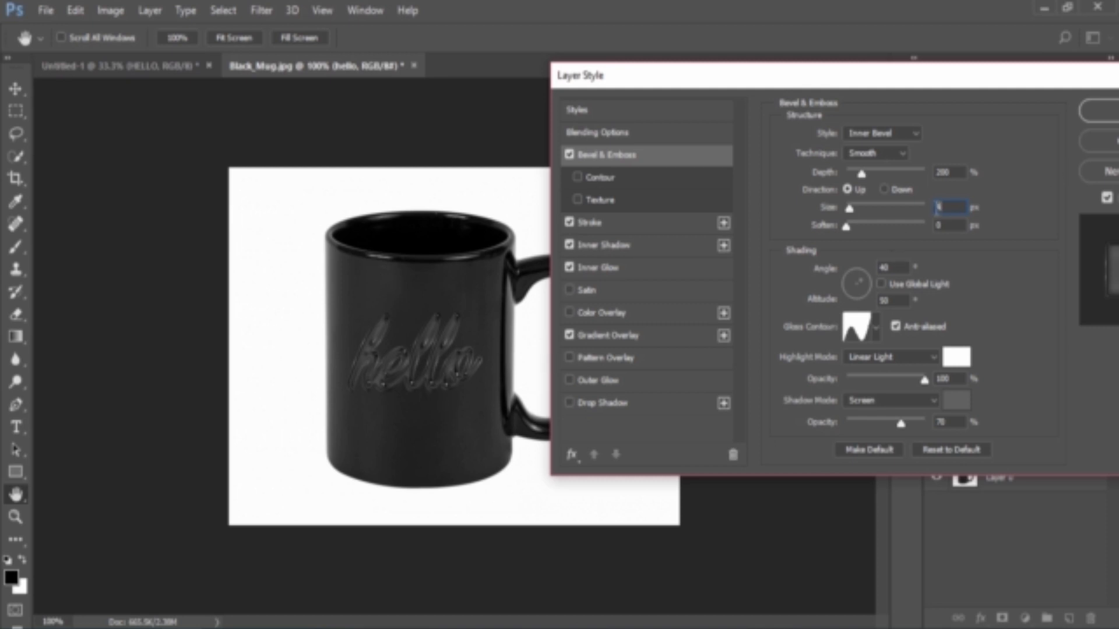
text(15)
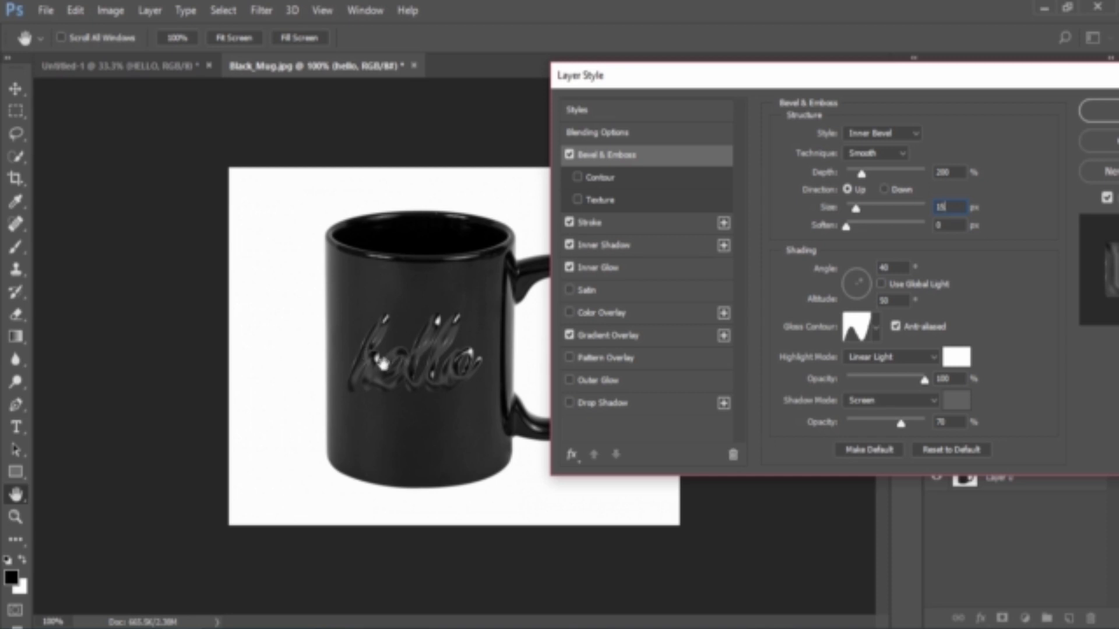
drag(948, 207, 930, 209)
text(4)
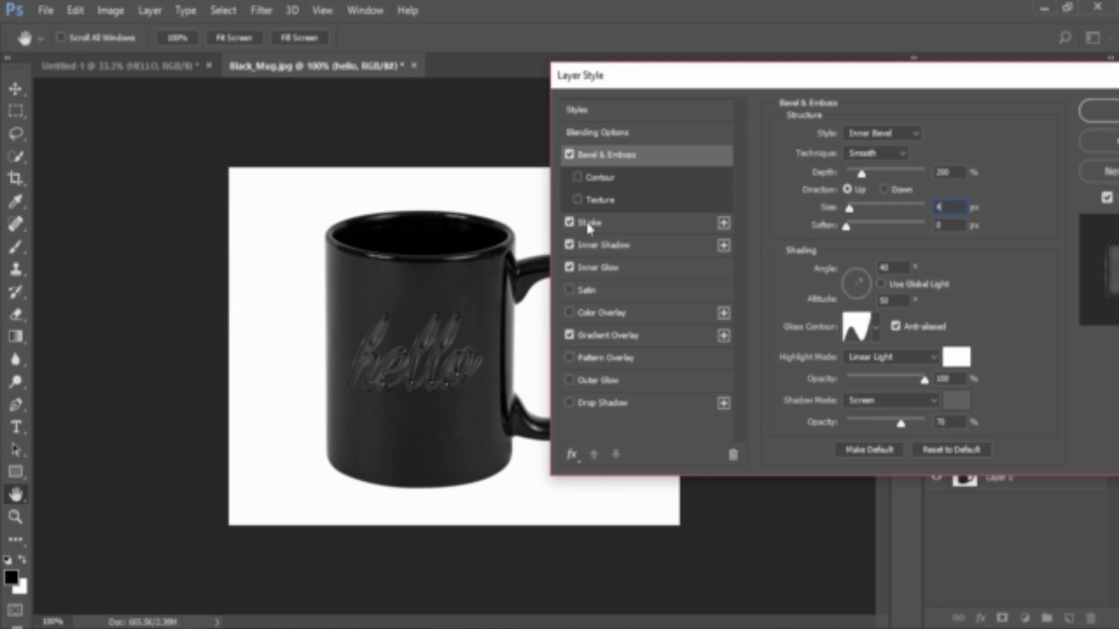
Set the hello layer's Inner Shadow distance to 1 px and its size to 1 px
click(612, 249)
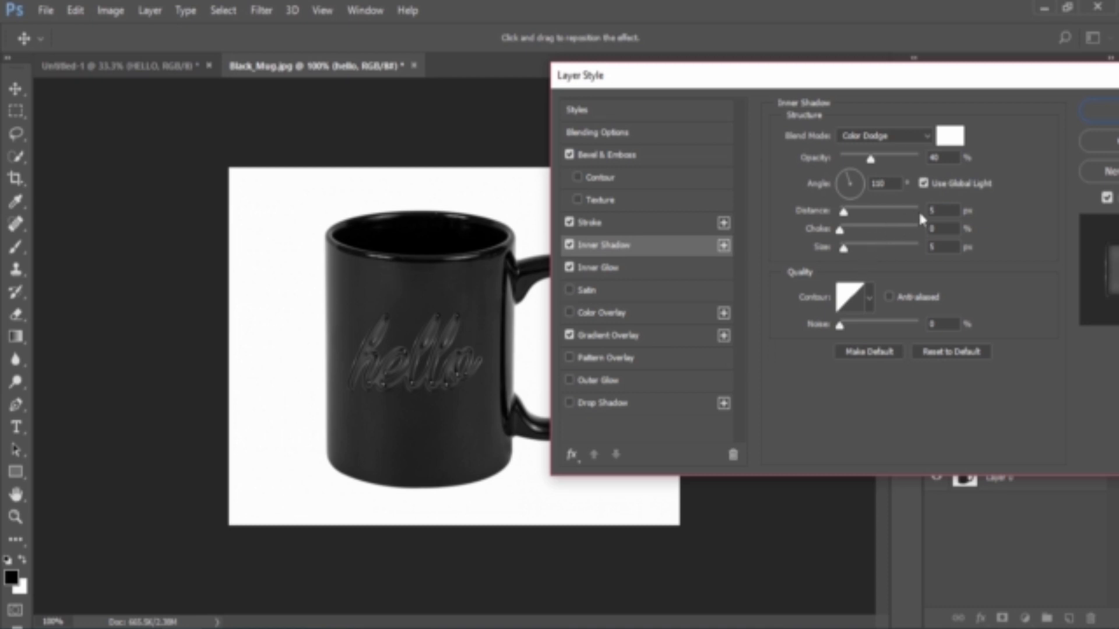
click(939, 210)
click(942, 247)
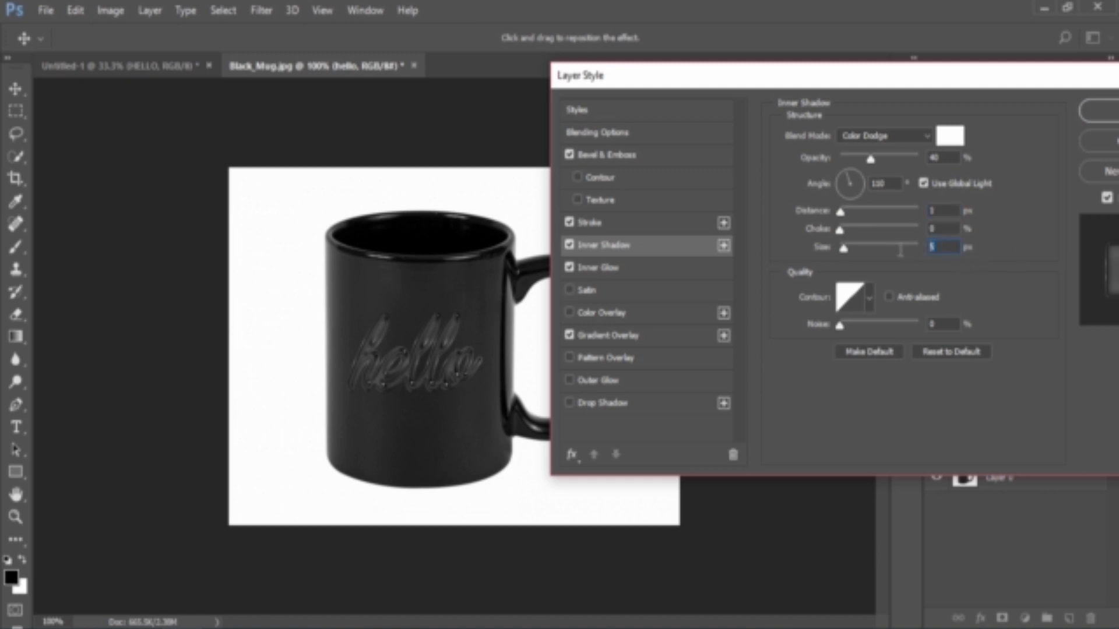
text(0)
Try an Inner Glow size of 5 px on the hello layer and check the lettering up close
click(617, 270)
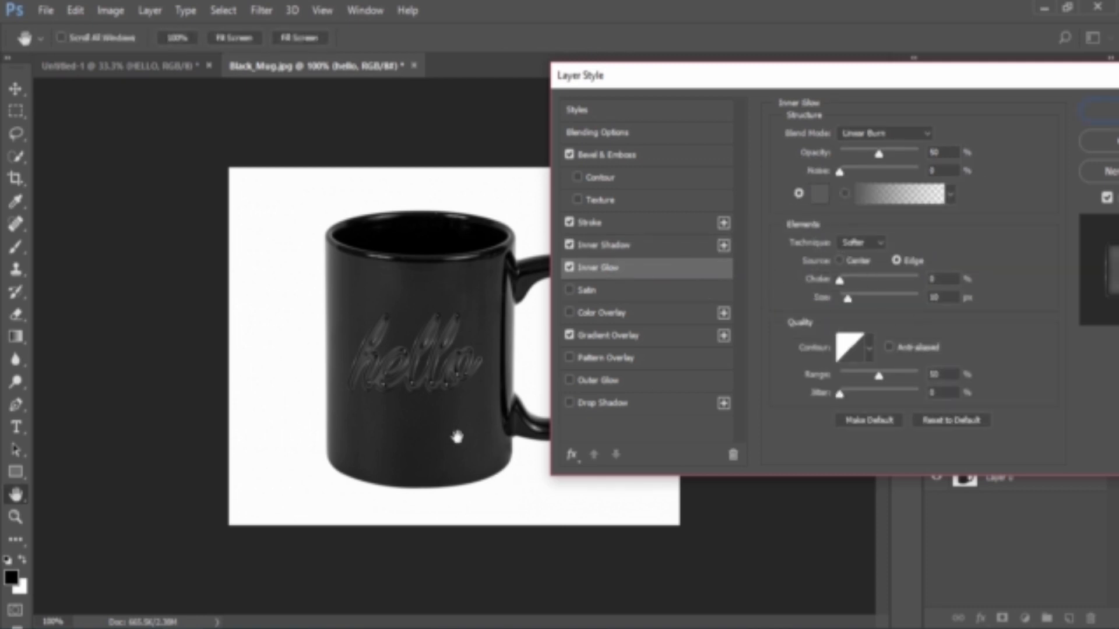
drag(944, 298, 925, 299)
ctrl+click(440, 373)
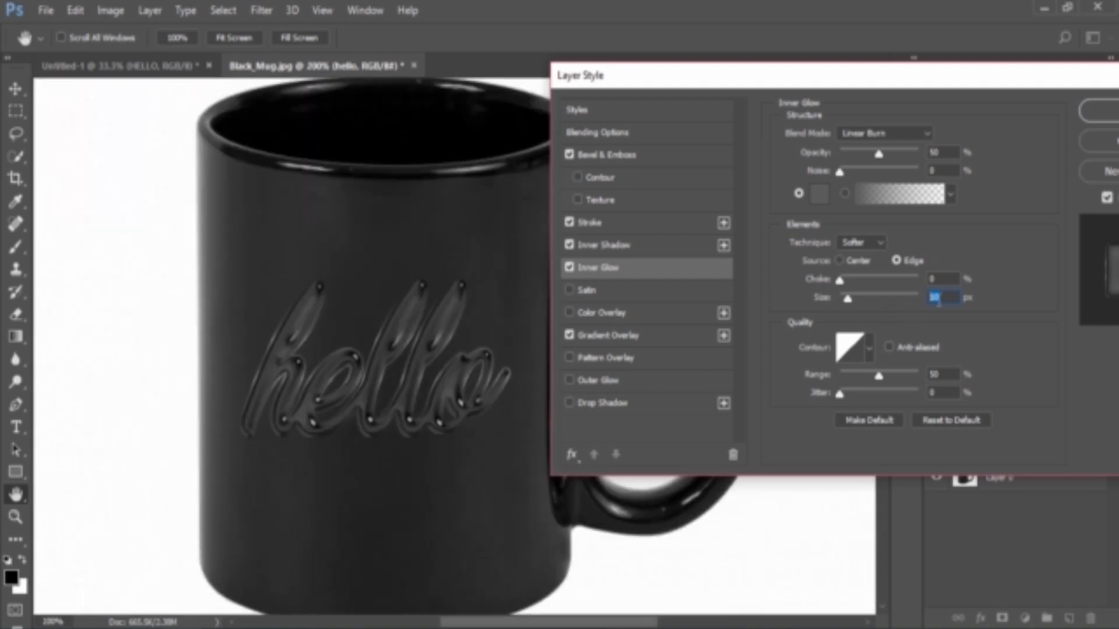
text(5)
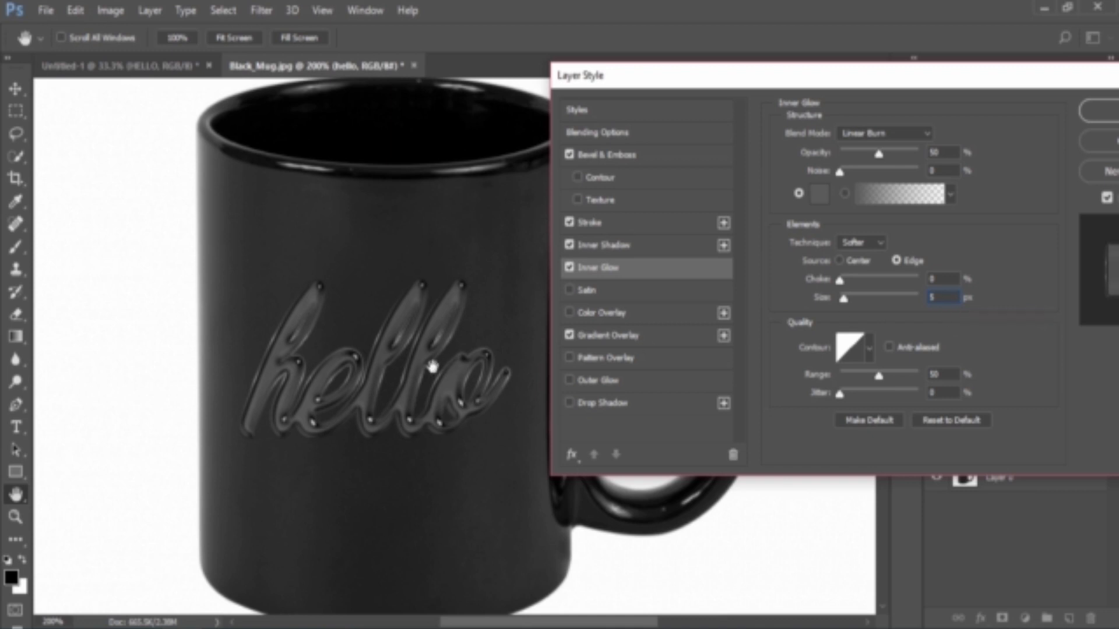
key(ctrl+minus)
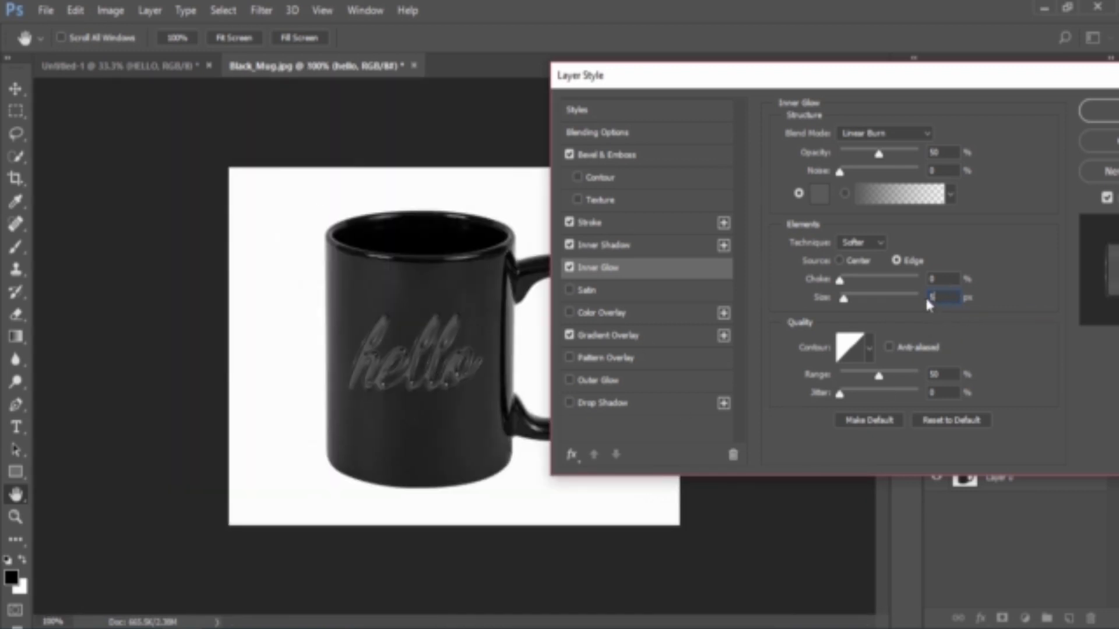
Compare smaller and larger Inner Glow sizes on the lettering and set the size to 8 px
drag(843, 299, 857, 299)
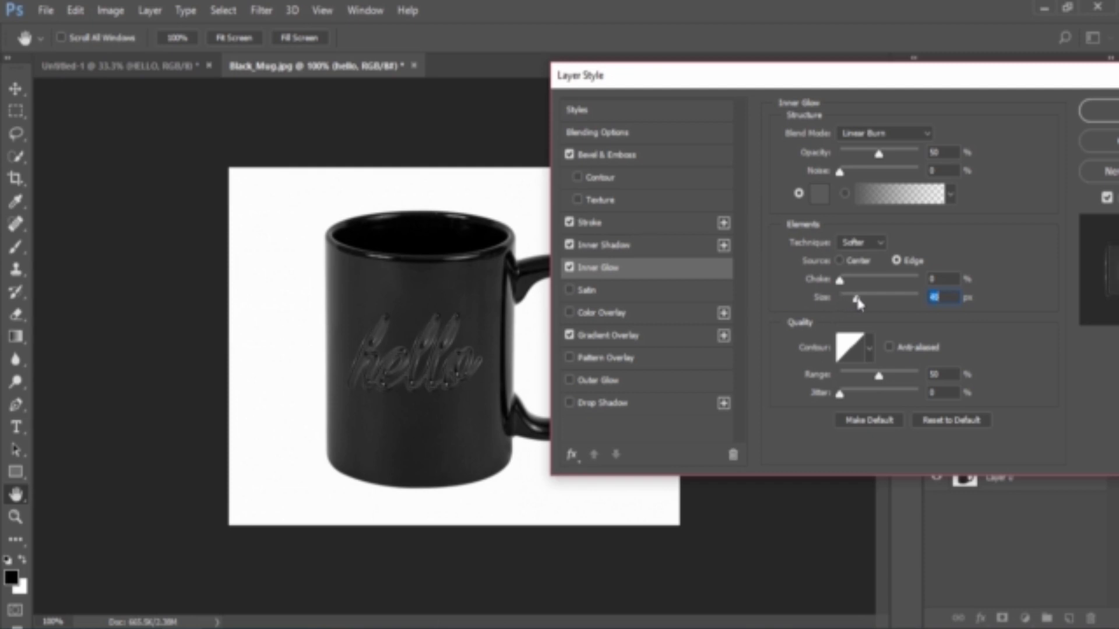
drag(857, 298, 848, 306)
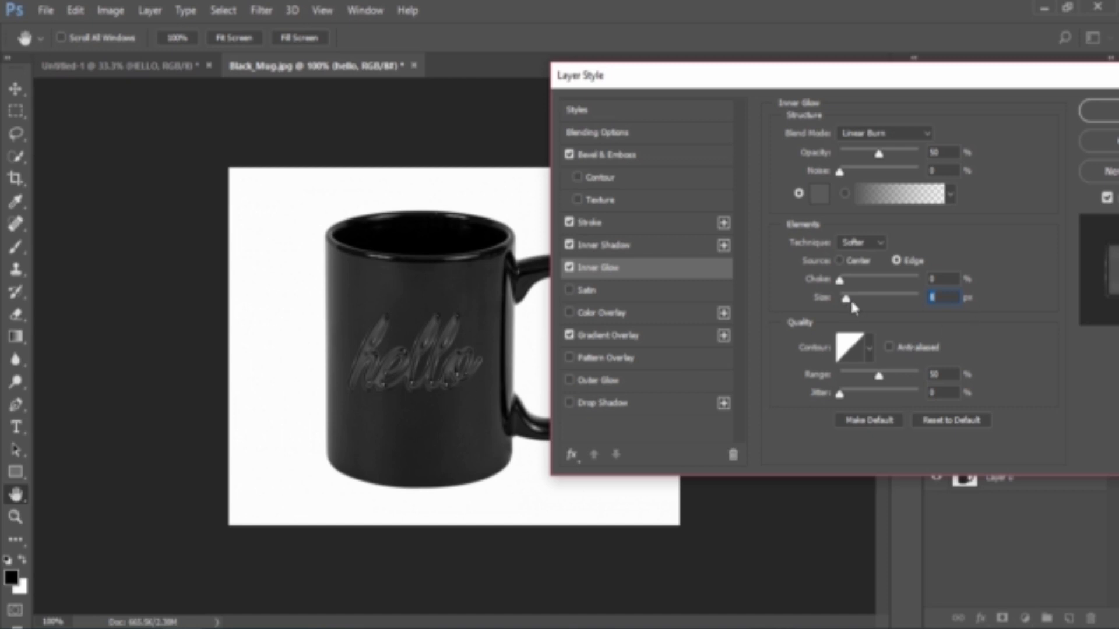
drag(846, 299, 871, 307)
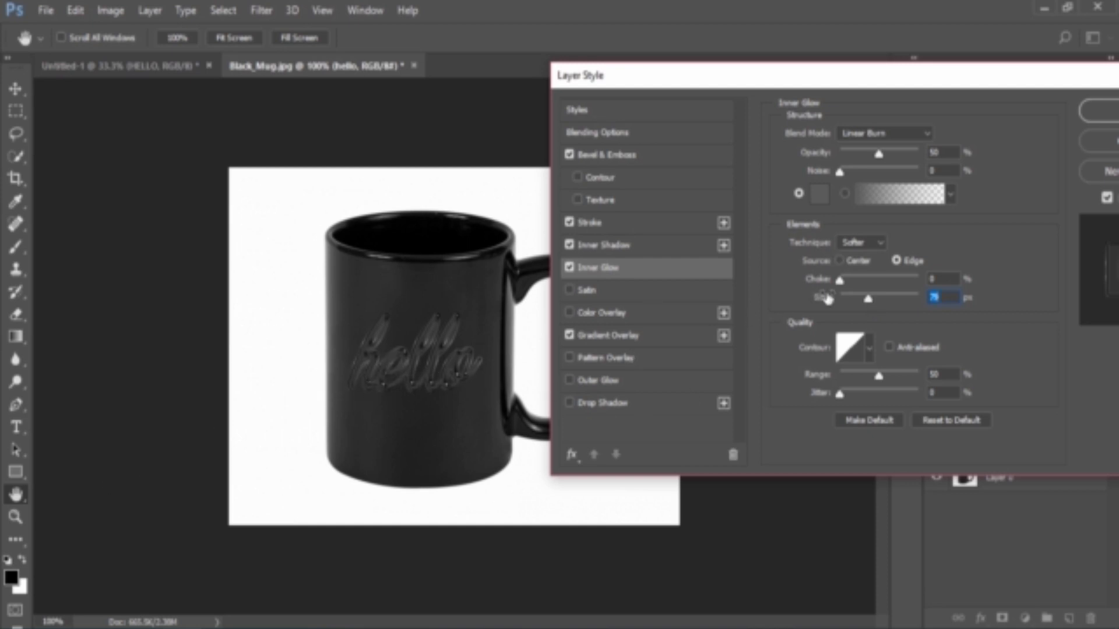
drag(870, 302, 847, 301)
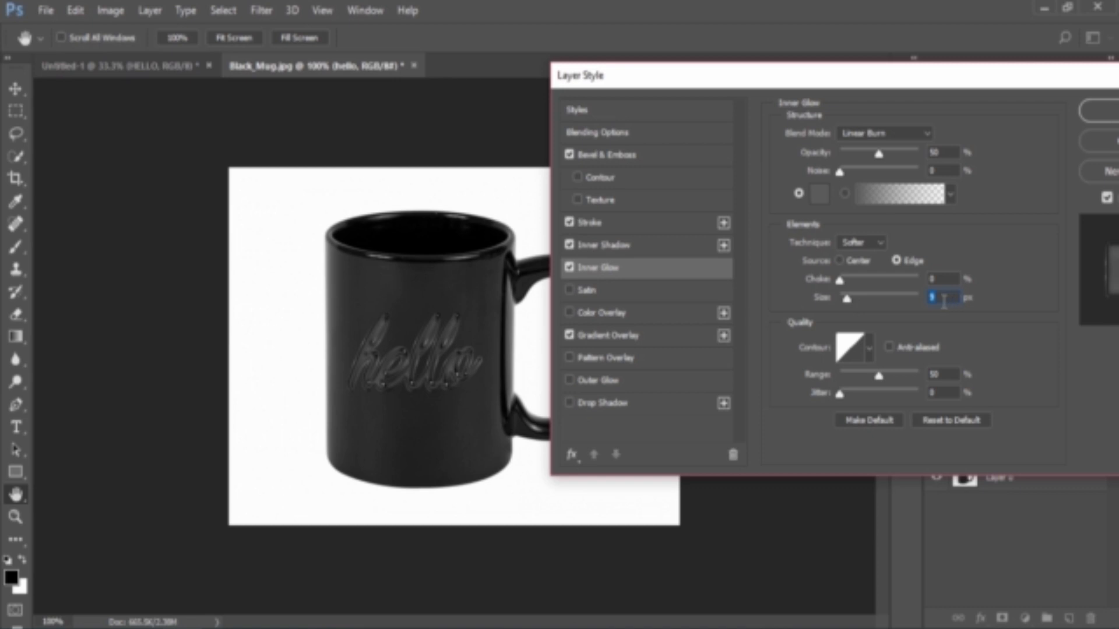
text(4)
Recheck the Bevel & Emboss, Inner Shadow and Inner Glow settings and apply the hello layer's style
click(610, 156)
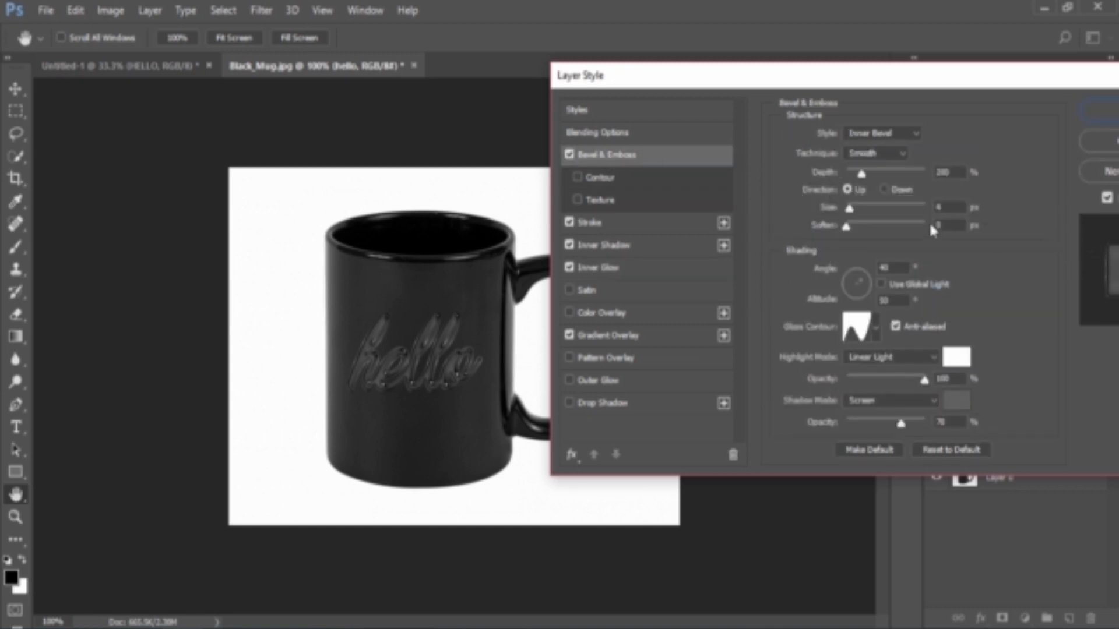
double_click(949, 207)
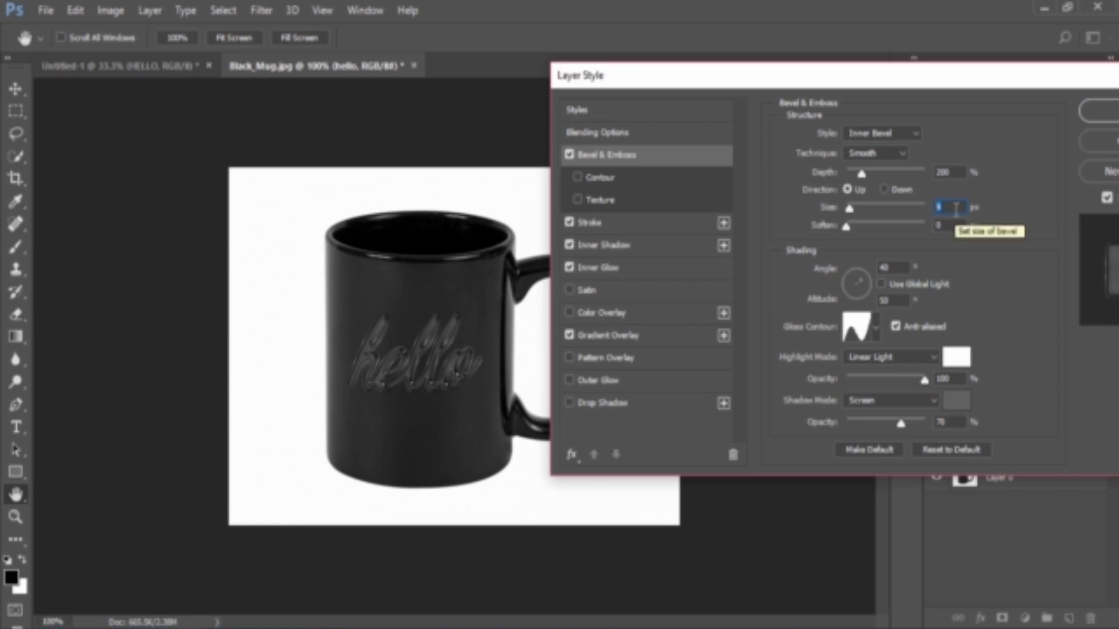
click(600, 244)
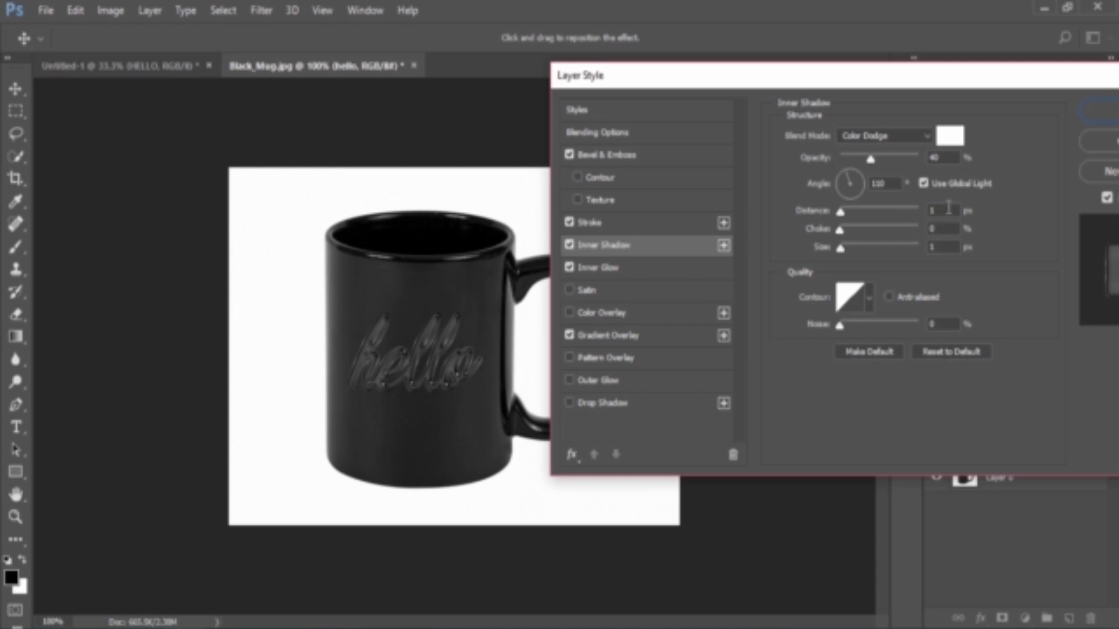
click(609, 273)
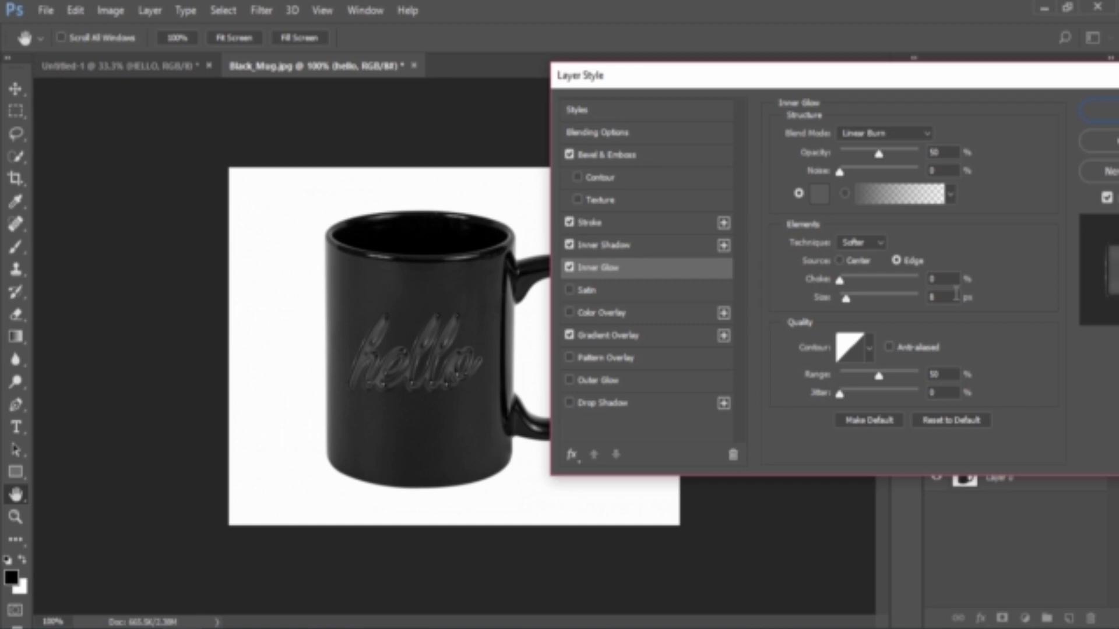
click(1104, 115)
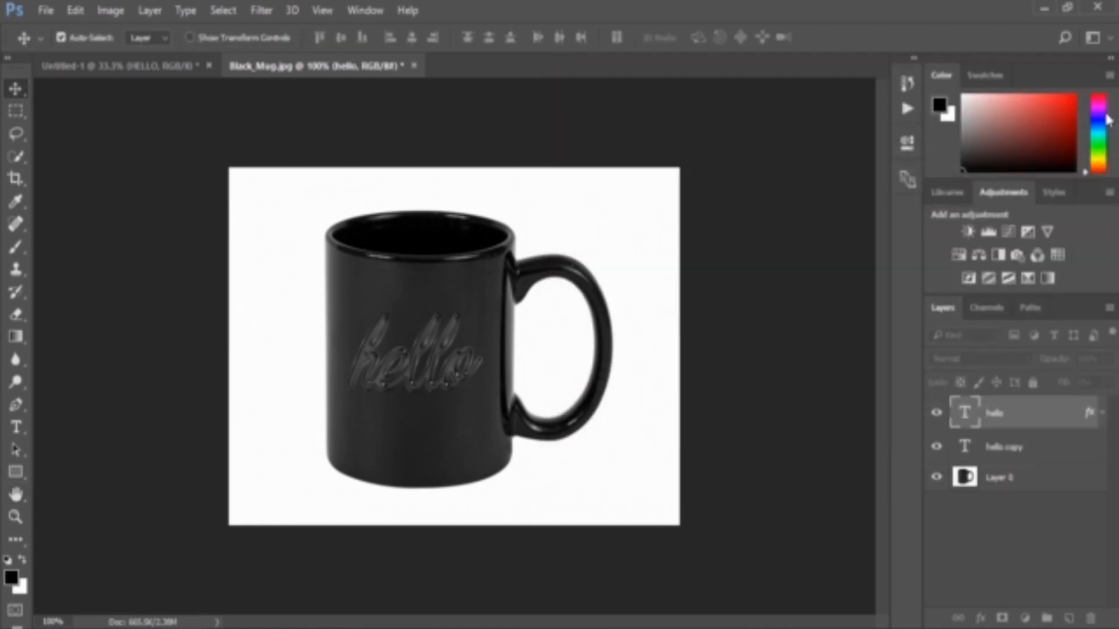
Select the hello copy layer
click(1067, 457)
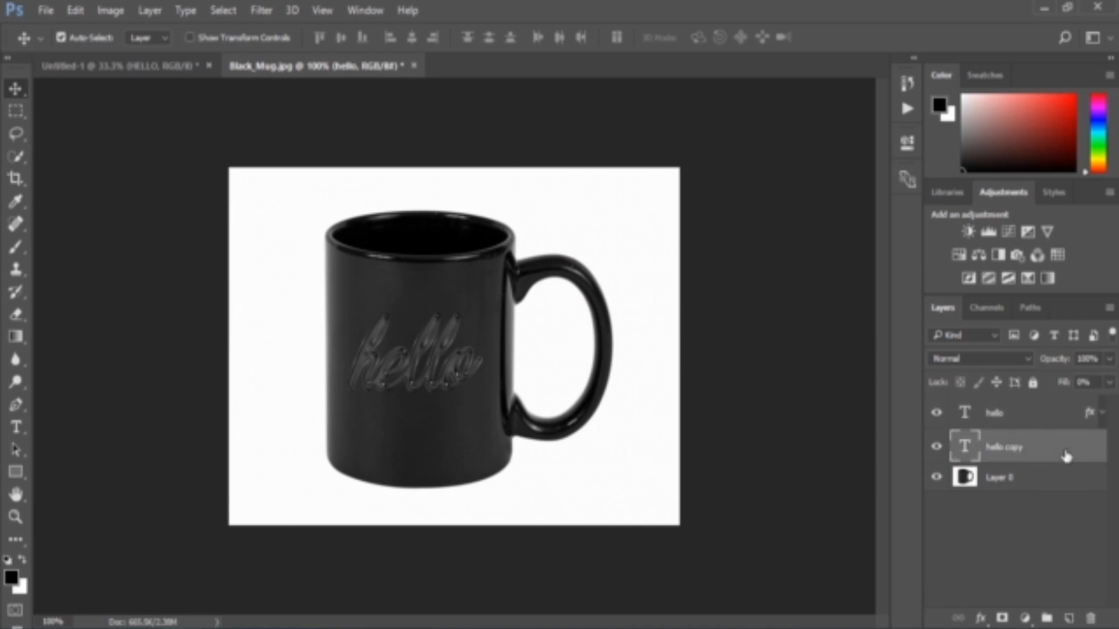